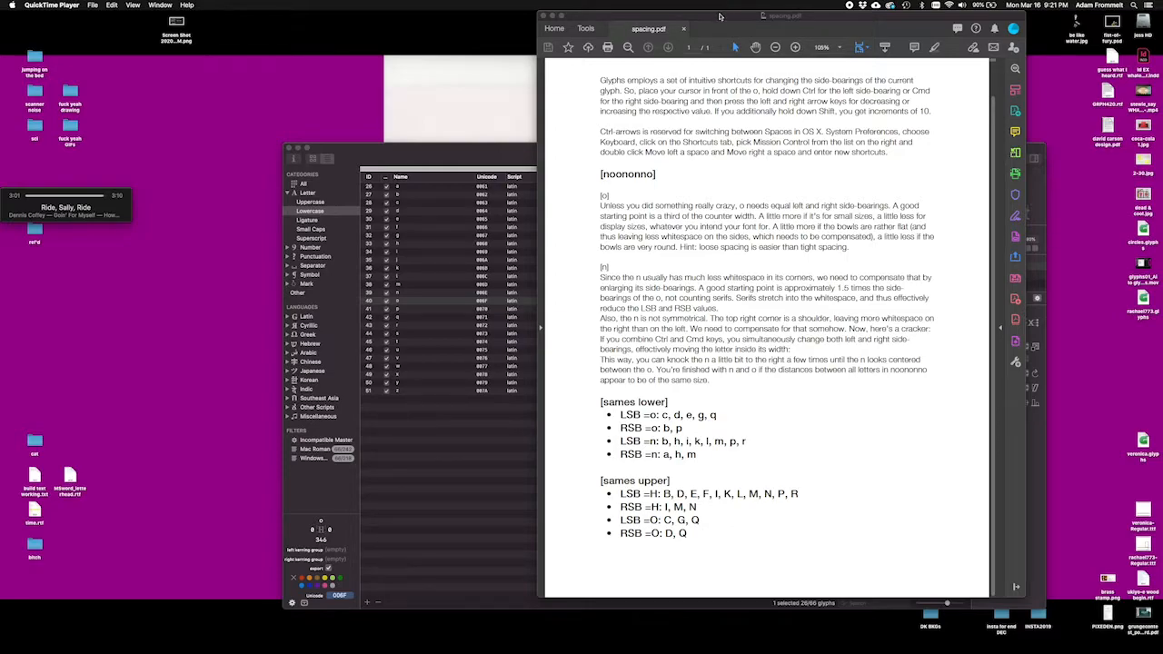
Step: Read the spacing.pdf guidelines on side-bearings for the noononno test and the o and n letters
{"action": "left_click", "coordinate": [720, 17]}
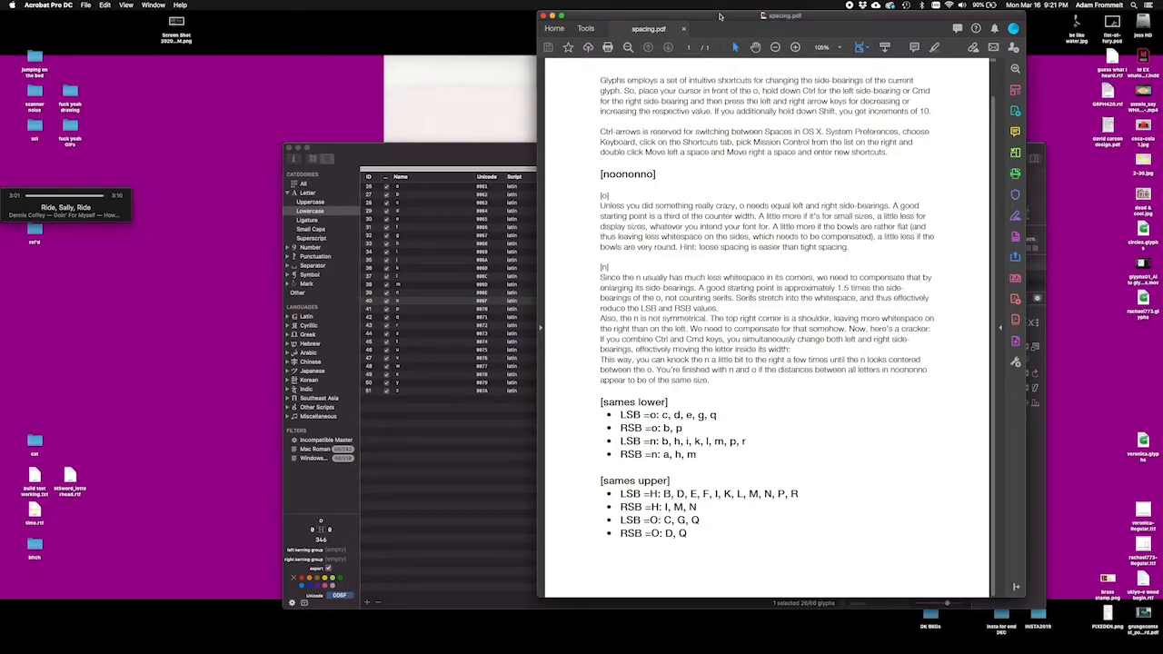
{"action": "scroll", "coordinate": [726, 104], "scroll_direction": "up", "scroll_amount": 2}
{"action": "scroll", "coordinate": [726, 105], "scroll_direction": "down", "scroll_amount": 2}
{"action": "left_click_drag", "start_coordinate": [578, 179], "coordinate": [642, 318]}
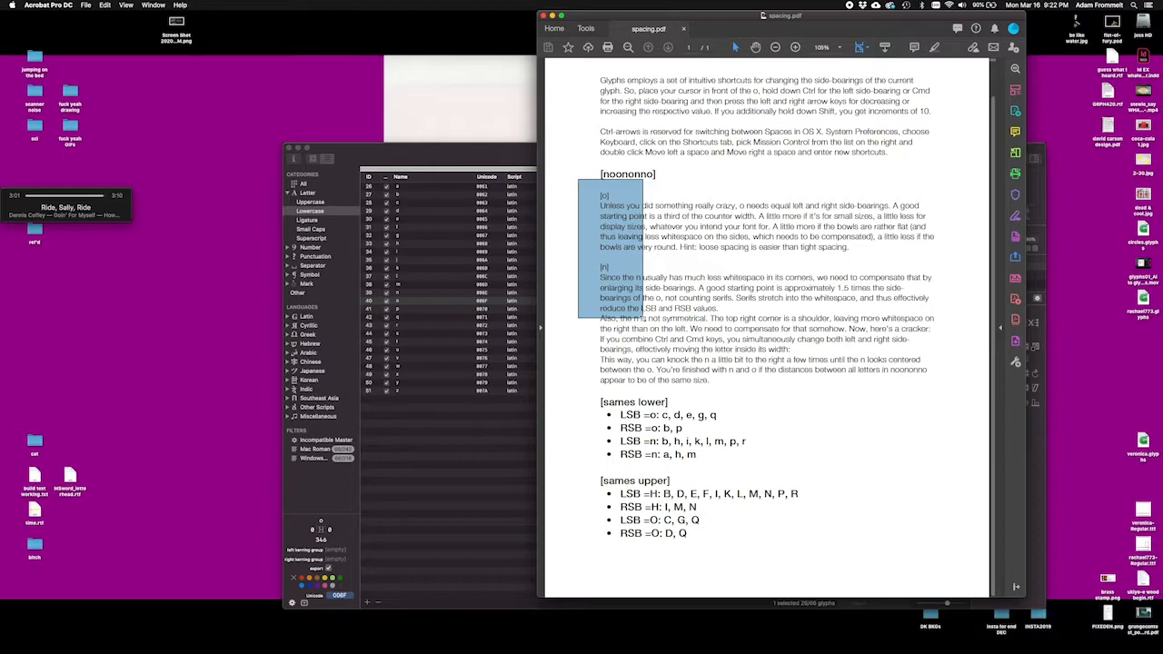
{"action": "left_click", "coordinate": [569, 259]}
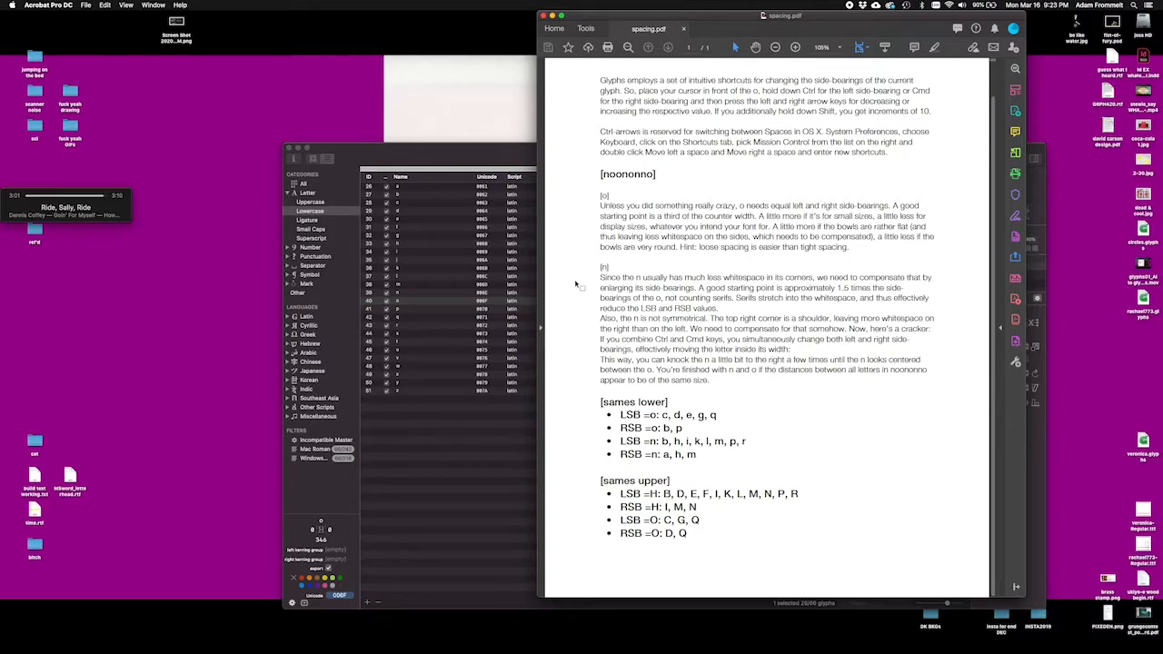
Step: Switch to Glyphs, show the lowercase letters as a grid, and inspect the flagged c, d and e glyphs
{"action": "left_click", "coordinate": [482, 153]}
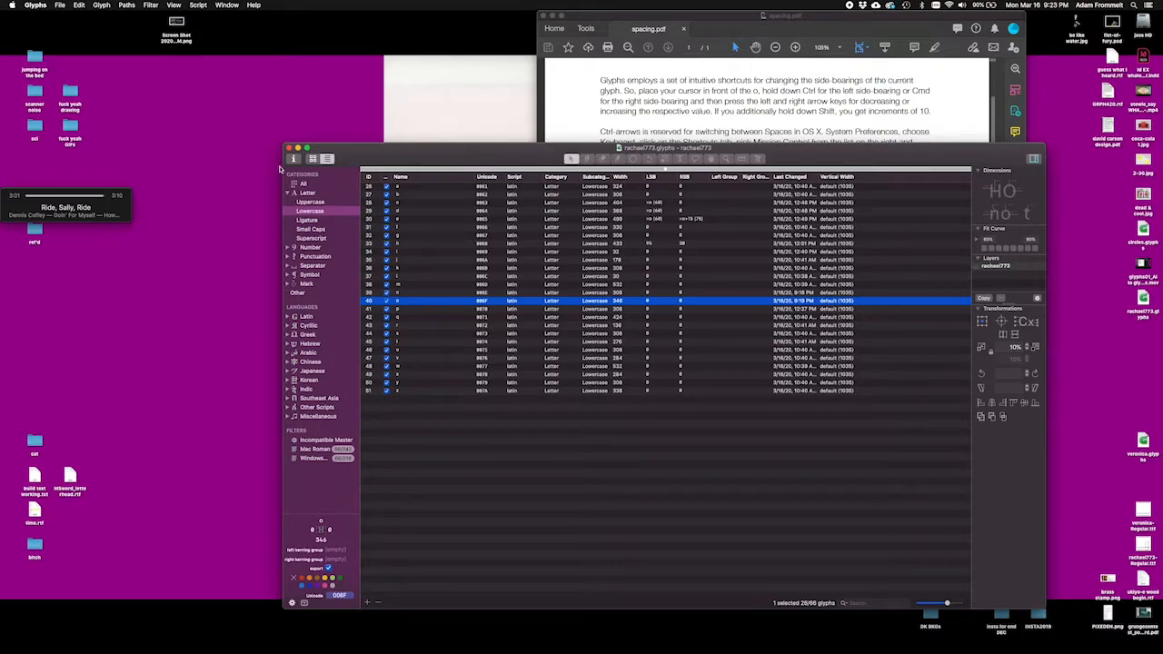
{"action": "left_click", "coordinate": [312, 160]}
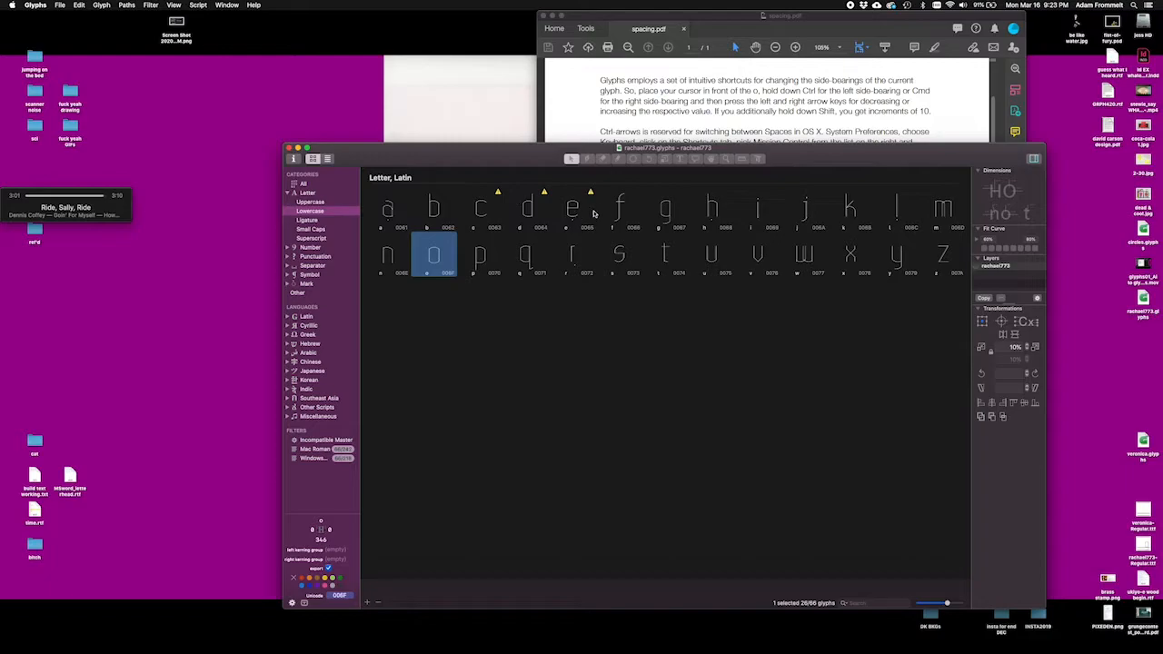
{"action": "left_click", "coordinate": [500, 195]}
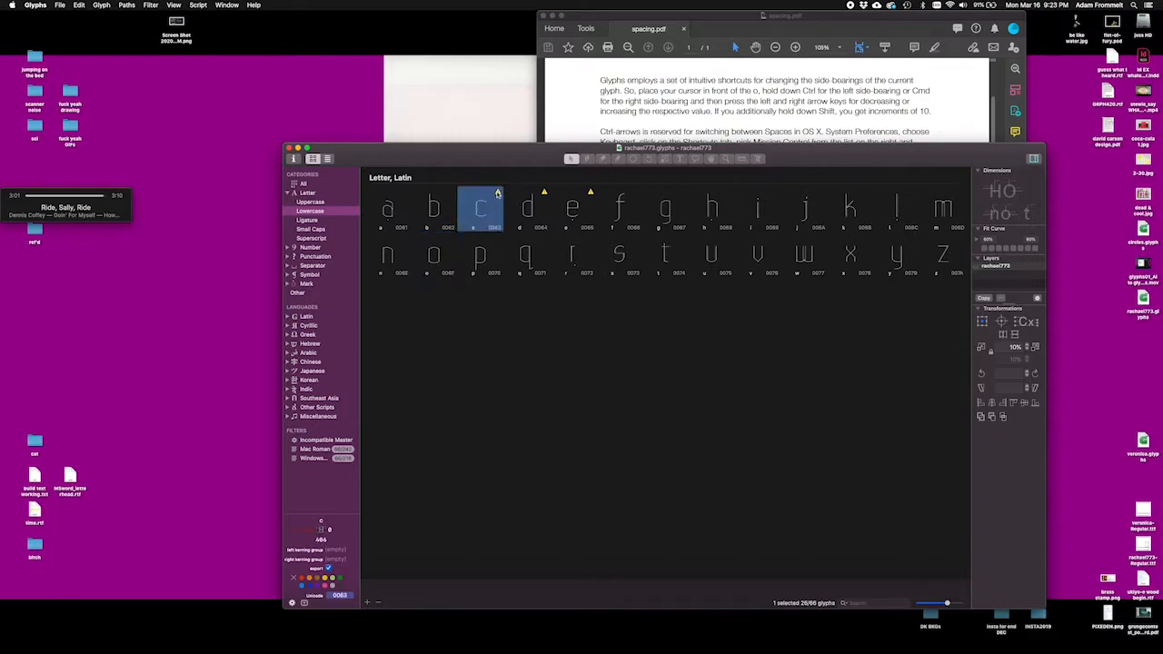
{"action": "left_click", "coordinate": [543, 195]}
{"action": "left_click", "coordinate": [592, 196]}
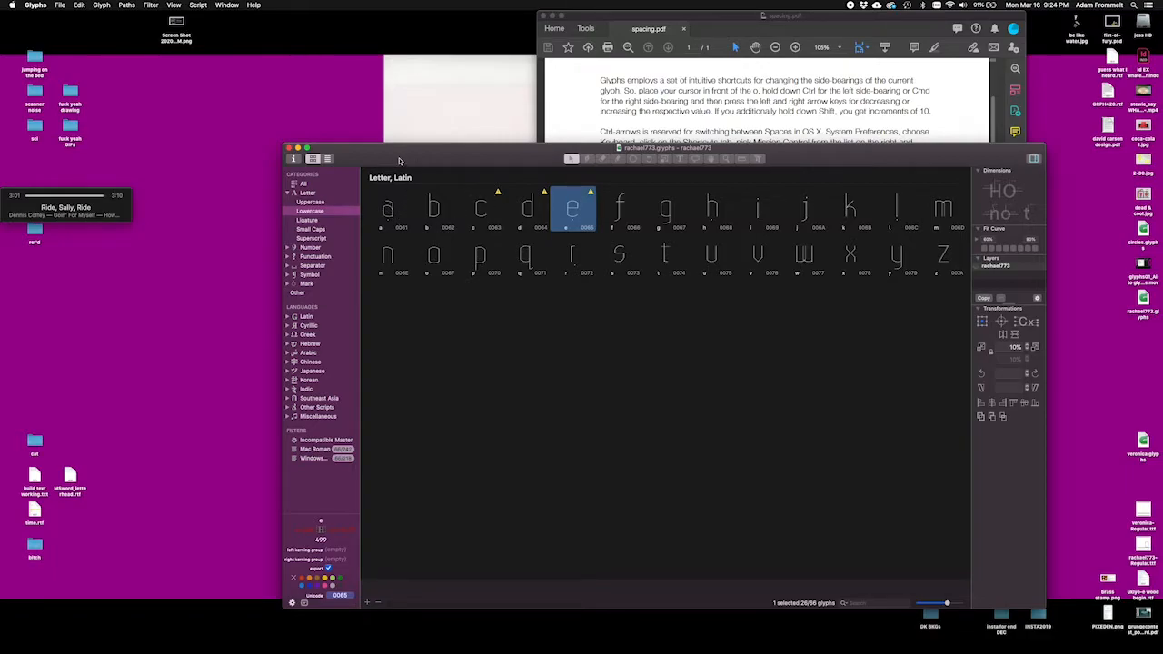
Step: Show the glyphs as a list and review the side-bearing values of the lowercase and uppercase letters
{"action": "left_click", "coordinate": [313, 160]}
{"action": "left_click", "coordinate": [327, 158]}
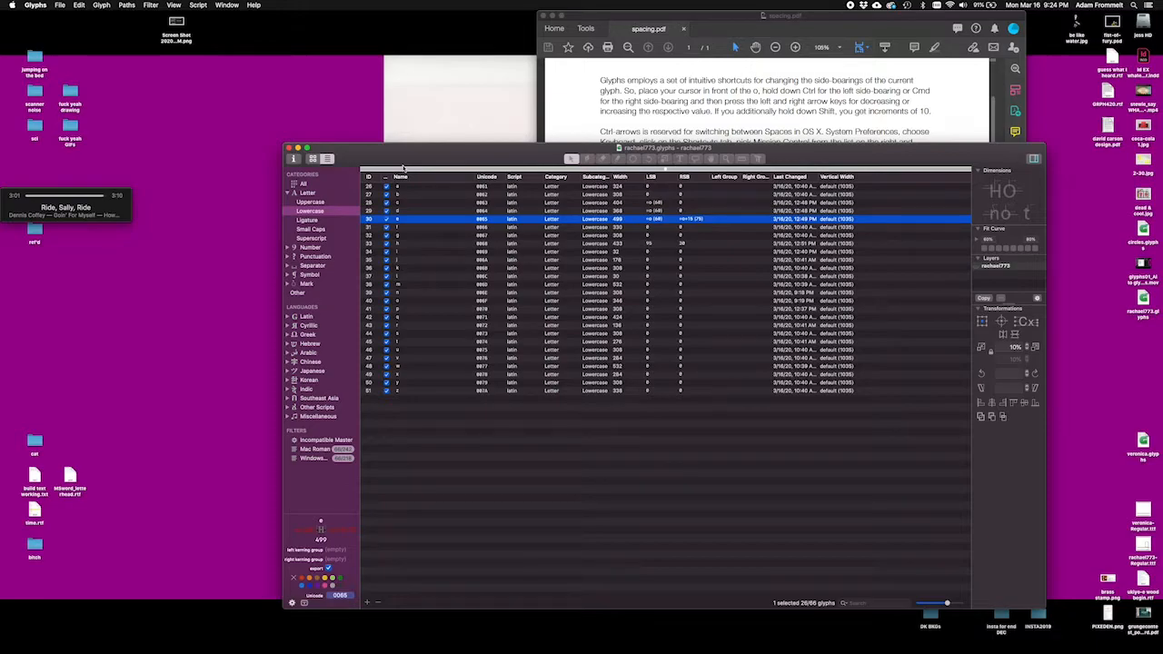
{"action": "left_click", "coordinate": [469, 188]}
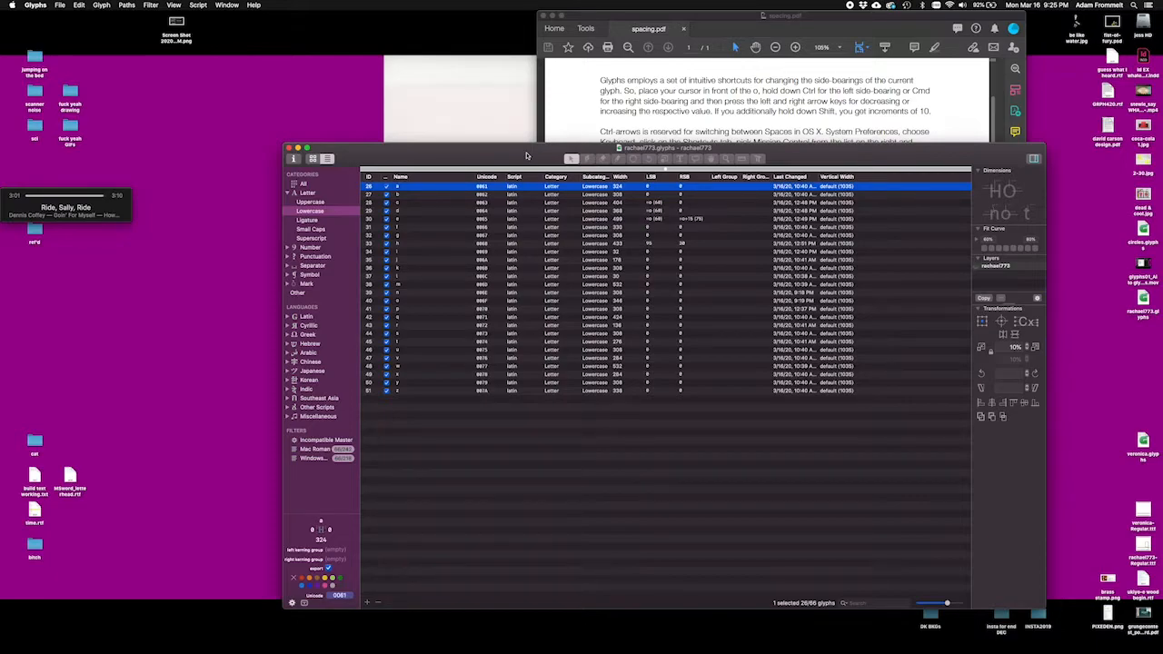
{"action": "left_click", "coordinate": [313, 203]}
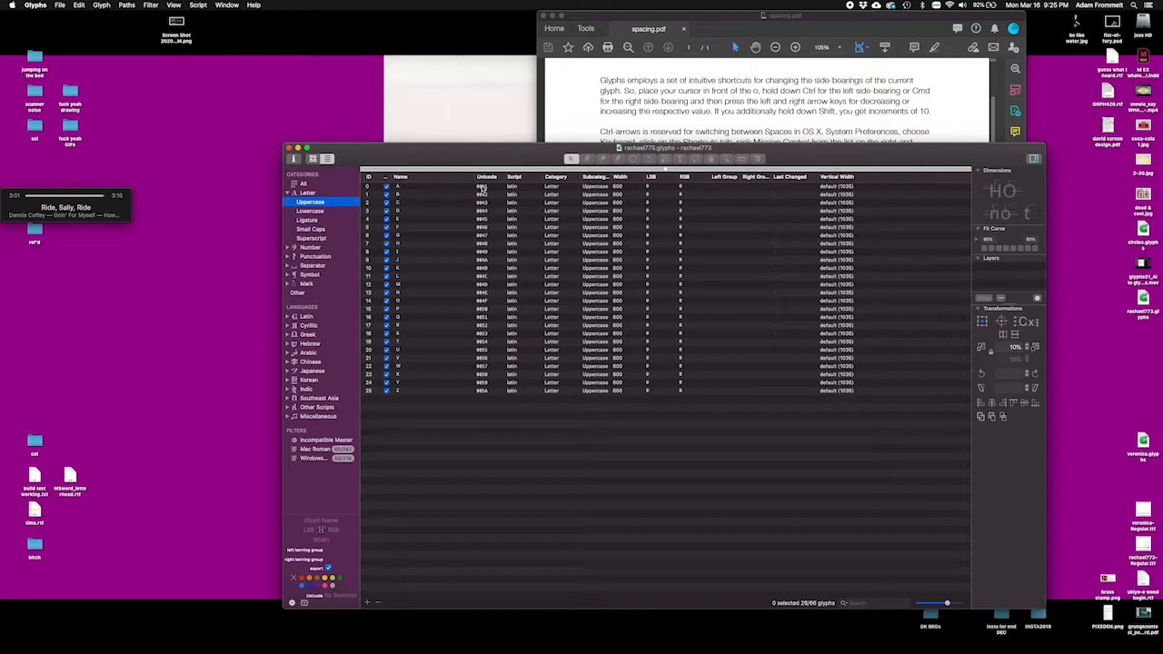
{"action": "left_click", "coordinate": [313, 210]}
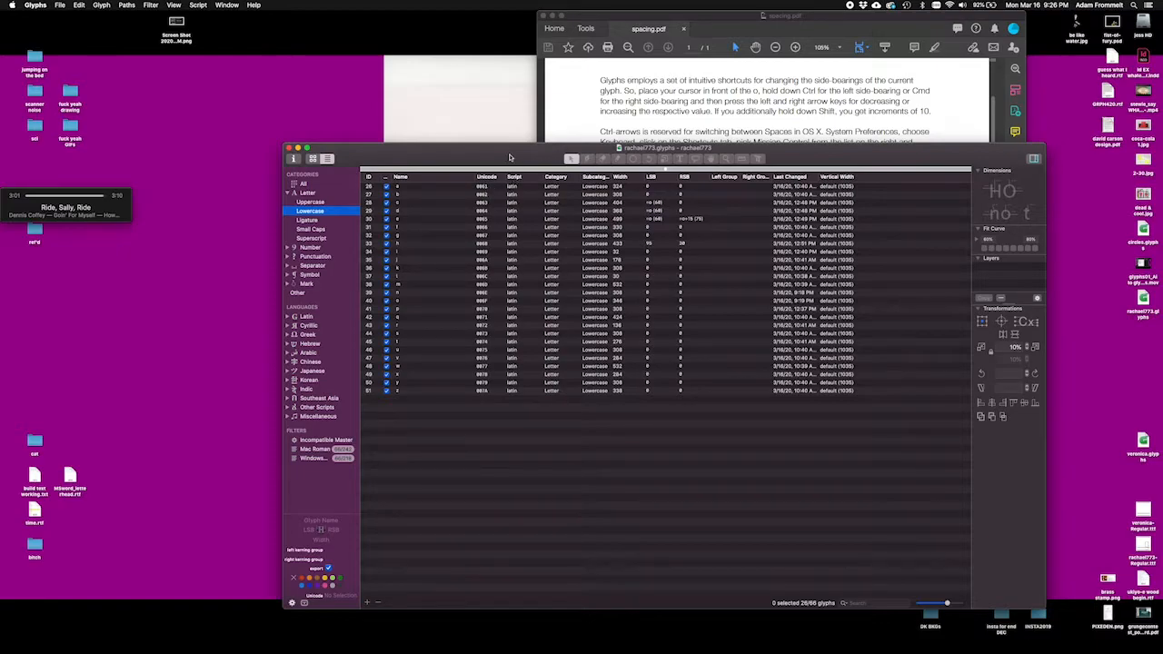
Step: Arrange the spacing.pdf window beside the font window so the spacing rules stay readable
{"action": "left_click", "coordinate": [573, 88]}
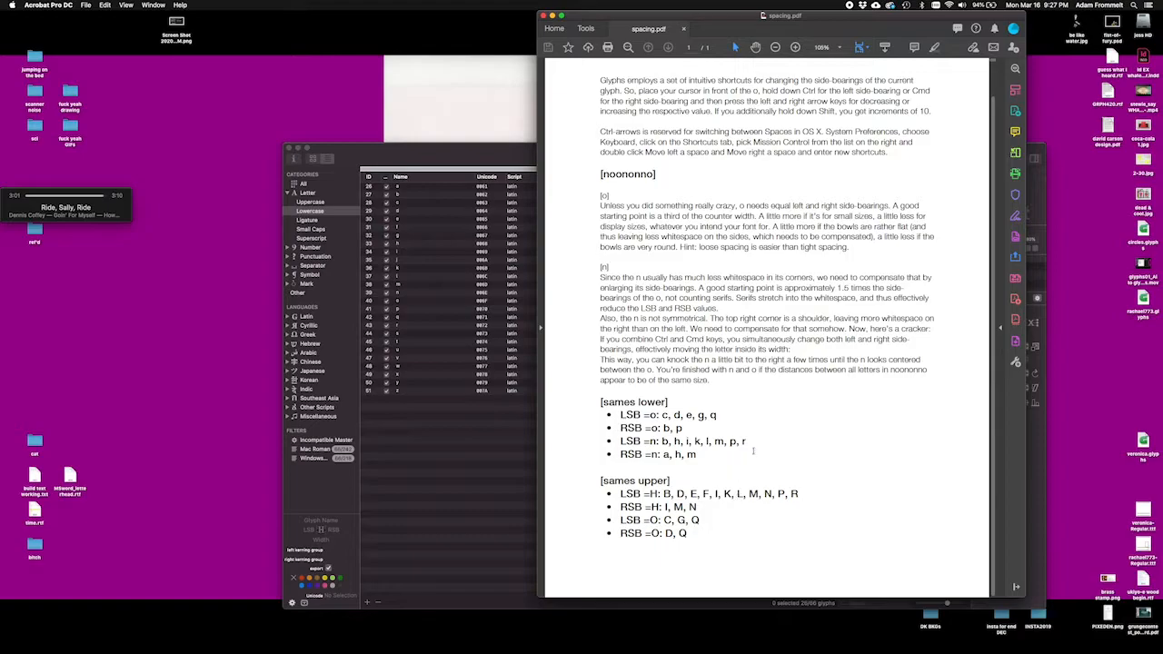
{"action": "left_click_drag", "start_coordinate": [600, 14], "coordinate": [948, 7]}
{"action": "left_click", "coordinate": [840, 162]}
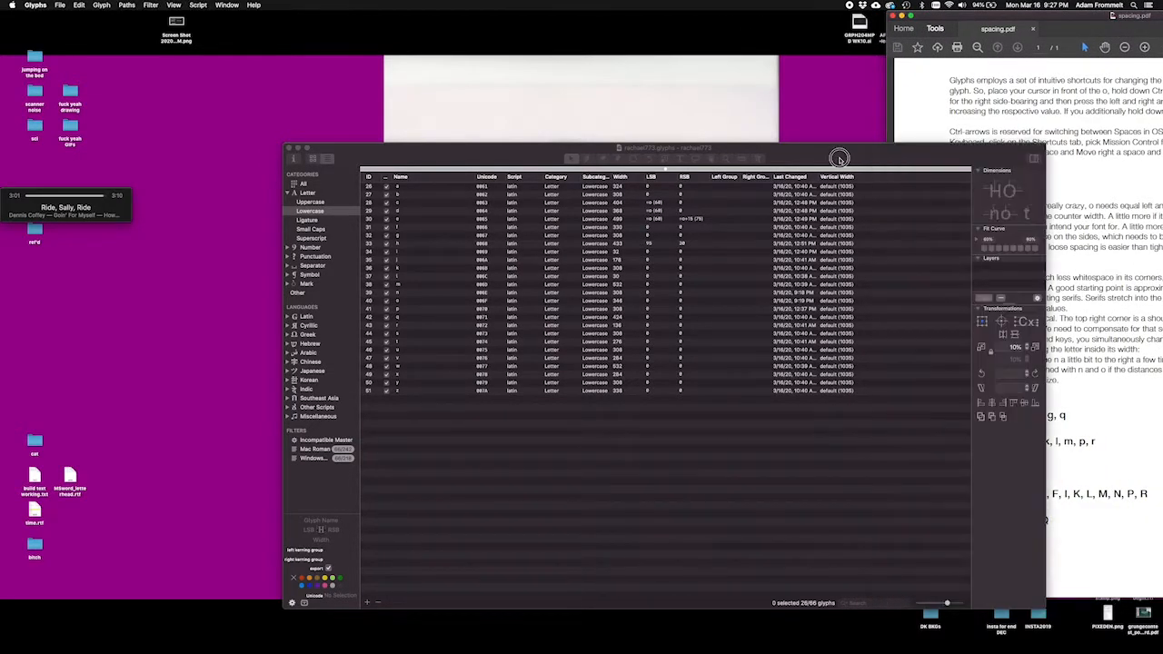
{"action": "left_click_drag", "start_coordinate": [840, 148], "coordinate": [725, 107]}
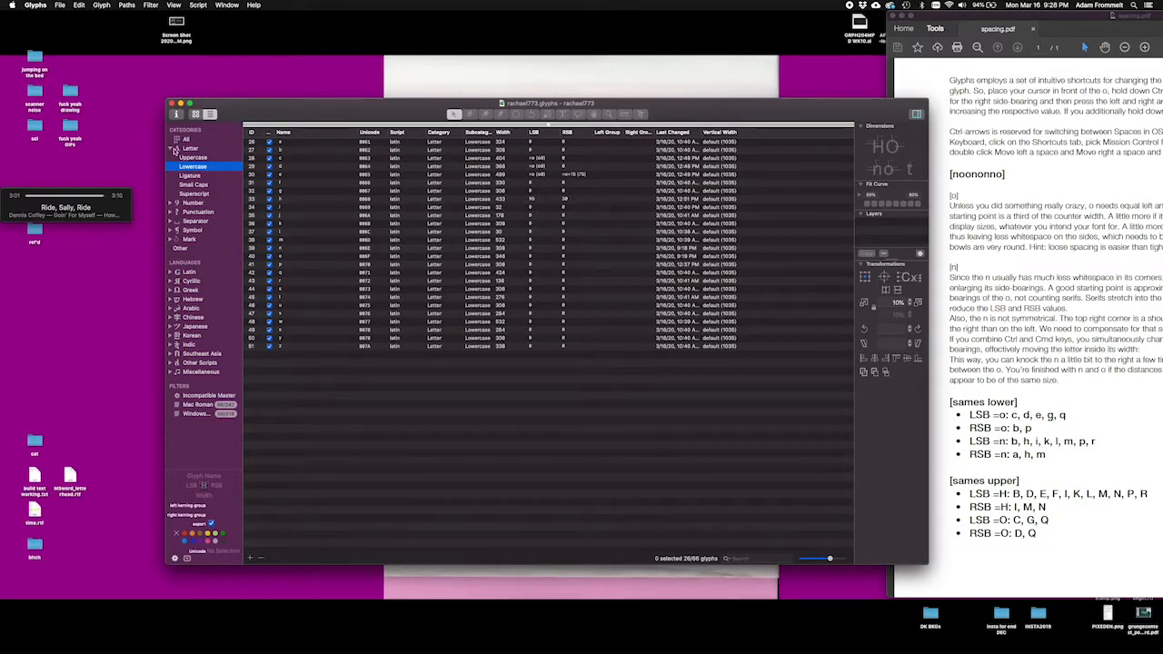
Step: Open the lowercase n from the glyph grid for editing and insert oo before it with the Text tool
{"action": "left_click", "coordinate": [196, 115]}
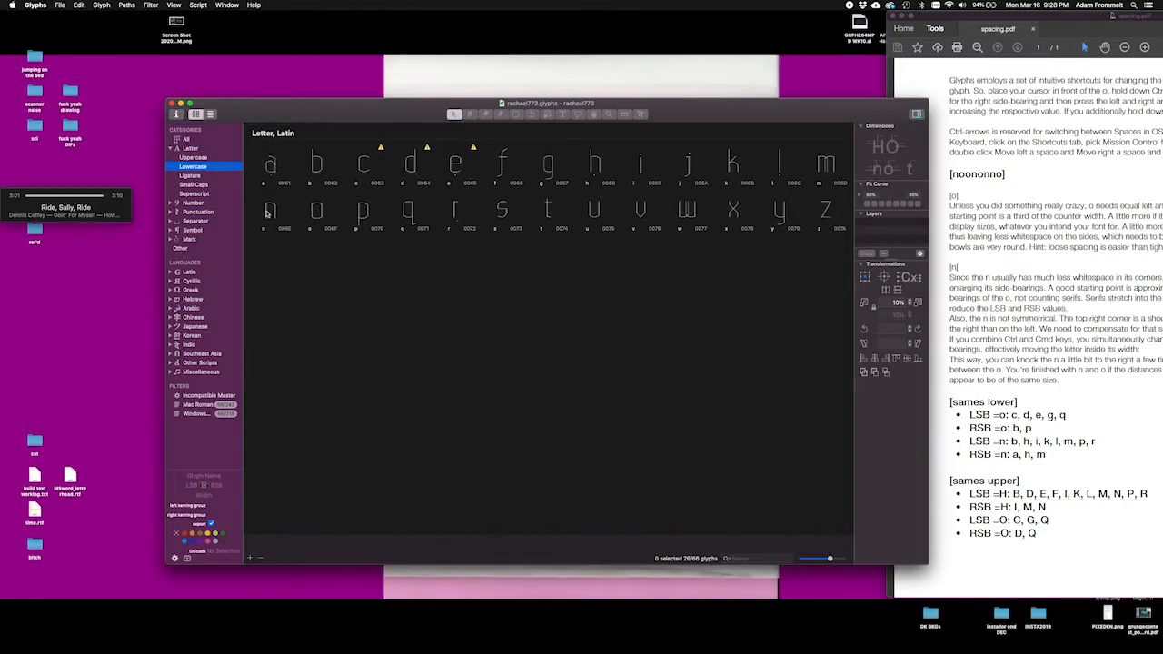
{"action": "double_click", "coordinate": [268, 212]}
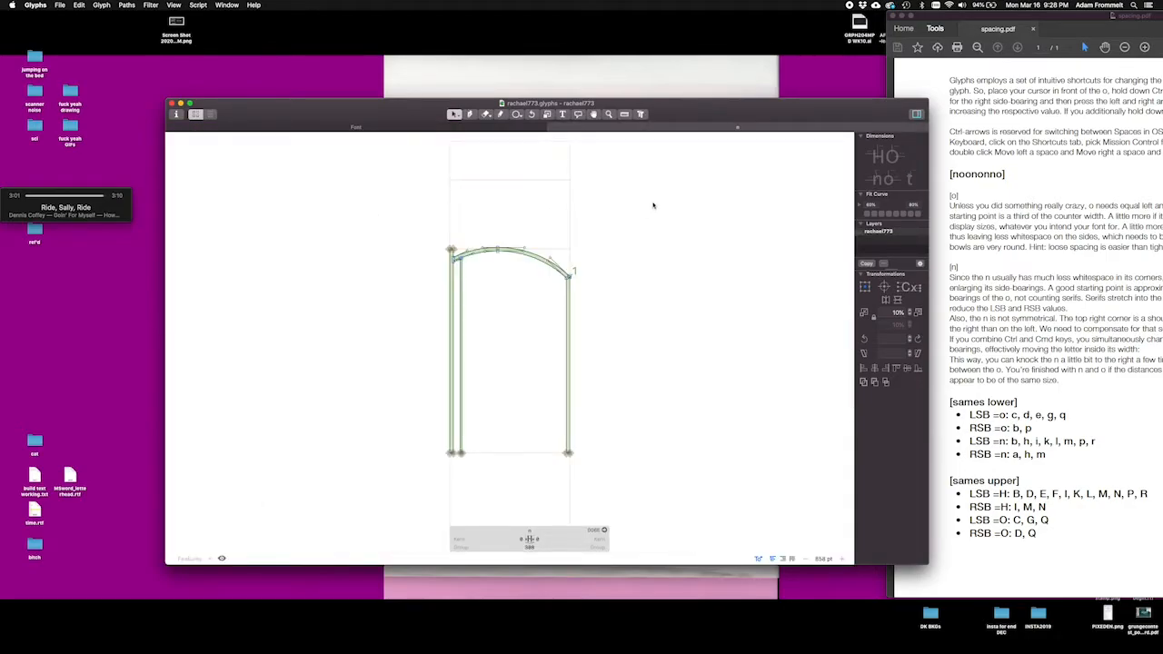
{"action": "left_click", "coordinate": [563, 114]}
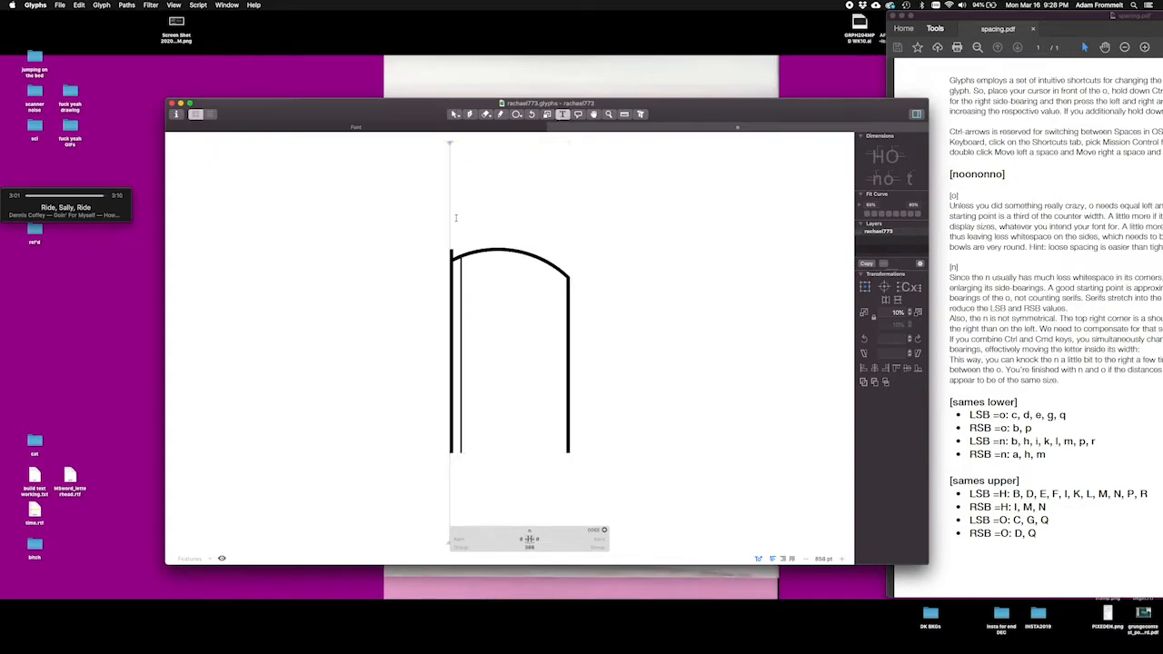
{"action": "key", "text": "super+minus"}
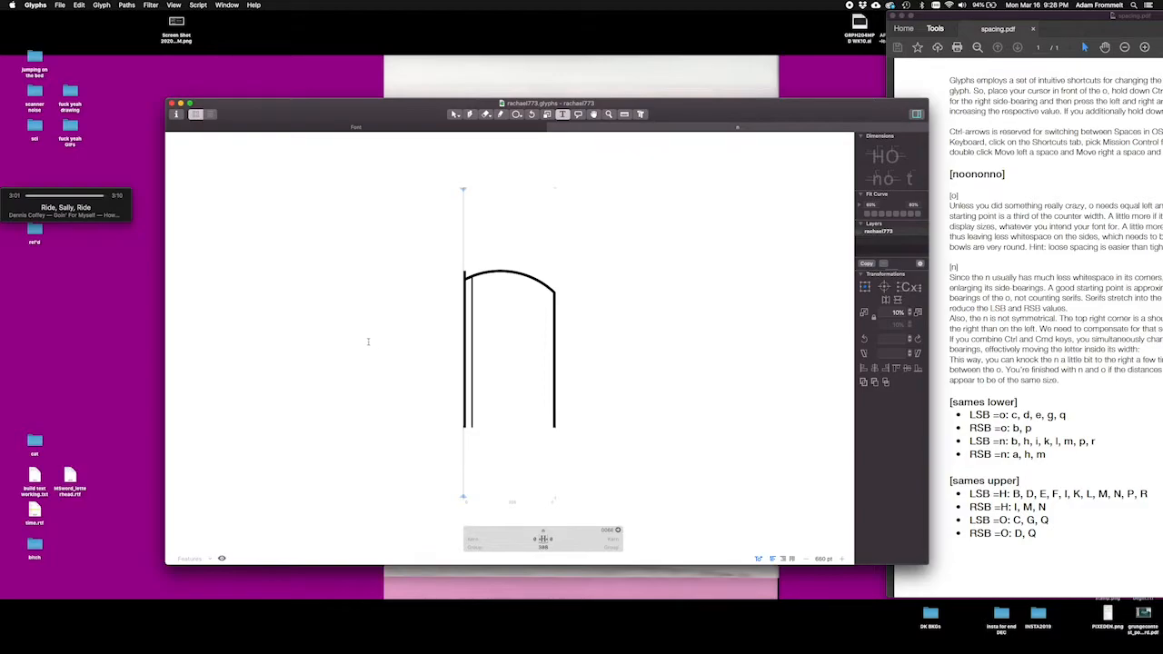
{"action": "type", "text": "oo"}
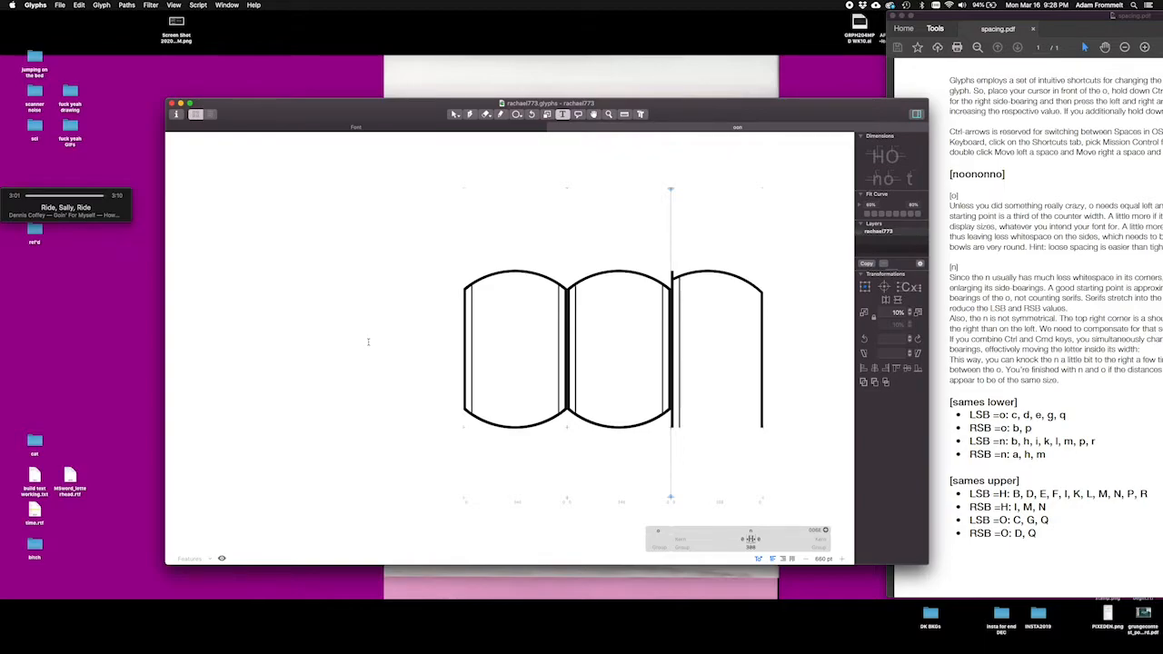
{"action": "type", "text": "dghjd"}
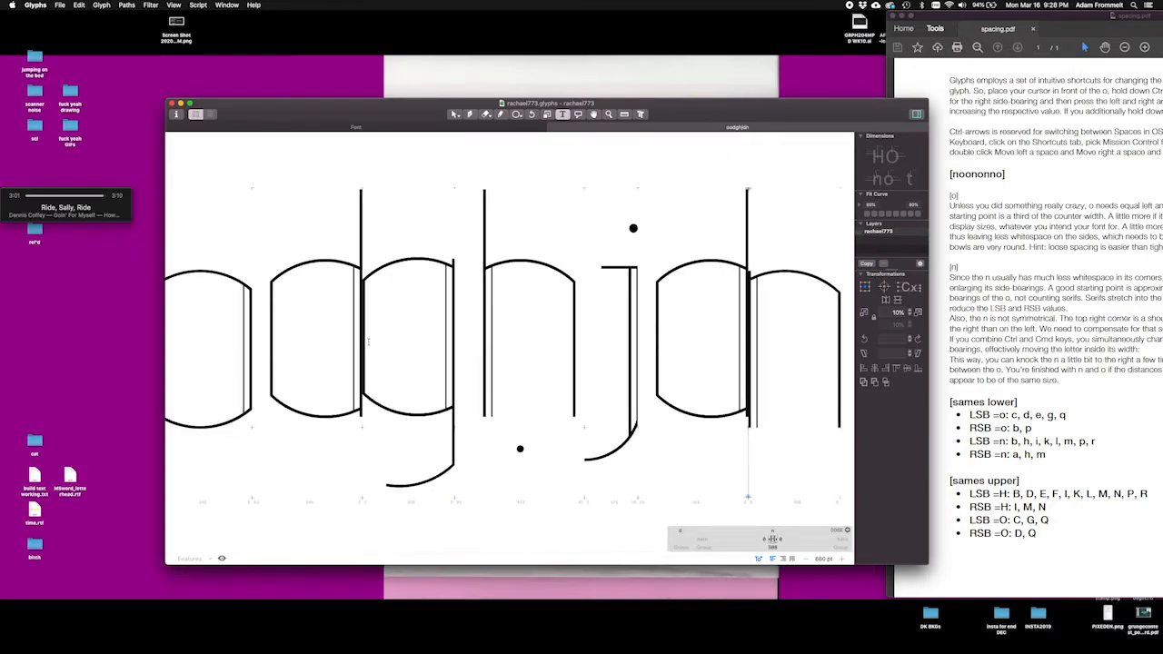
{"action": "key", "text": "BackSpace"}
{"action": "key", "text": "BackSpace"}
{"action": "key", "text": "BackSpace"}
{"action": "key", "text": "BackSpace"}
{"action": "key", "text": "BackSpace"}
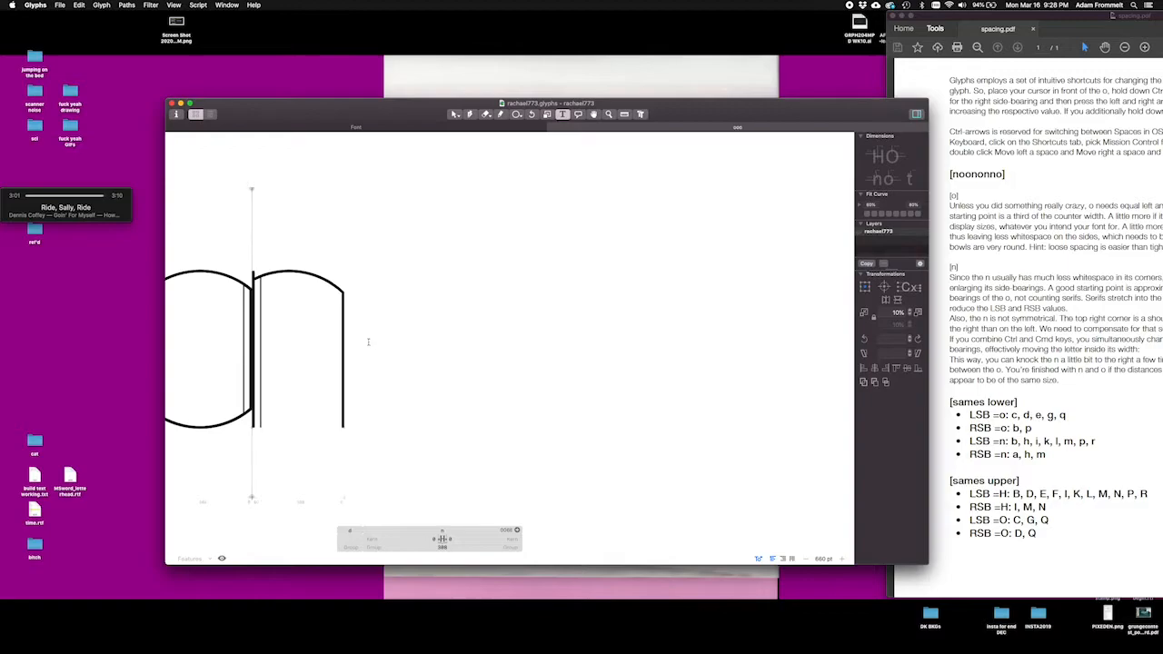
Step: Complete the spacing sample as noononno by adding an n before the existing letters and onno after them
{"action": "key", "text": "super+0"}
{"action": "key", "text": "super+minus"}
{"action": "key", "text": "super+minus"}
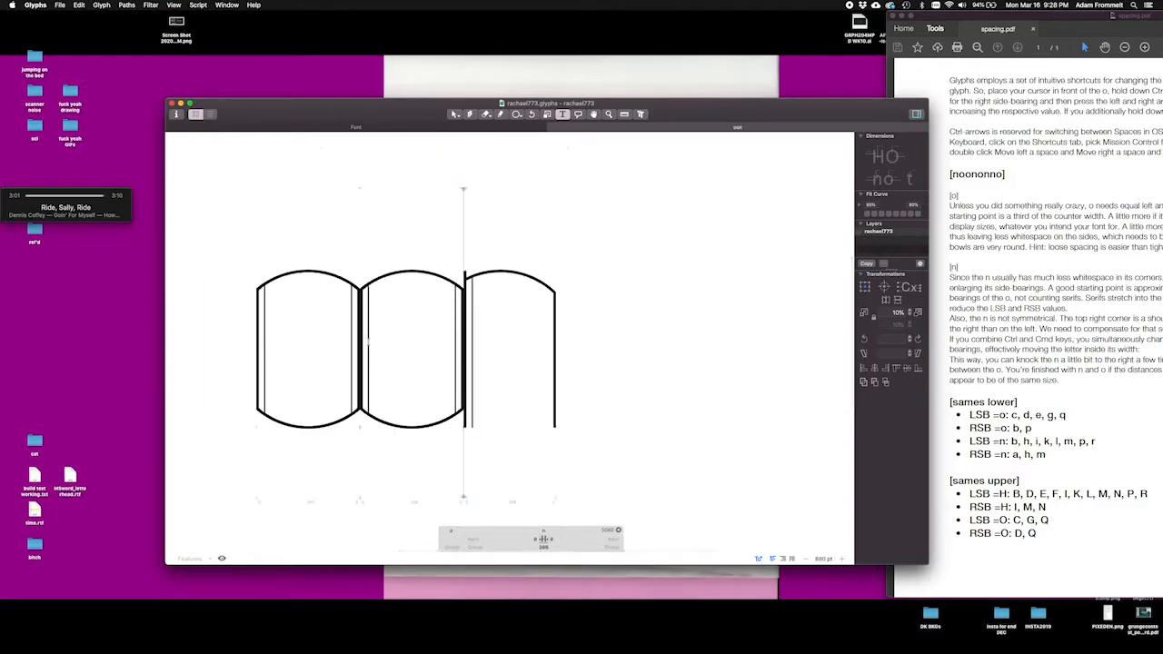
{"action": "key", "text": "Left"}
{"action": "key", "text": "Left"}
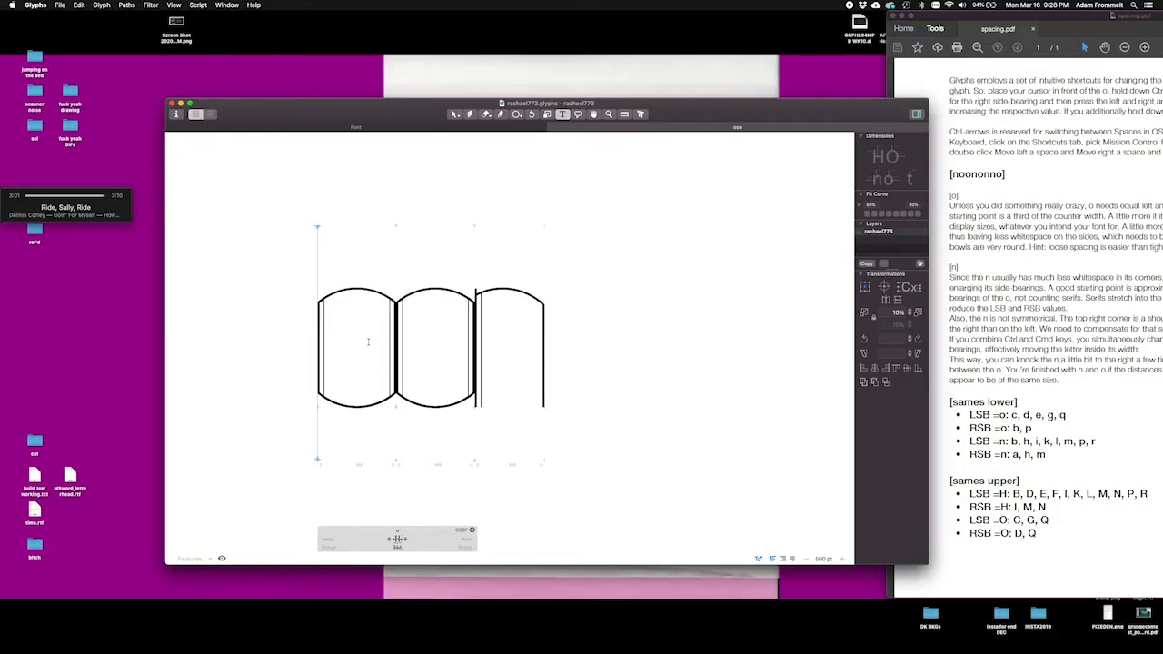
{"action": "type", "text": "n"}
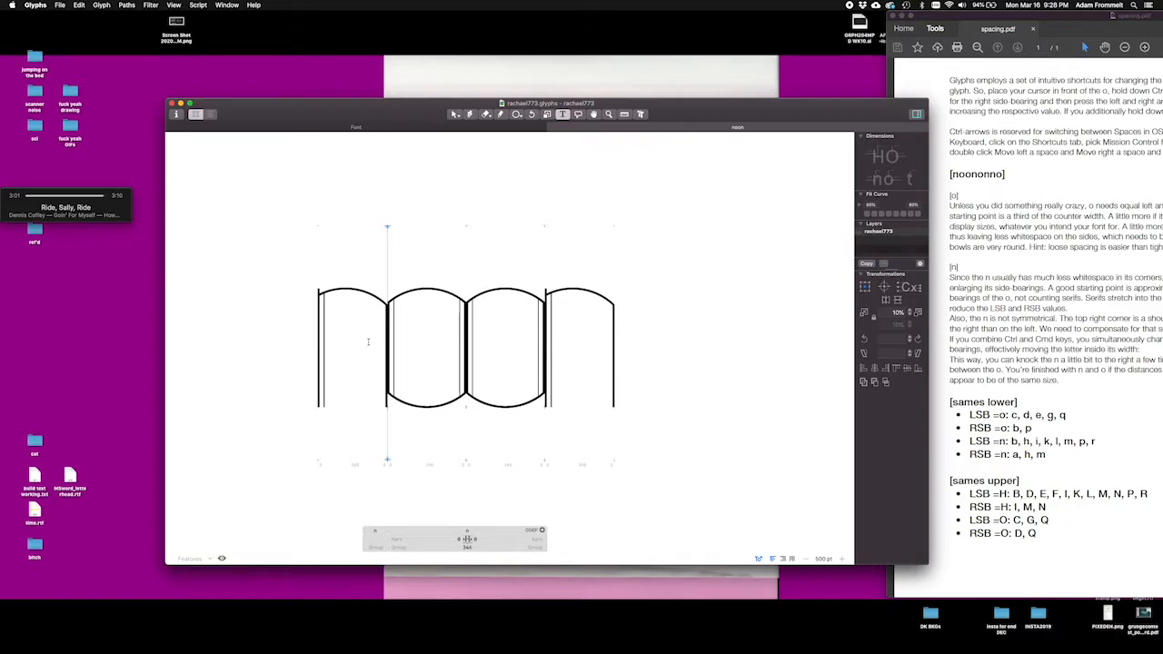
{"action": "key", "text": "Right"}
{"action": "key", "text": "Right"}
{"action": "key", "text": "Right"}
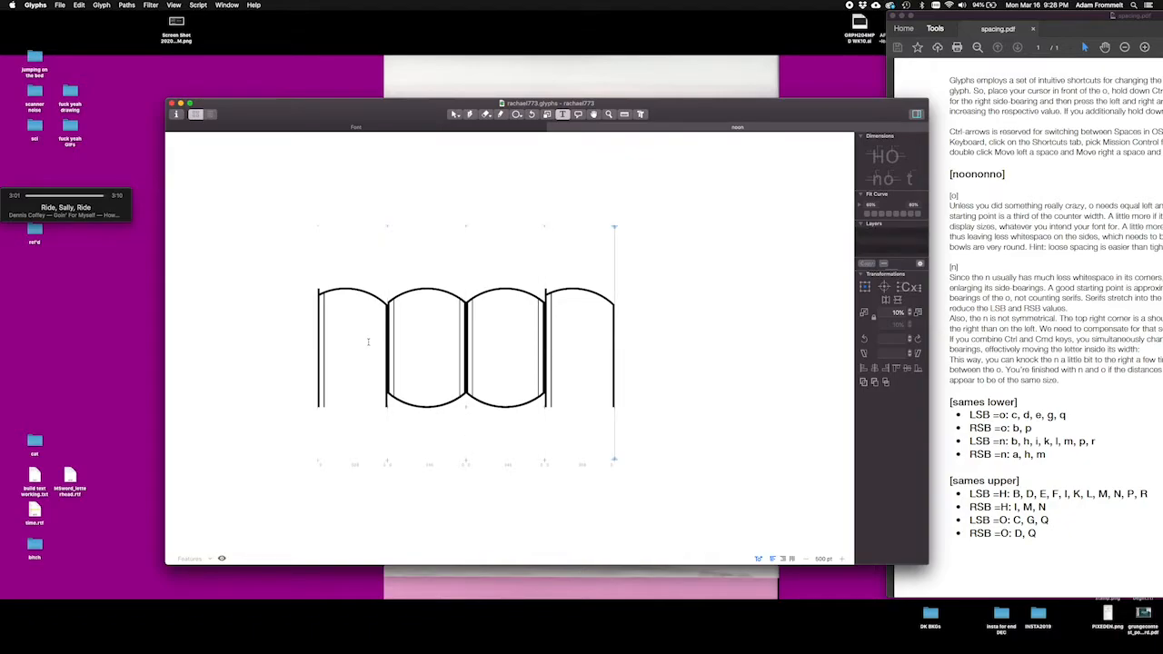
{"action": "type", "text": "onn"}
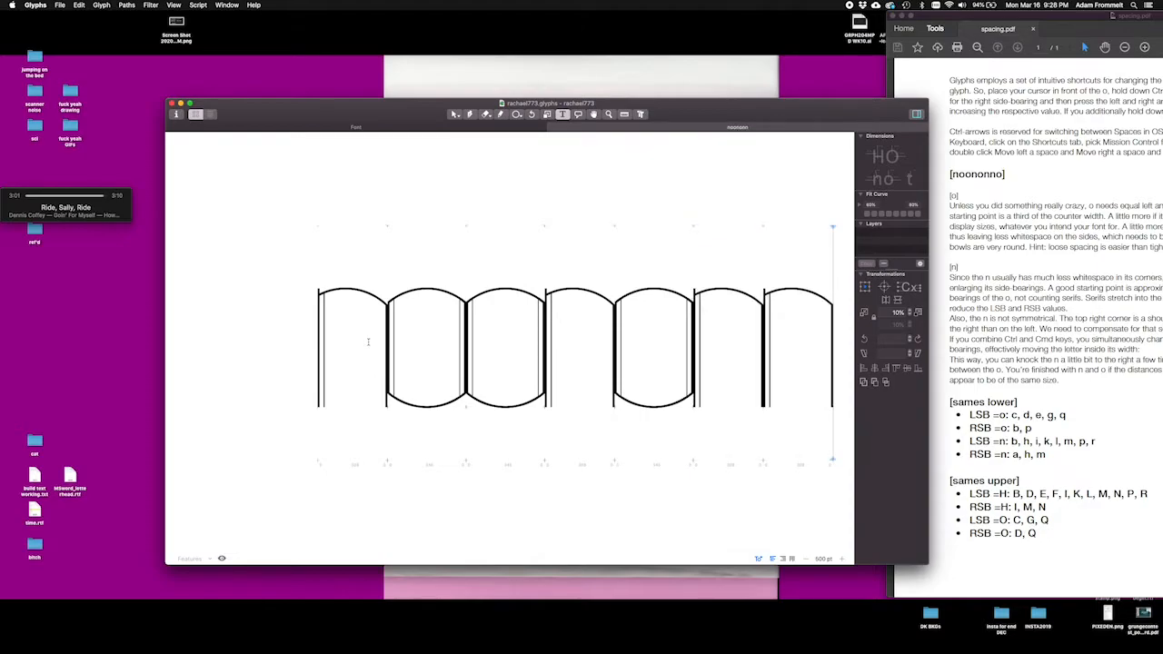
{"action": "type", "text": "o"}
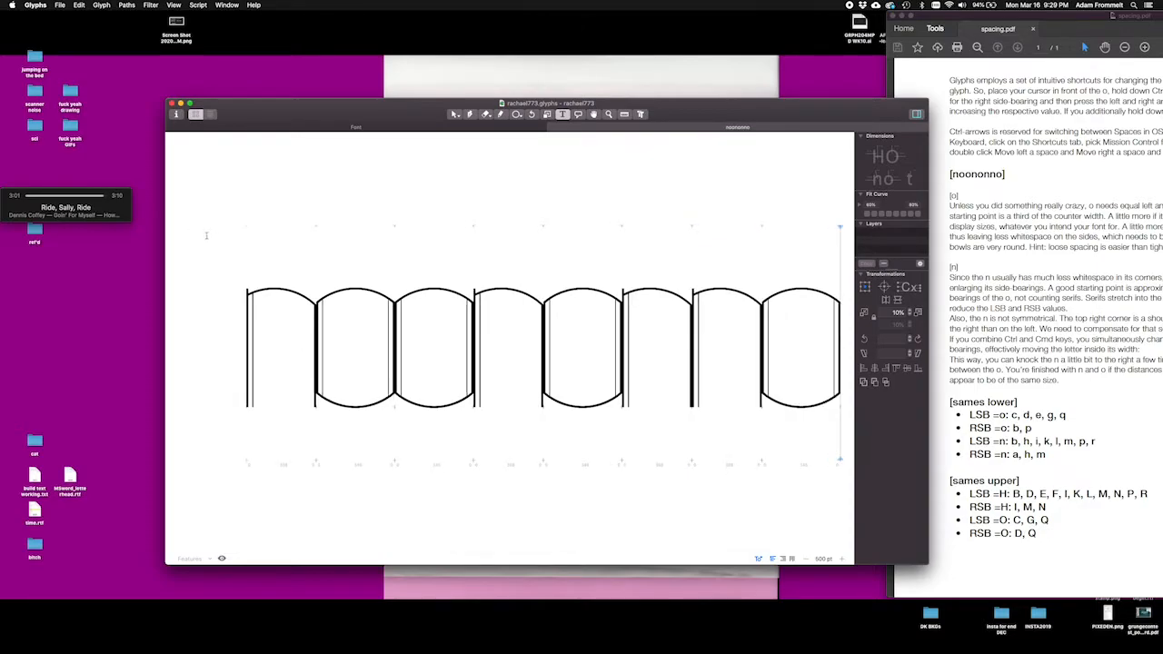
Step: Set the left side-bearing of the lowercase o to 70, working from the last o in noononno
{"action": "scroll", "coordinate": [428, 249], "scroll_direction": "down", "scroll_amount": 2}
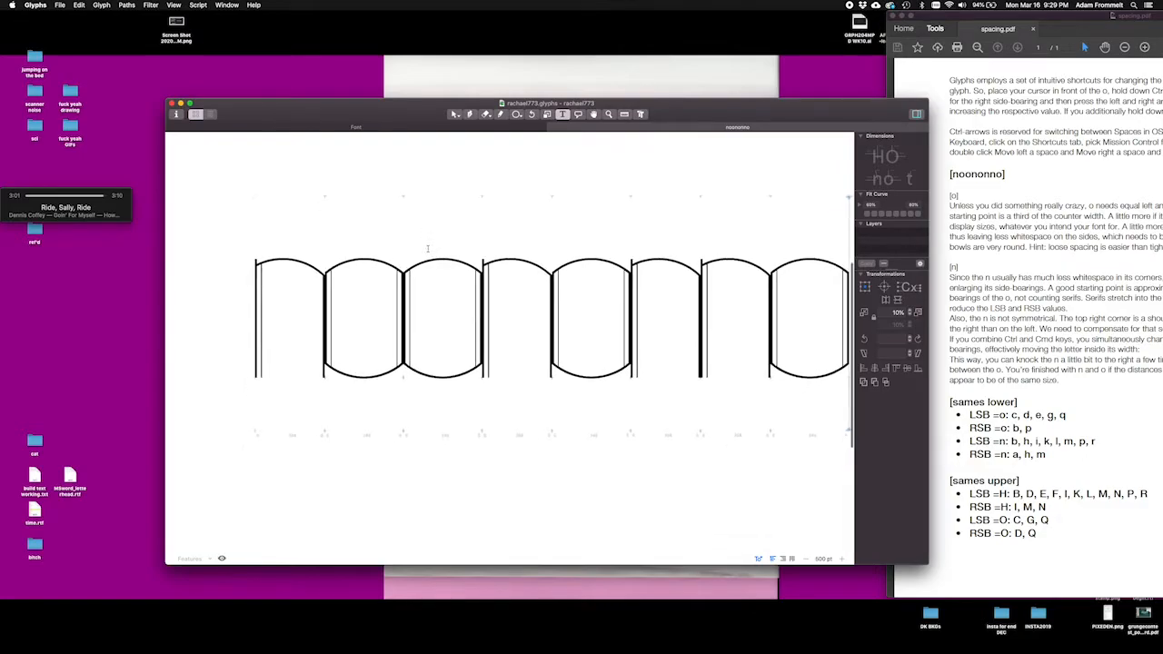
{"action": "scroll", "coordinate": [428, 249], "scroll_direction": "right", "scroll_amount": 3}
{"action": "key", "text": "super+minus"}
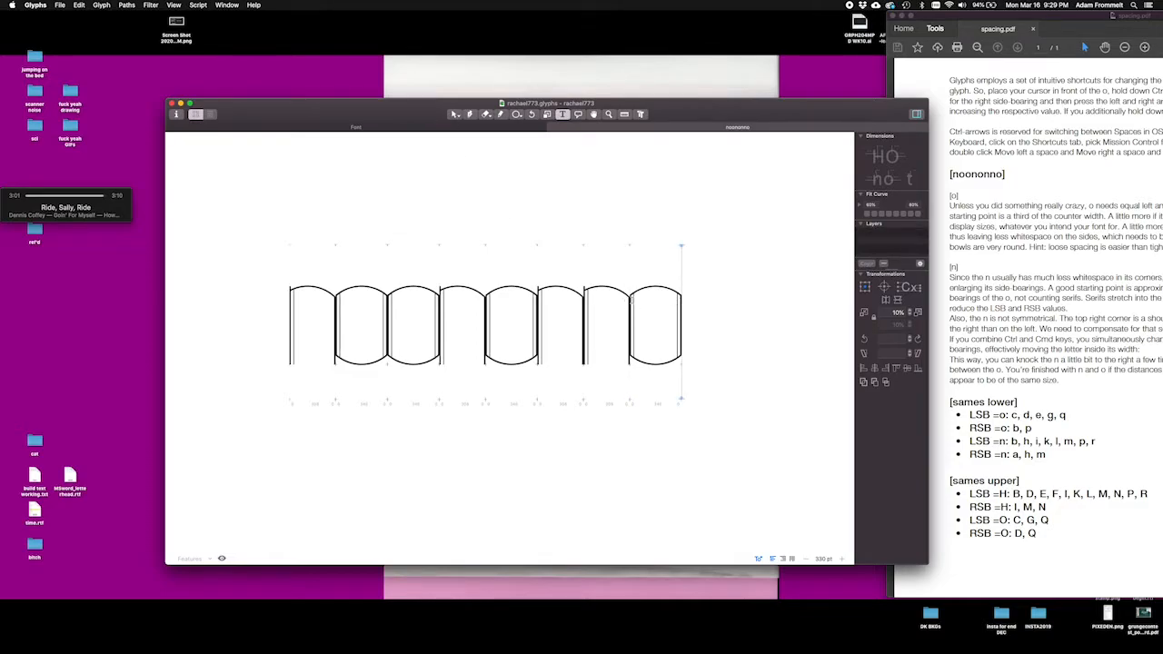
{"action": "left_click", "coordinate": [632, 299]}
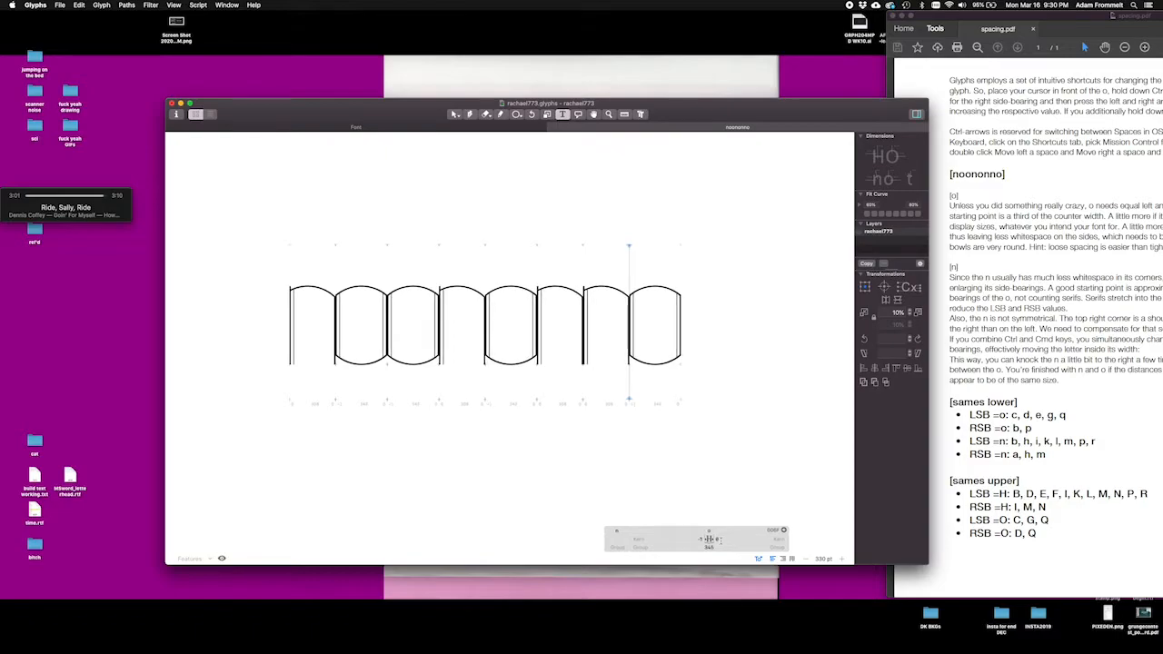
{"action": "key", "text": "ctrl+Right"}
{"action": "key", "text": "ctrl+Right"}
{"action": "key", "text": "ctrl+Right"}
{"action": "key", "text": "ctrl+Right"}
{"action": "key", "text": "ctrl+Right"}
{"action": "key", "text": "ctrl+Right"}
{"action": "key", "text": "ctrl+Right"}
{"action": "key", "text": "ctrl+Right"}
{"action": "key", "text": "ctrl+Right"}
{"action": "key", "text": "ctrl+Right"}
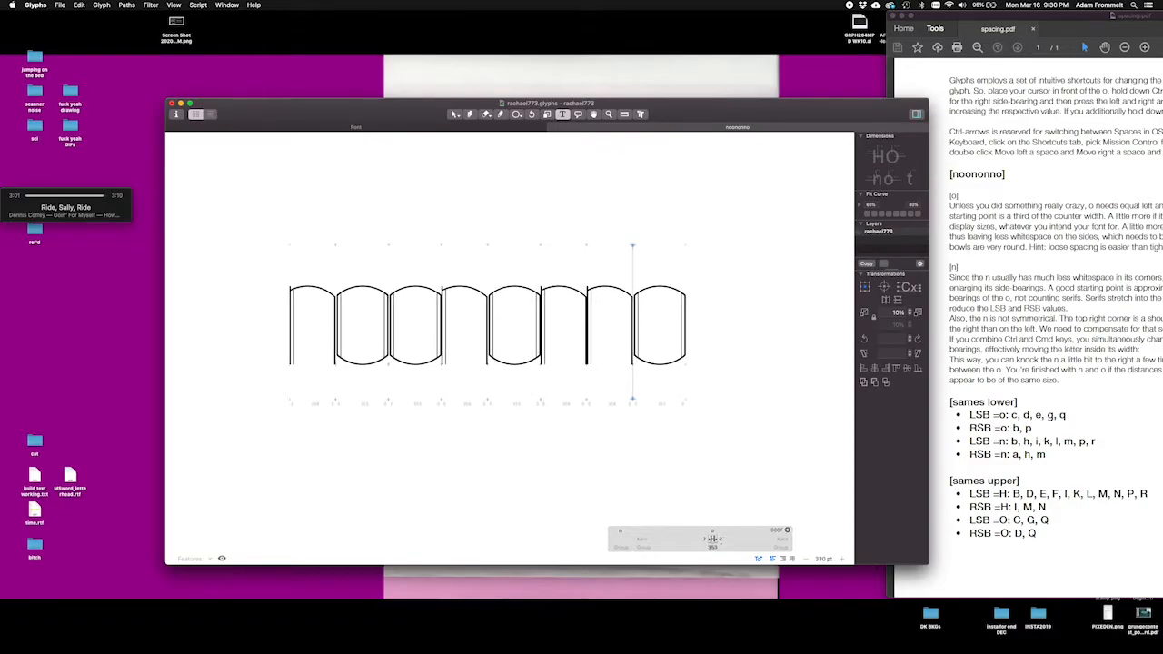
{"action": "key", "text": "ctrl+Right"}
{"action": "key", "text": "ctrl+Right"}
{"action": "key", "text": "ctrl+Right"}
{"action": "key", "text": "ctrl+Right"}
{"action": "key", "text": "ctrl+Right"}
{"action": "key", "text": "ctrl+Right"}
{"action": "key", "text": "ctrl+Right"}
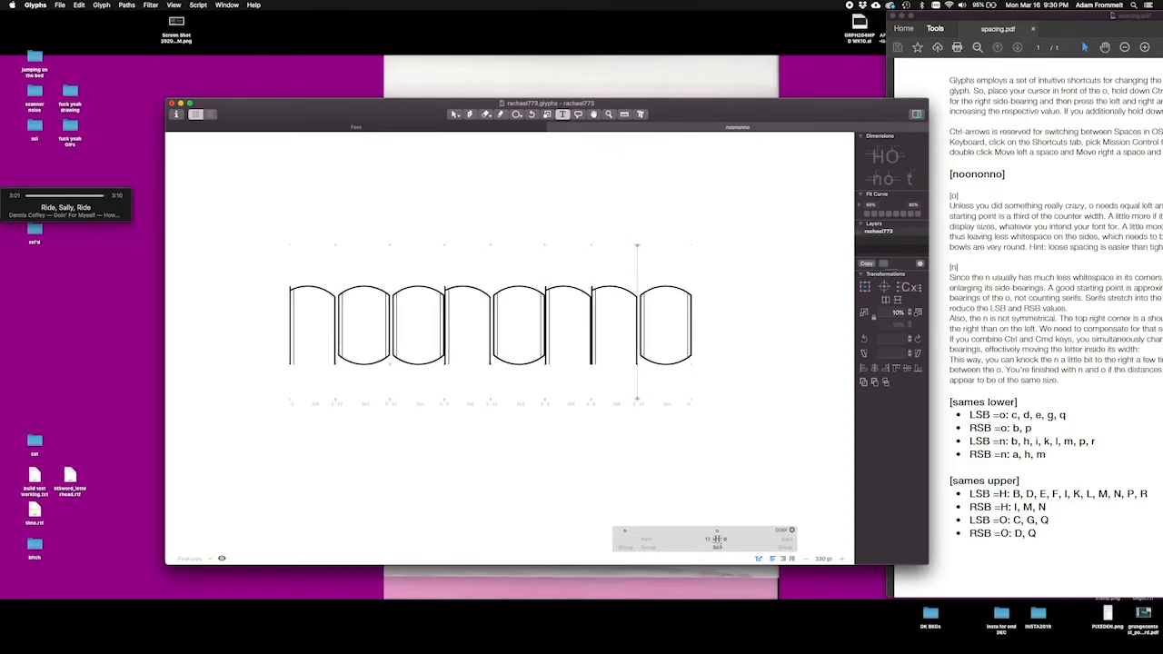
{"action": "key", "text": "ctrl+Right"}
{"action": "key", "text": "ctrl+Right"}
{"action": "key", "text": "ctrl+Right"}
{"action": "key", "text": "ctrl+shift+Right"}
{"action": "key", "text": "ctrl+shift+Right"}
{"action": "key", "text": "ctrl+shift+Right"}
{"action": "key", "text": "ctrl+shift+Right"}
{"action": "key", "text": "ctrl+shift+Right"}
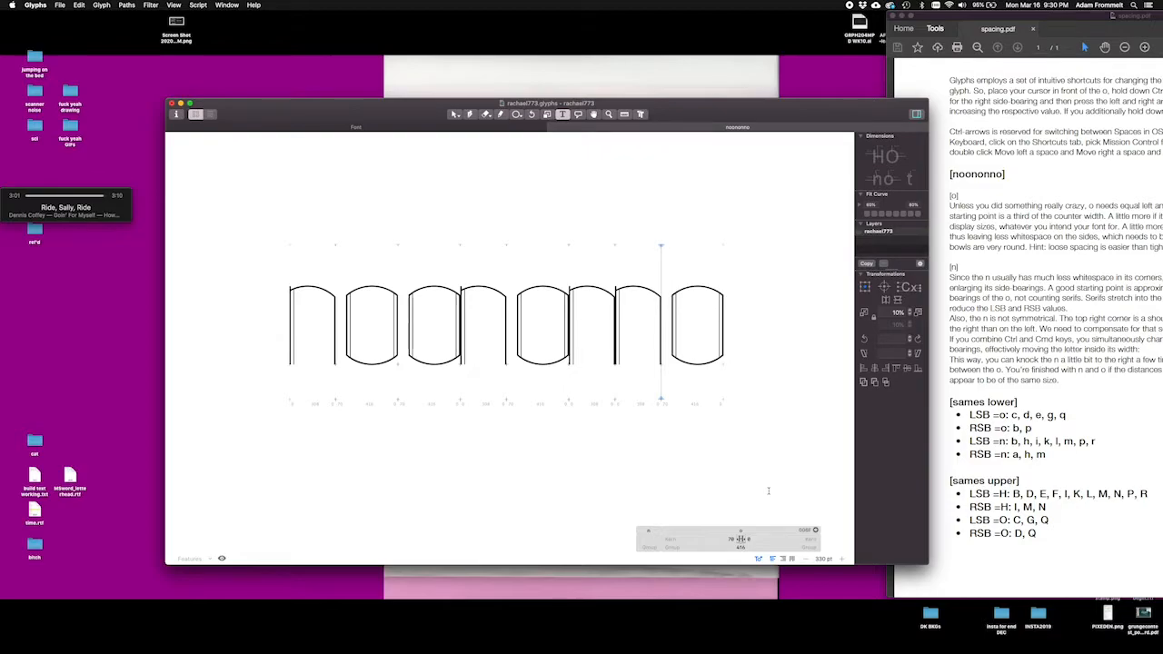
Step: Set the right side-bearing of the lowercase o to 70, working from the last o in the sample
{"action": "key", "text": "alt+Right"}
{"action": "key", "text": "alt+Right"}
{"action": "key", "text": "alt+Right"}
{"action": "key", "text": "alt+Right"}
{"action": "key", "text": "alt+Right"}
{"action": "key", "text": "alt+Right"}
{"action": "key", "text": "alt+Right"}
{"action": "key", "text": "alt+Right"}
{"action": "key", "text": "alt+Right"}
{"action": "key", "text": "alt+Right"}
{"action": "key", "text": "alt+Right"}
{"action": "key", "text": "alt+Right"}
{"action": "key", "text": "alt+Right"}
{"action": "key", "text": "alt+Right"}
{"action": "key", "text": "alt+Right"}
{"action": "key", "text": "alt+Right"}
{"action": "key", "text": "alt+Right"}
{"action": "key", "text": "alt+Right"}
{"action": "key", "text": "alt+Right"}
{"action": "key", "text": "alt+Right"}
{"action": "key", "text": "alt+Right"}
{"action": "key", "text": "alt+Right"}
{"action": "key", "text": "shift+super+Right"}
{"action": "key", "text": "shift+super+Right"}
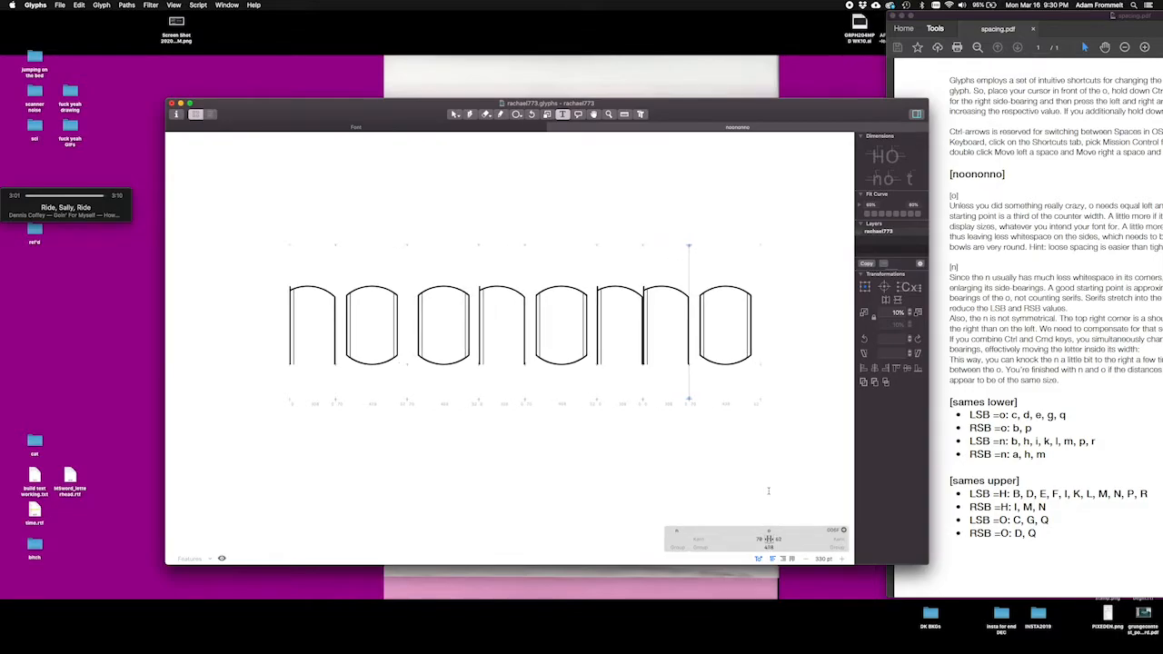
{"action": "key", "text": "shift+super+Right"}
{"action": "key", "text": "shift+super+Right"}
{"action": "key", "text": "shift+super+Right"}
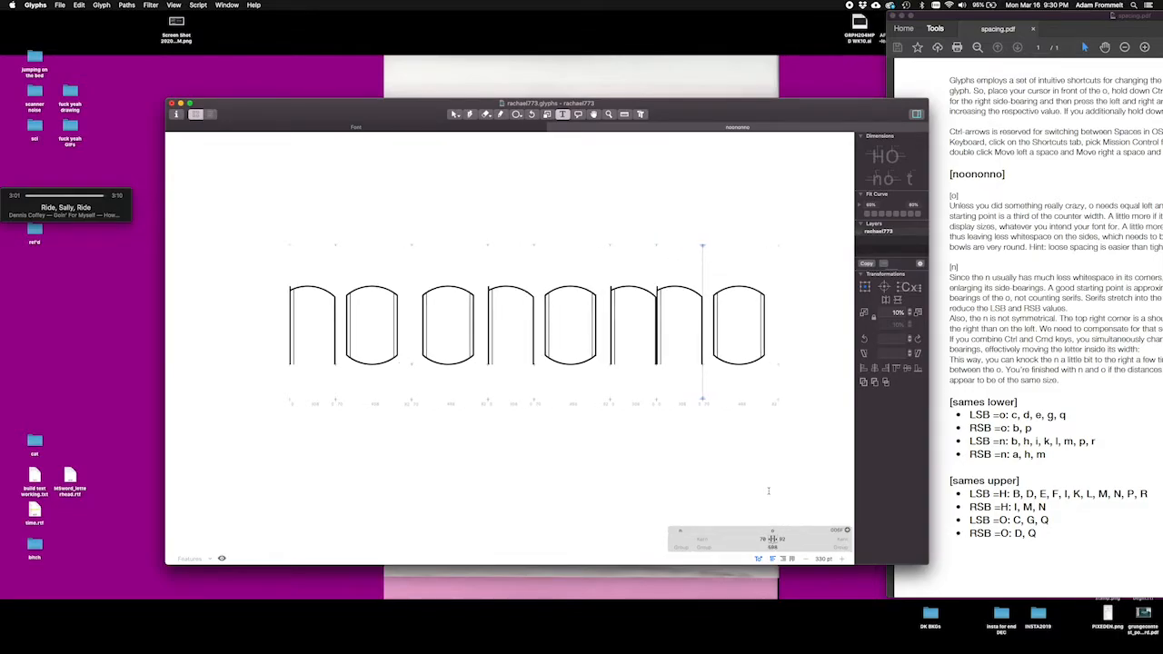
{"action": "key", "text": "shift+super+Left"}
{"action": "key", "text": "shift+super+Left"}
{"action": "key", "text": "shift+super+Left"}
{"action": "key", "text": "shift+super+Left"}
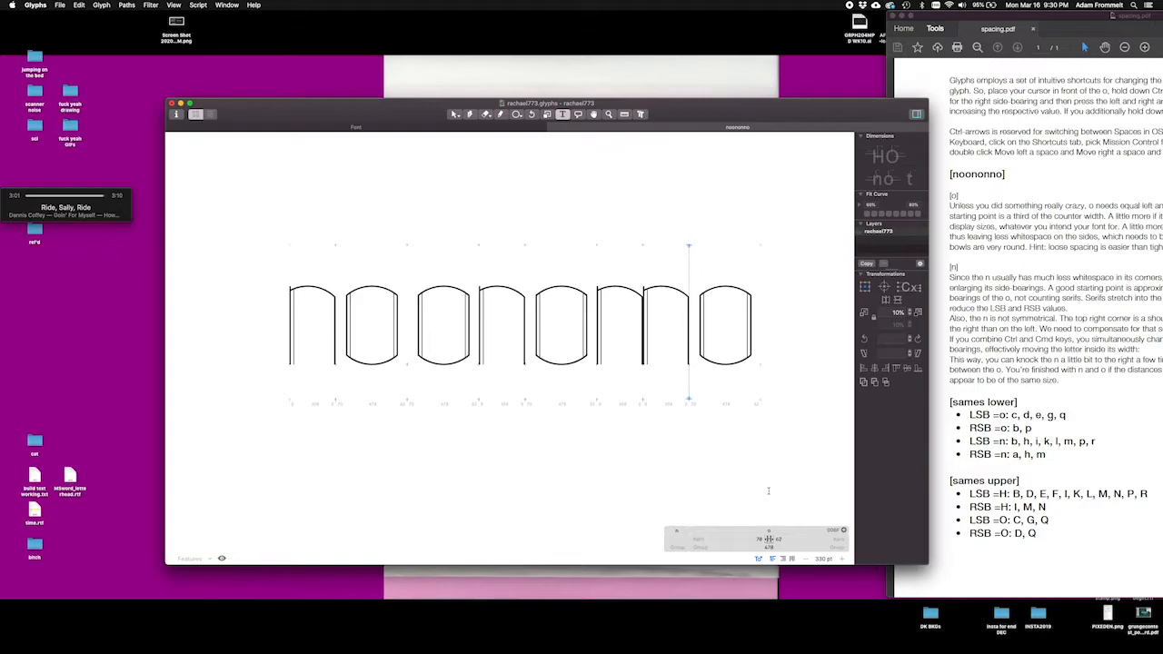
{"action": "key", "text": "ctrl+super+Right"}
{"action": "key", "text": "ctrl+super+Right"}
{"action": "key", "text": "ctrl+super+Right"}
{"action": "key", "text": "ctrl+super+Right"}
{"action": "key", "text": "ctrl+super+Right"}
{"action": "key", "text": "ctrl+super+Right"}
{"action": "key", "text": "ctrl+super+Right"}
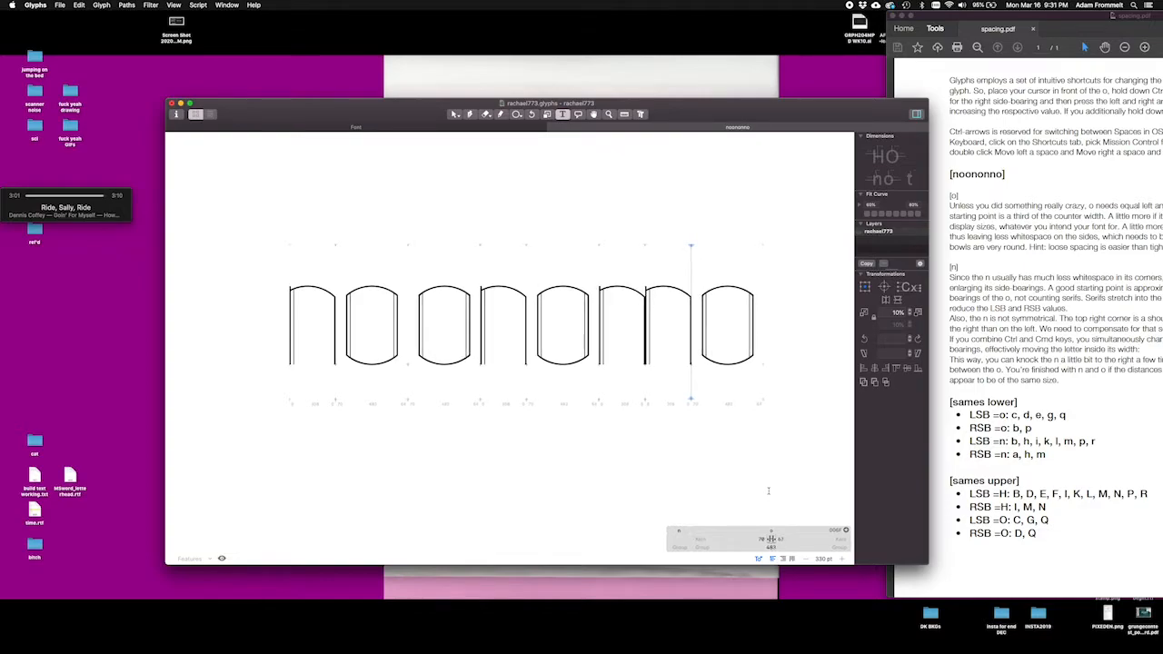
{"action": "key", "text": "ctrl+super+Right"}
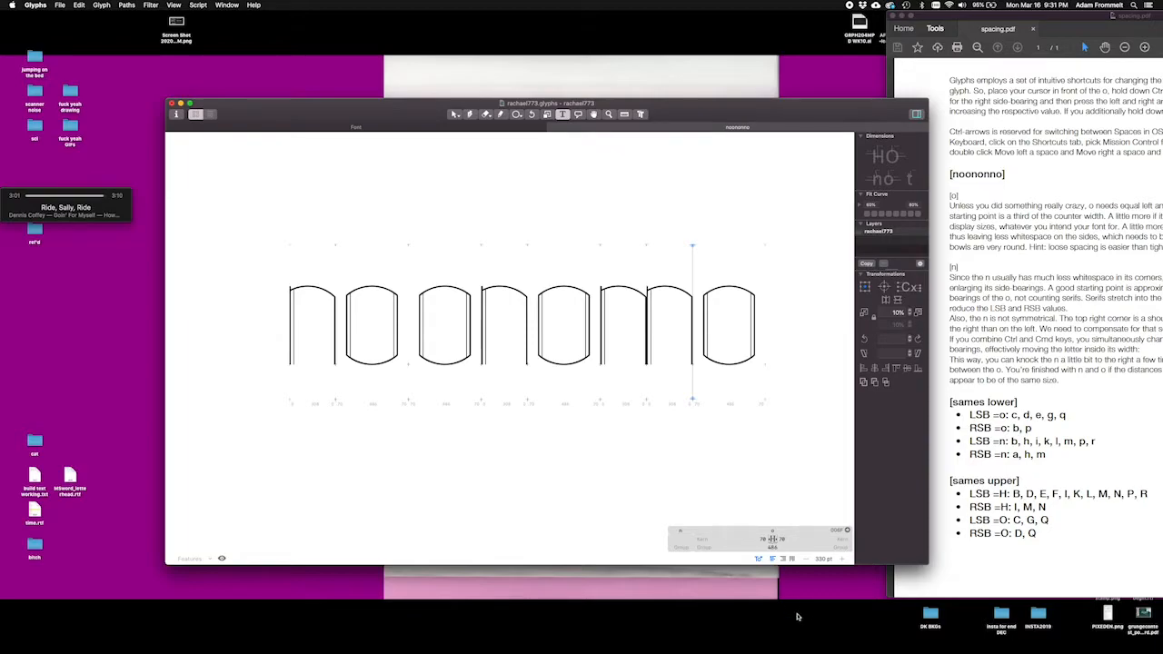
Step: Reset both the left and right side-bearings of the lowercase o to 0
{"action": "left_click", "coordinate": [769, 539]}
{"action": "type", "text": "6"}
{"action": "key", "text": "Tab"}
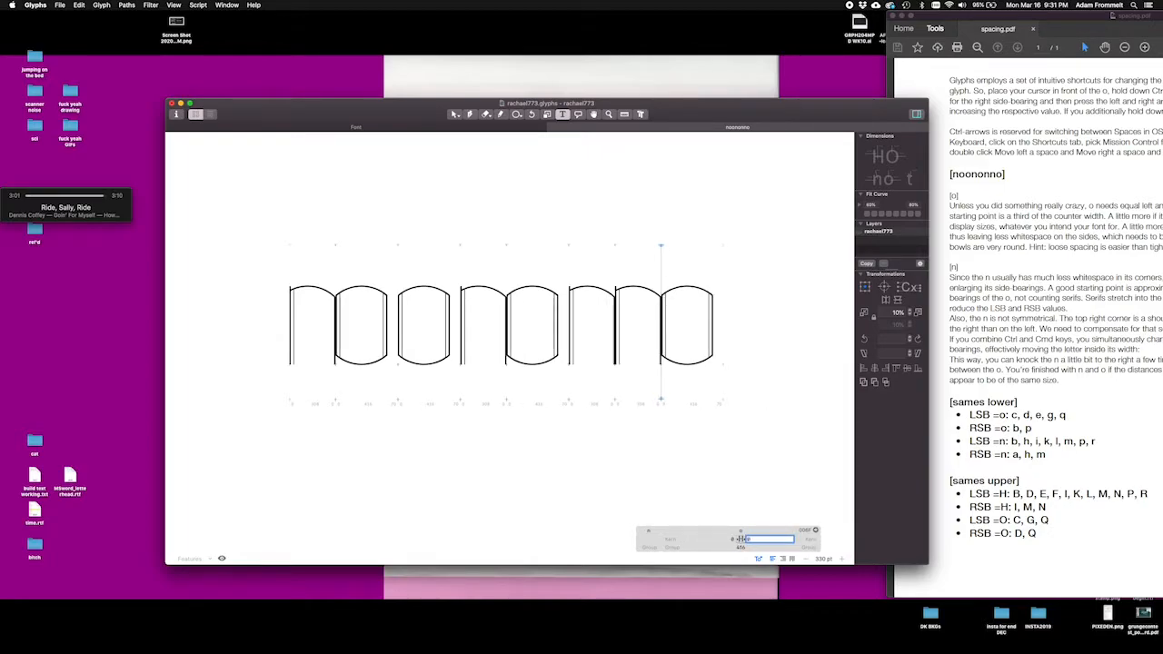
{"action": "key", "text": "Return"}
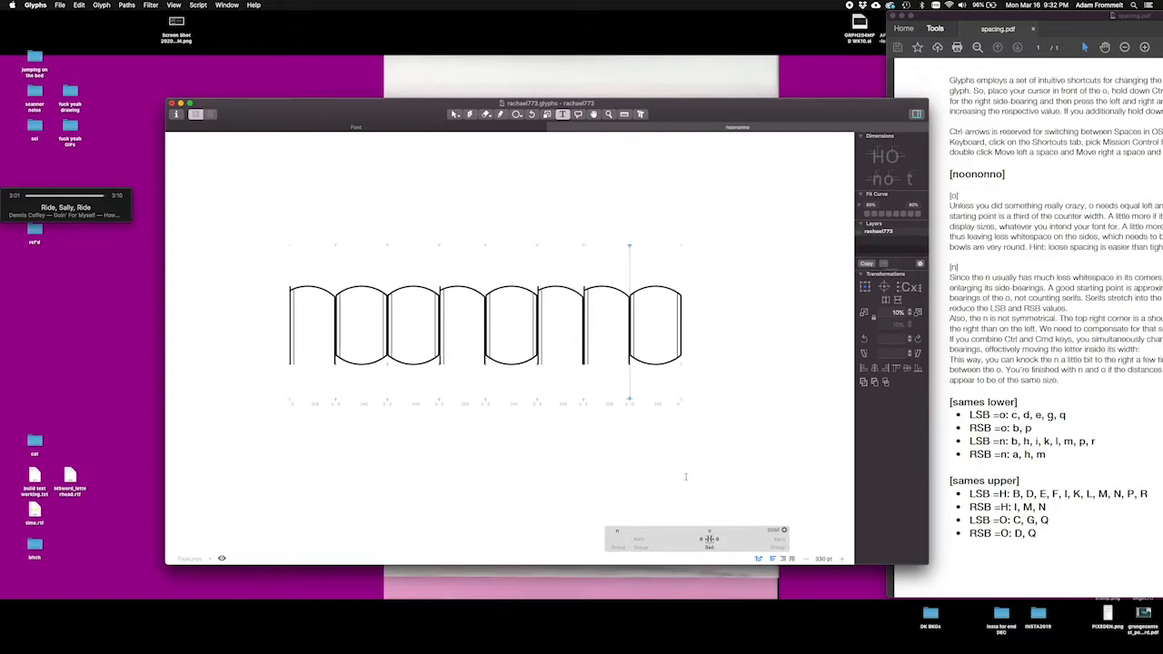
Step: Set both the left and right side-bearings of the lowercase o to 100
{"action": "left_click", "coordinate": [700, 538]}
{"action": "double_click", "coordinate": [702, 538]}
{"action": "key", "text": "Return"}
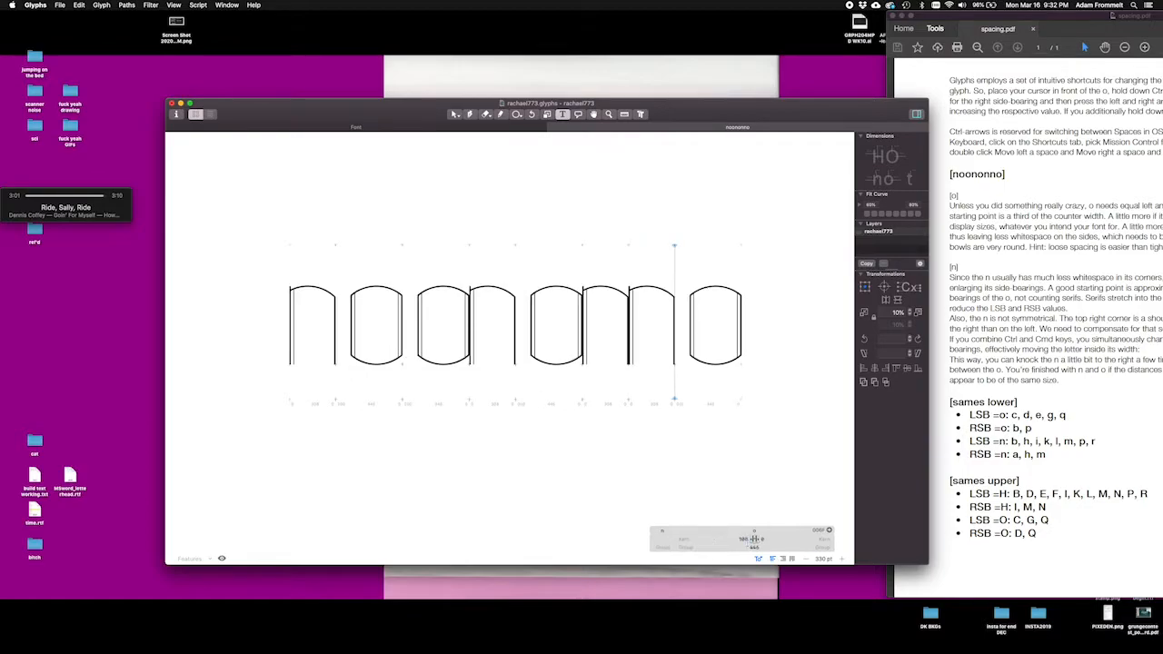
{"action": "left_click", "coordinate": [756, 539]}
{"action": "type", "text": "10"}
{"action": "key", "text": "Tab"}
{"action": "left_click", "coordinate": [740, 540]}
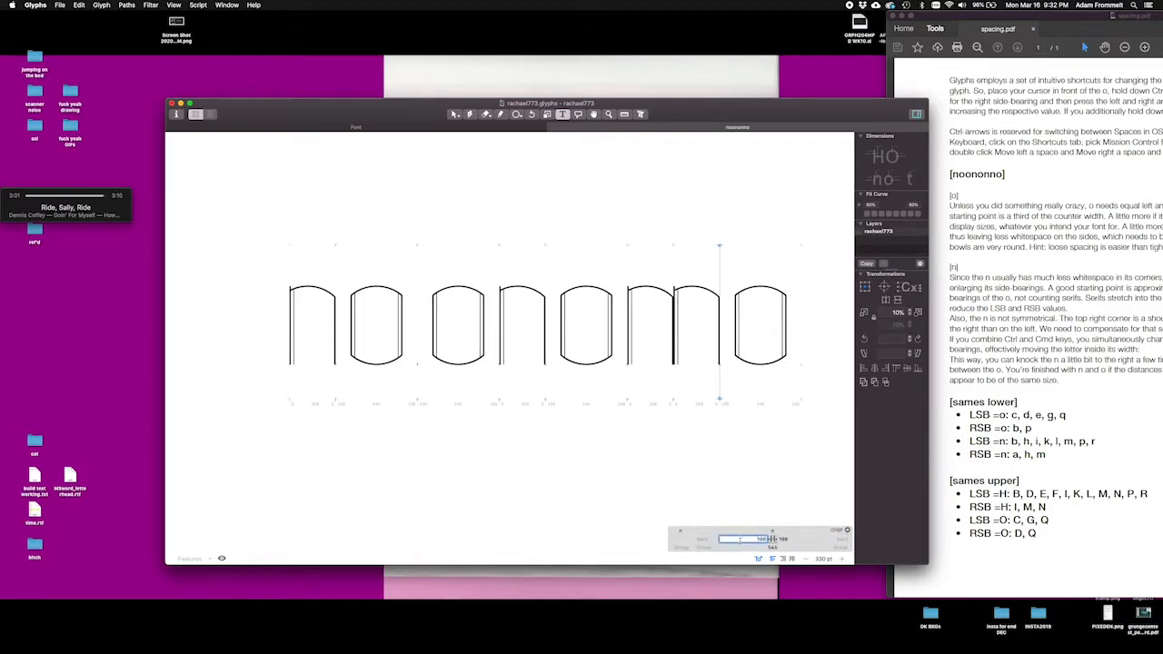
{"action": "left_click", "coordinate": [803, 476]}
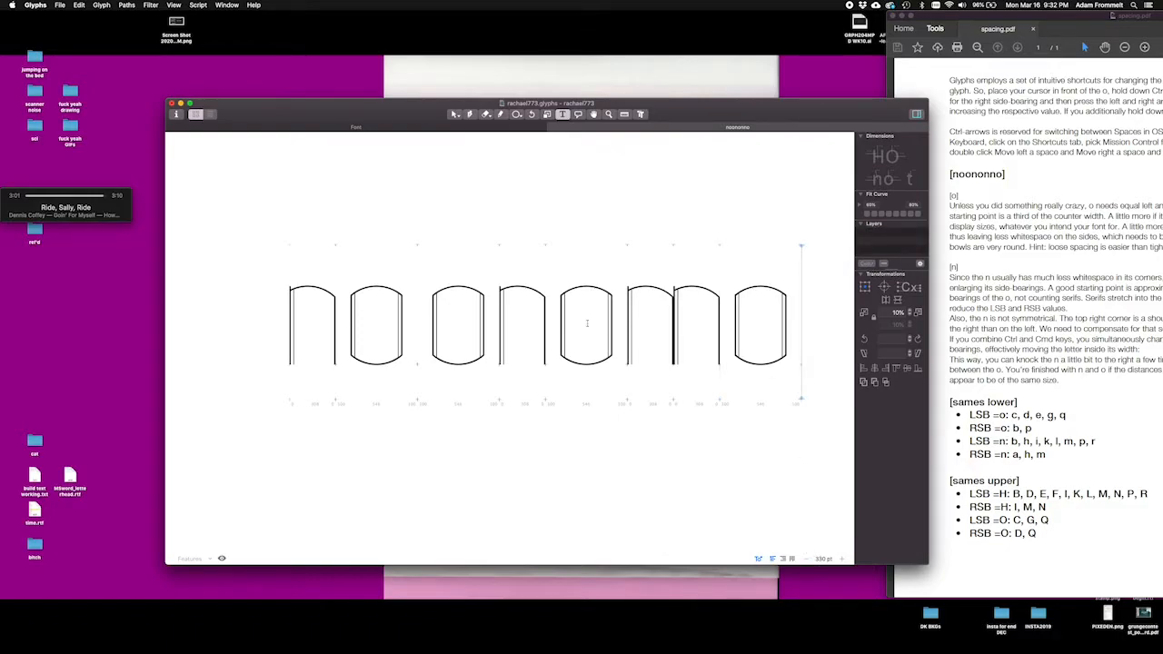
Step: Set both side-bearings of the lowercase n to 150, working from the second n in noononno
{"action": "left_click", "coordinate": [421, 320]}
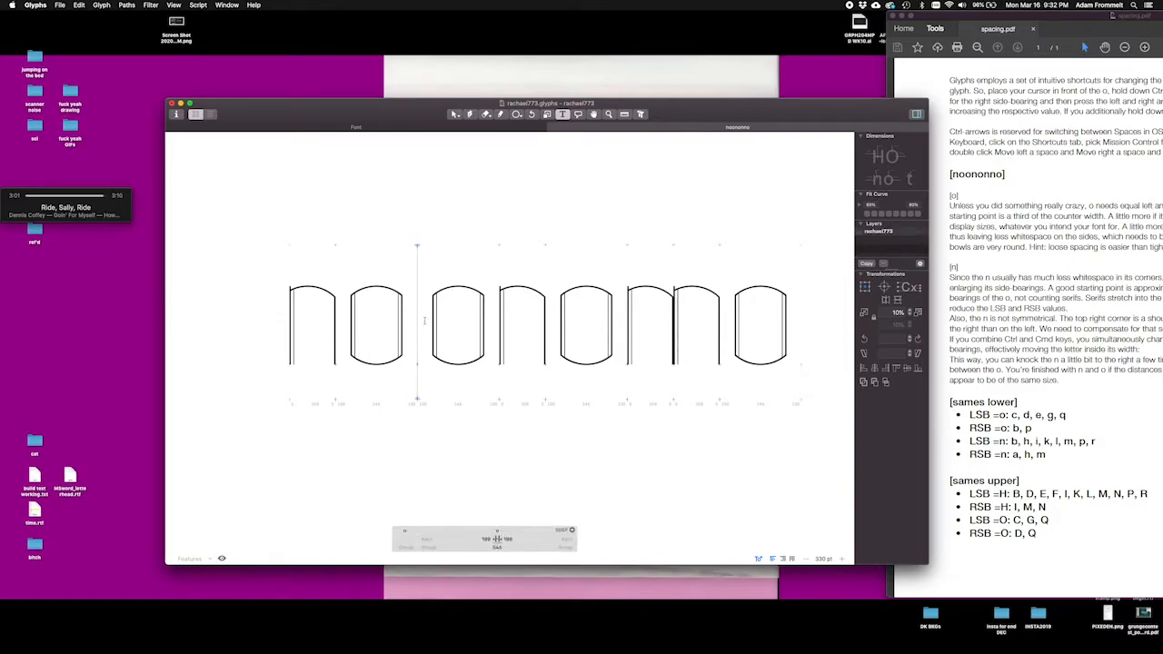
{"action": "key", "text": "super+minus"}
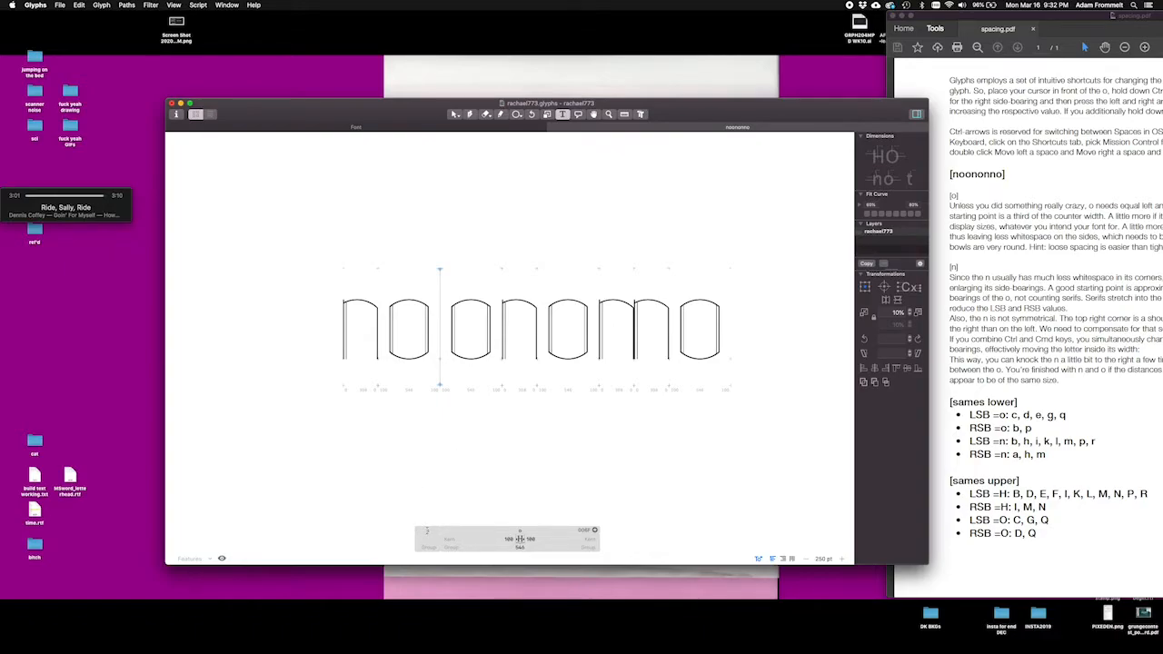
{"action": "left_click", "coordinate": [381, 326]}
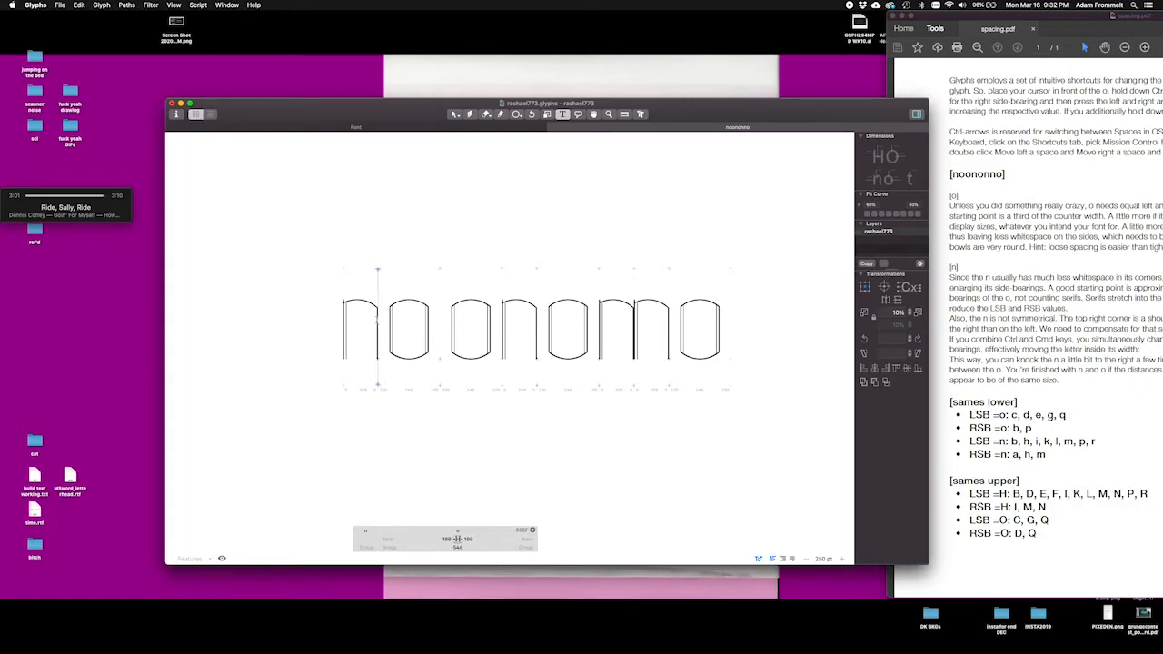
{"action": "left_click", "coordinate": [502, 329]}
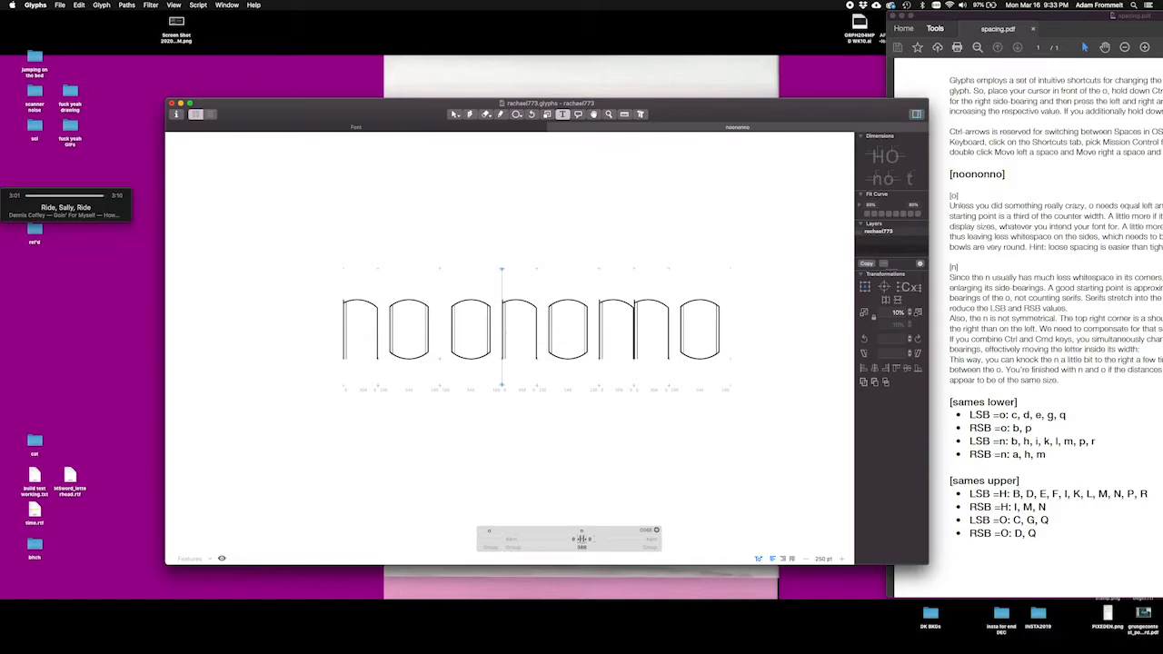
{"action": "left_click", "coordinate": [580, 539]}
{"action": "key", "text": "Tab"}
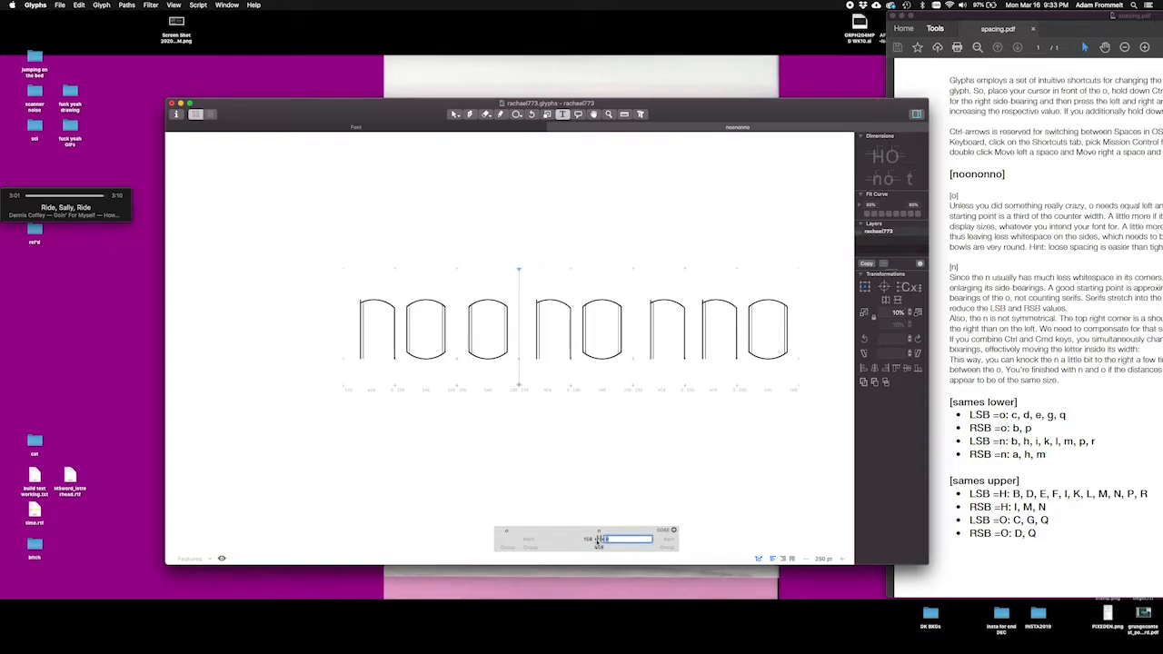
{"action": "type", "text": "950"}
{"action": "key", "text": "Return"}
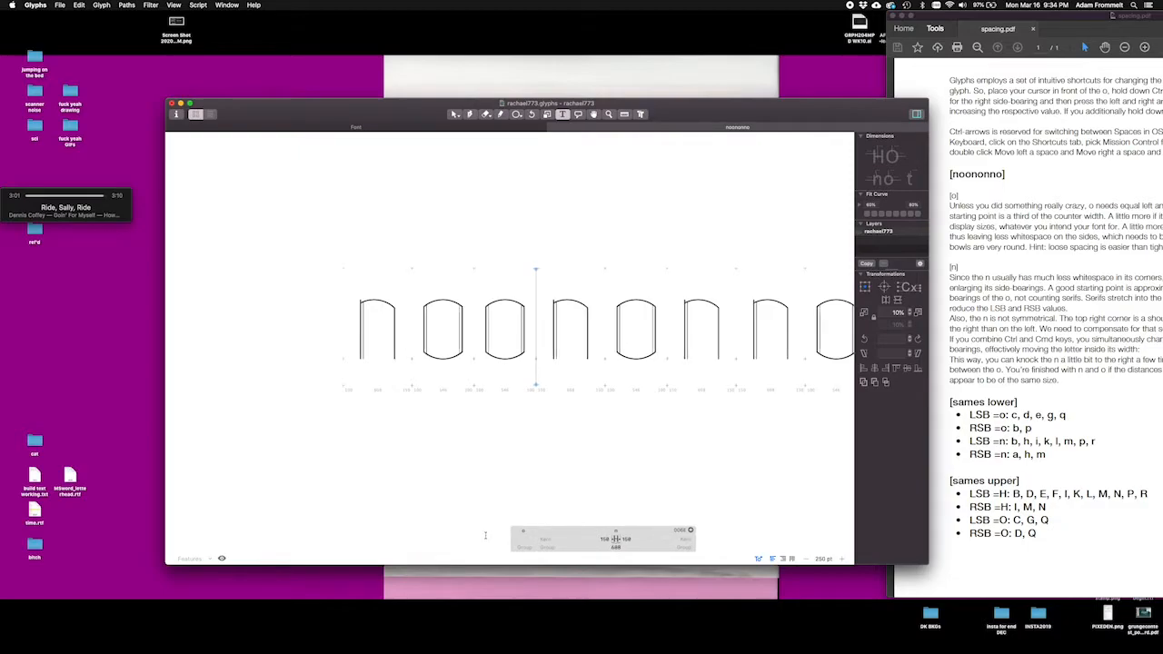
Step: Reduce the left side-bearing of the lowercase n to 50, judging the rhythm of the sample at a smaller size
{"action": "key", "text": "super+minus"}
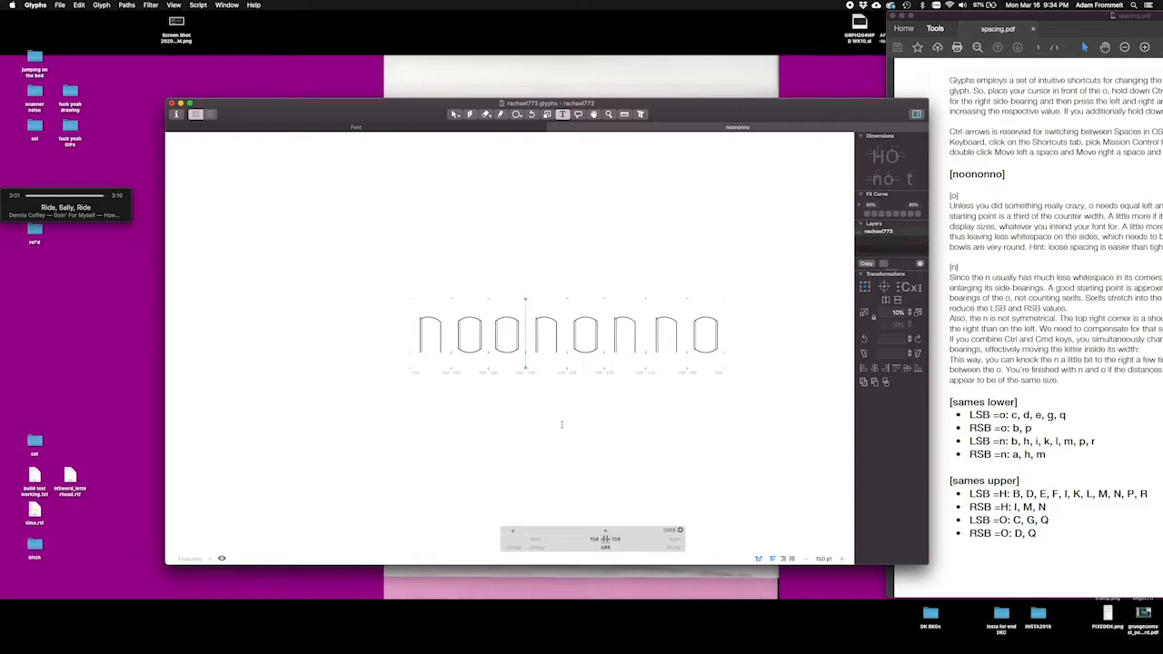
{"action": "key", "text": "ctrl+shift+Left"}
{"action": "key", "text": "ctrl+shift+Left"}
{"action": "key", "text": "ctrl+shift+Left"}
{"action": "key", "text": "ctrl+shift+Left"}
{"action": "key", "text": "ctrl+shift+Left"}
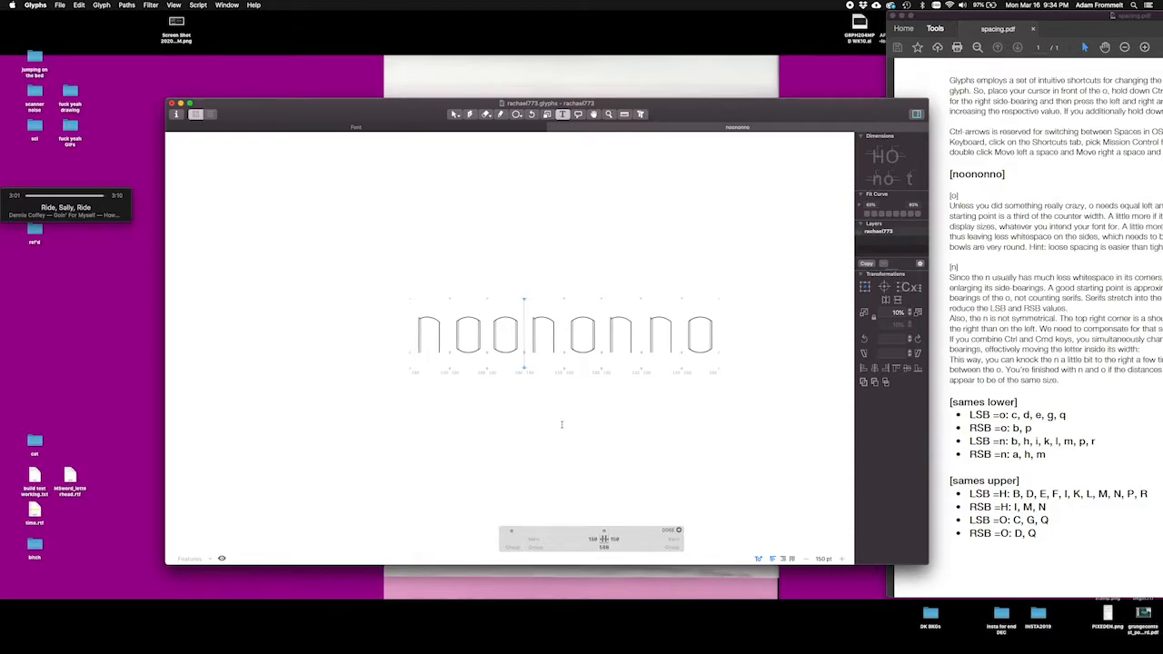
{"action": "key", "text": "ctrl+shift+Left"}
{"action": "key", "text": "ctrl+shift+Left"}
{"action": "key", "text": "ctrl+shift+Left"}
{"action": "key", "text": "ctrl+shift+Left"}
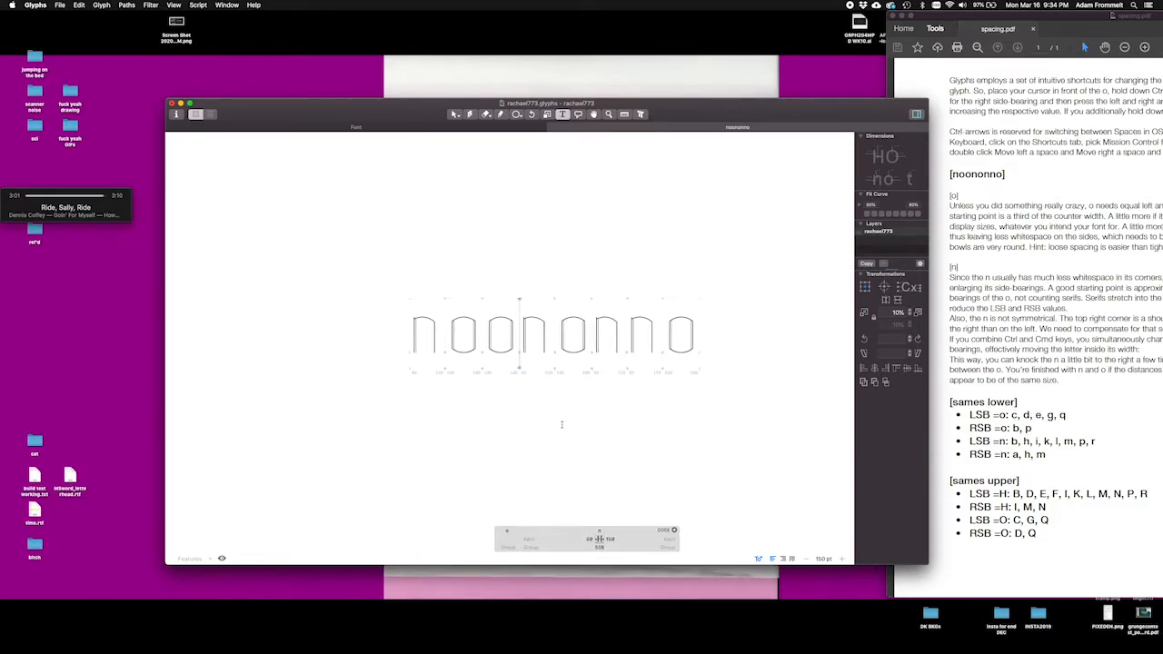
{"action": "key", "text": "ctrl+shift+Left"}
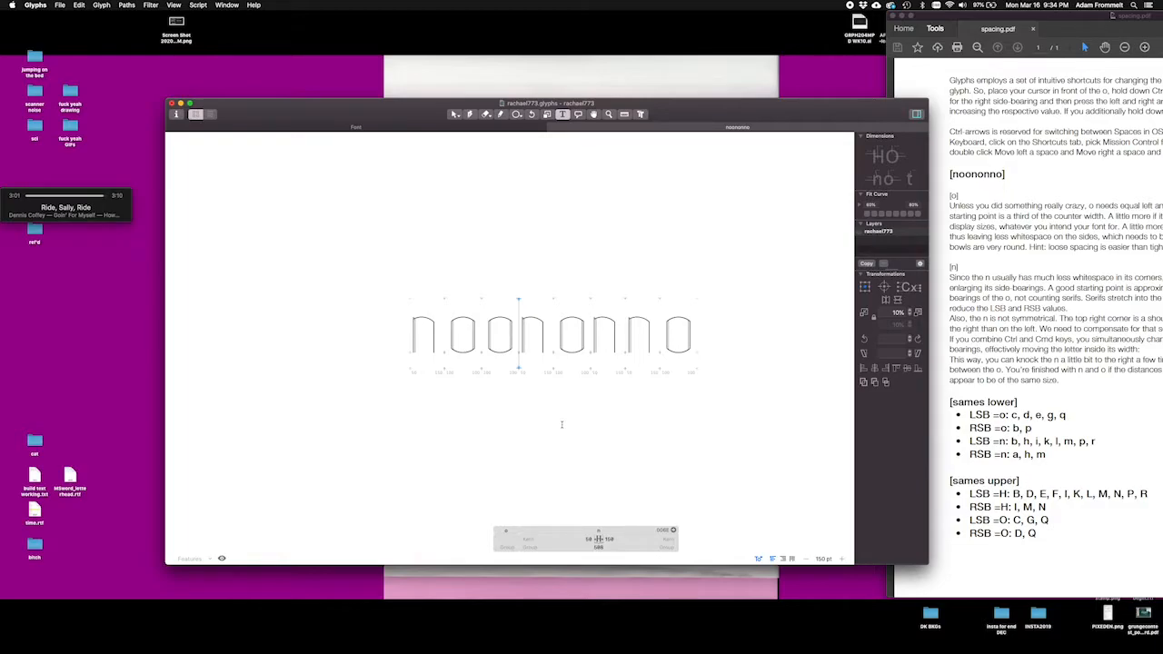
Step: Try small nudges to the right side-bearing of the lowercase n
{"action": "key", "text": "ctrl+super+Right"}
{"action": "key", "text": "ctrl+super+Right"}
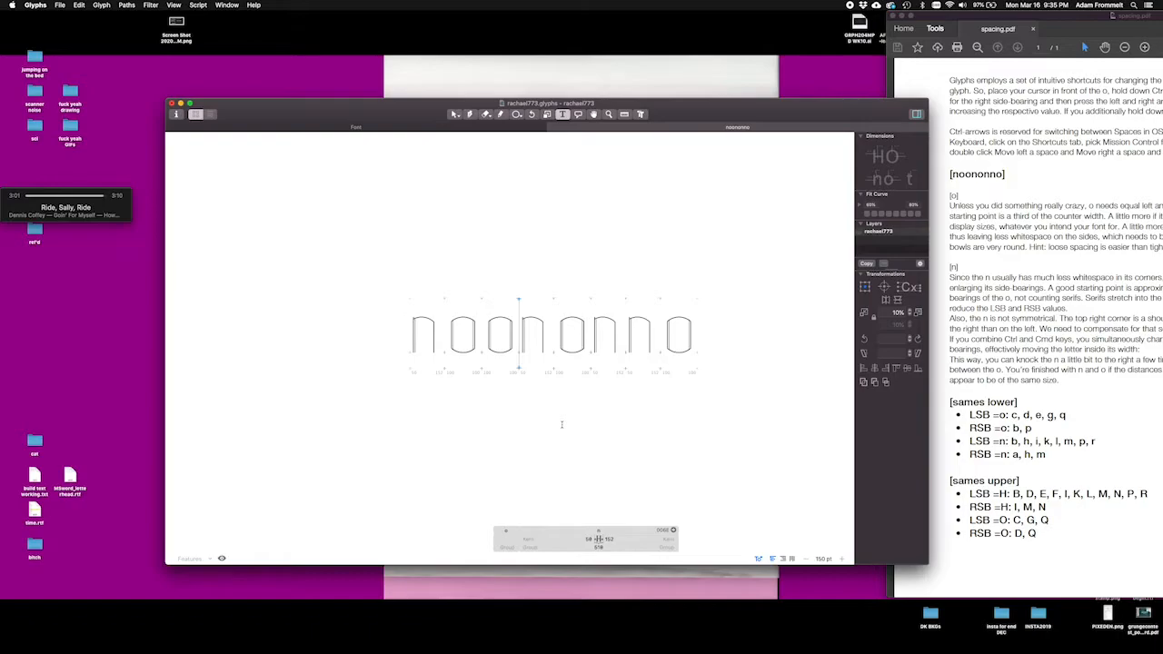
{"action": "key", "text": "ctrl+Right"}
{"action": "key", "text": "ctrl+Right"}
{"action": "key", "text": "ctrl+Right"}
{"action": "key", "text": "ctrl+Right"}
{"action": "key", "text": "ctrl+Right"}
{"action": "key", "text": "ctrl+Right"}
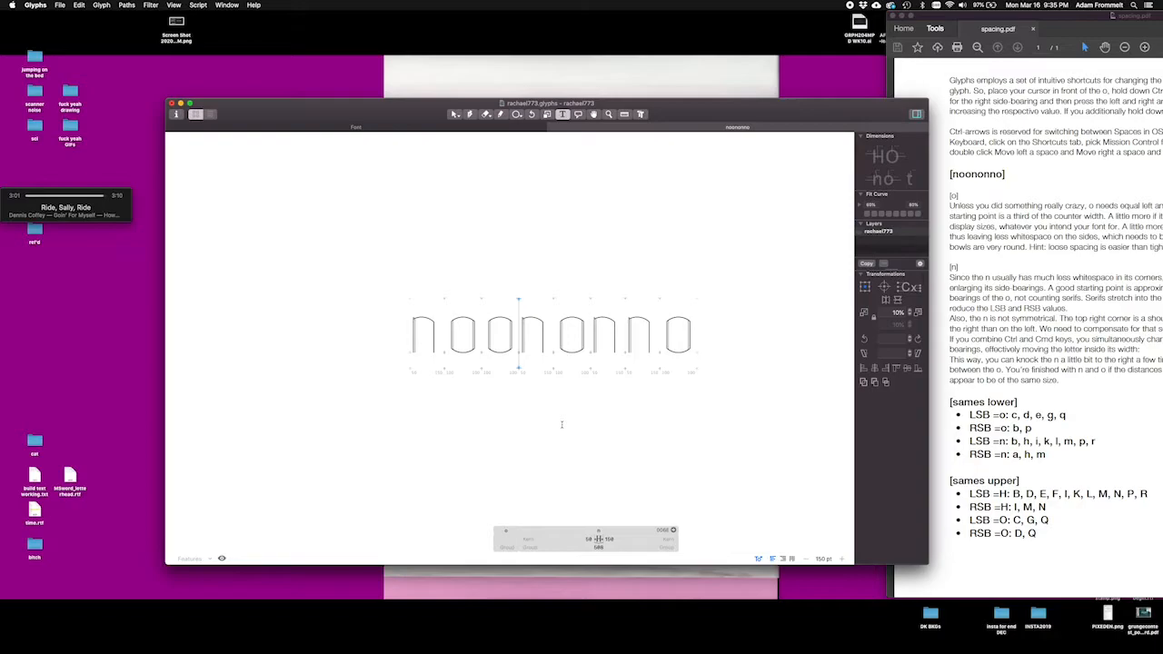
Step: Reduce the right side-bearing of the lowercase n to 40, keeping it tighter than the left side
{"action": "key", "text": "shift+ctrl+Left"}
{"action": "key", "text": "shift+ctrl+Left"}
{"action": "key", "text": "shift+ctrl+Left"}
{"action": "key", "text": "shift+ctrl+Left"}
{"action": "key", "text": "shift+ctrl+Left"}
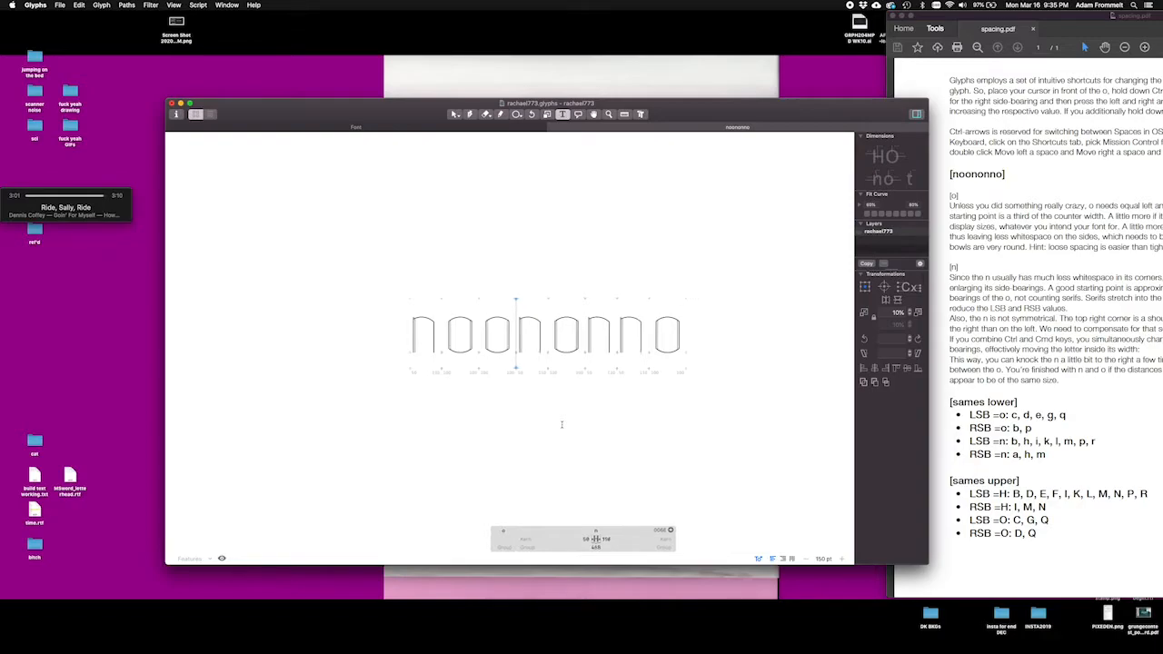
{"action": "key", "text": "shift+ctrl+Left"}
{"action": "key", "text": "shift+ctrl+Left"}
{"action": "key", "text": "shift+ctrl+Left"}
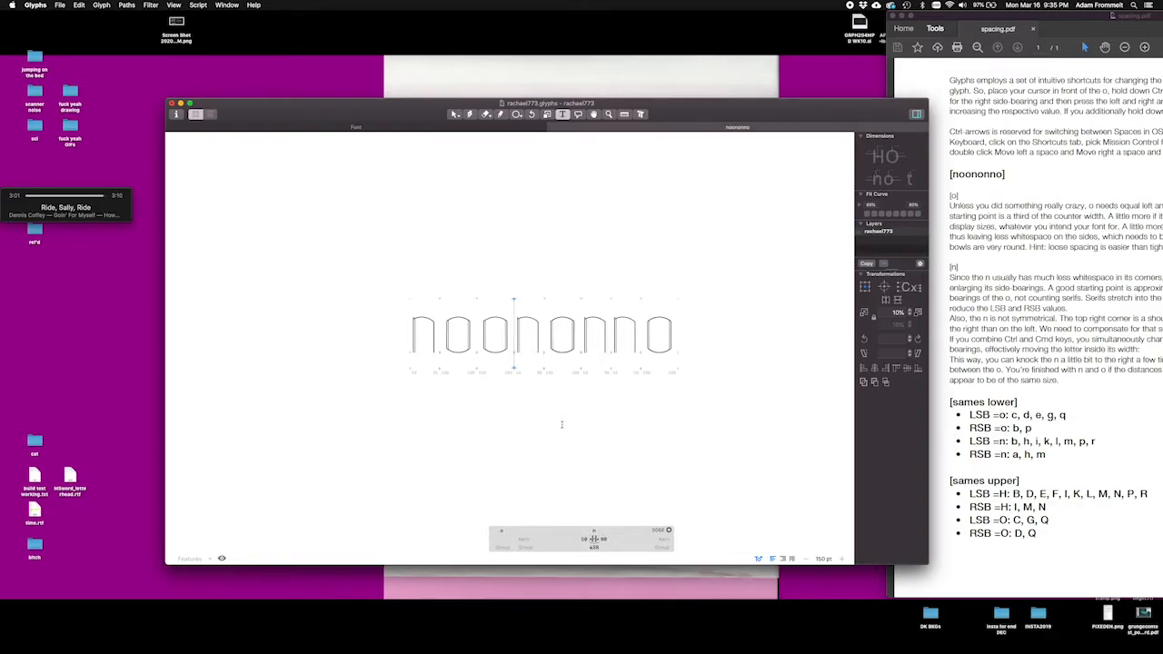
{"action": "key", "text": "shift+ctrl+Left"}
{"action": "key", "text": "shift+ctrl+Left"}
{"action": "key", "text": "shift+ctrl+Left"}
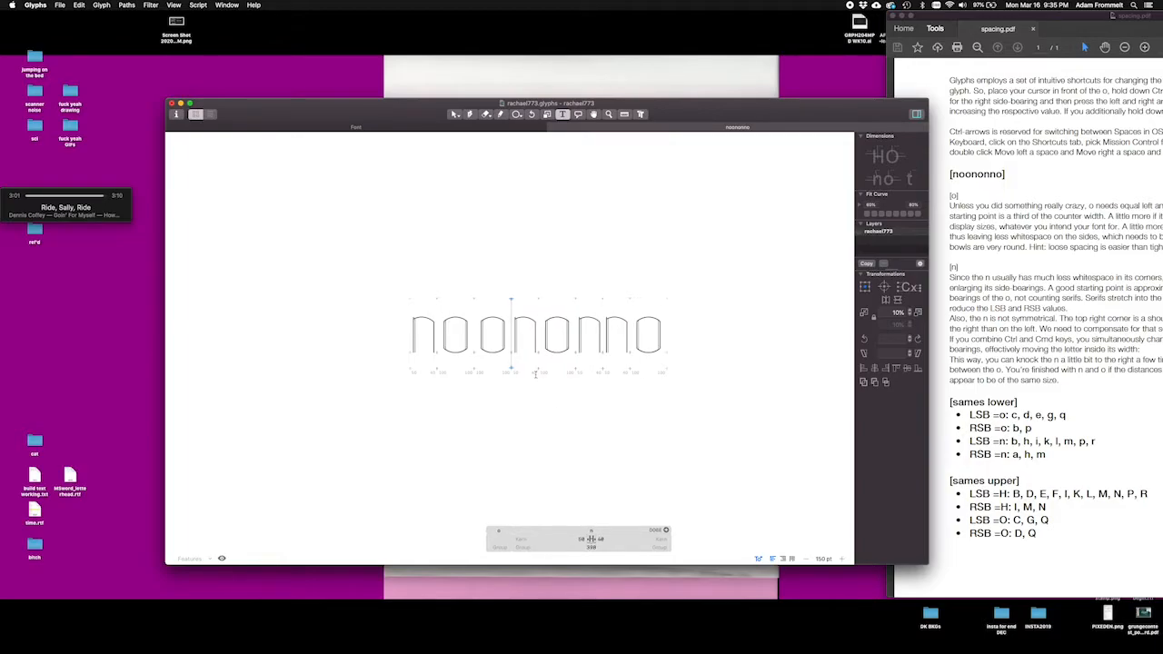
Step: Reduce both side-bearings of the lowercase o to 35, working from the second o in the sample
{"action": "key", "text": "Left"}
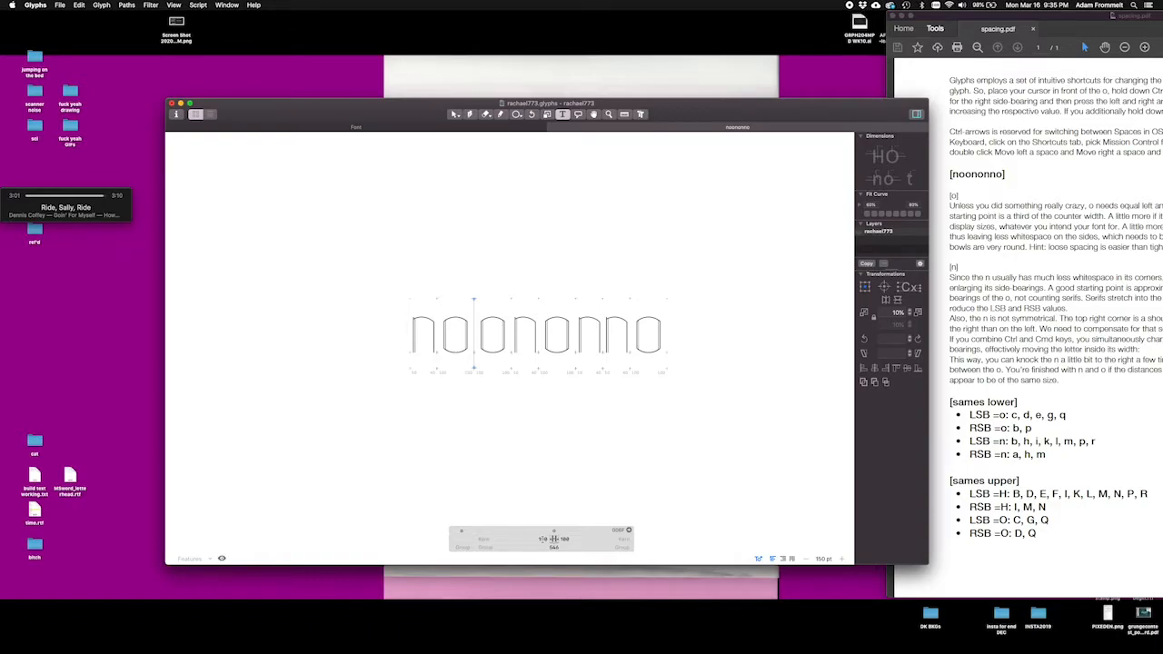
{"action": "key", "text": "ctrl+Left"}
{"action": "key", "text": "ctrl+Left"}
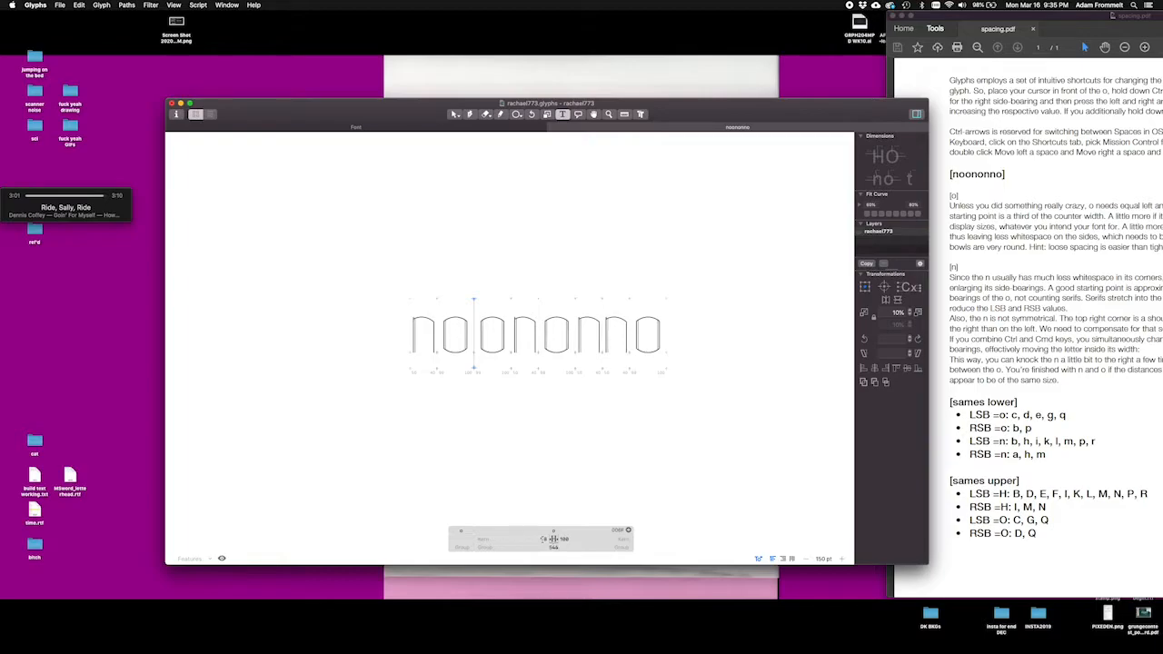
{"action": "key", "text": "ctrl+Left"}
{"action": "key", "text": "ctrl+Left"}
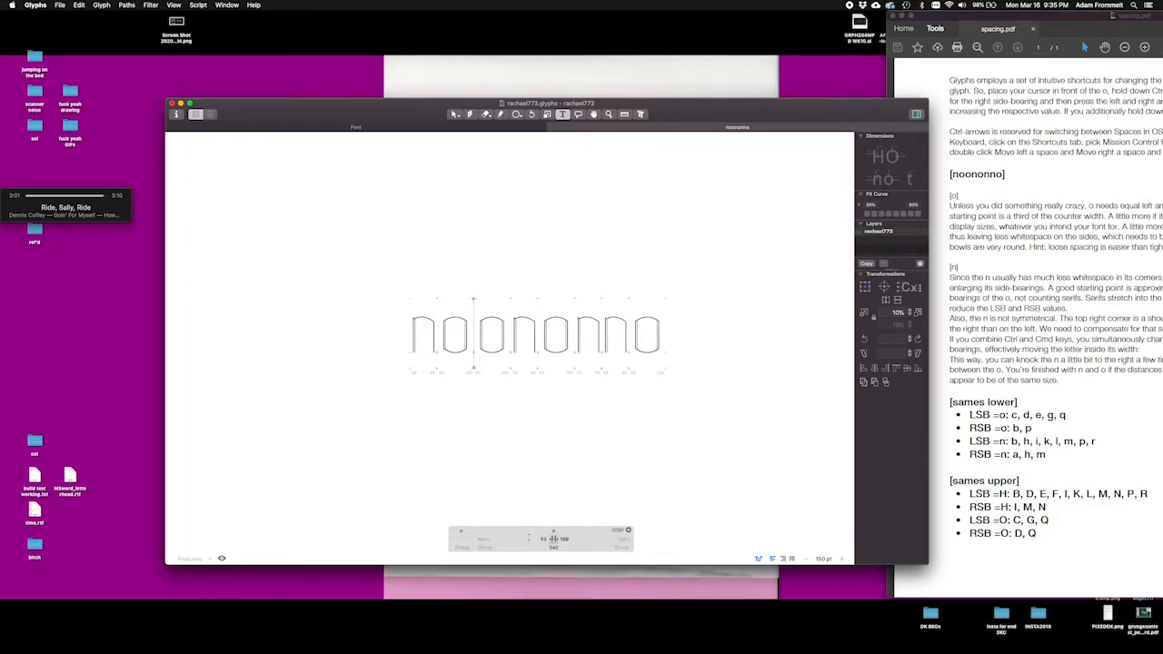
{"action": "key", "text": "ctrl+shift+Left"}
{"action": "key", "text": "ctrl+shift+Left"}
{"action": "key", "text": "ctrl+shift+Left"}
{"action": "key", "text": "ctrl+shift+Left"}
{"action": "key", "text": "ctrl+shift+Left"}
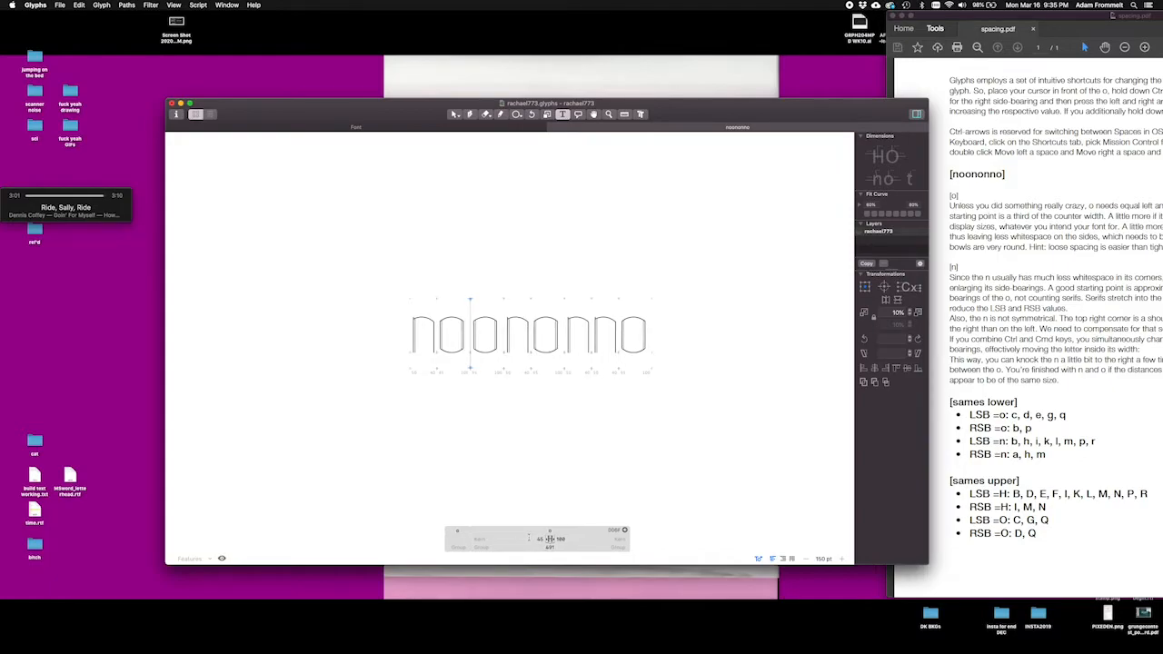
{"action": "key", "text": "ctrl+shift+Left"}
{"action": "key", "text": "Right"}
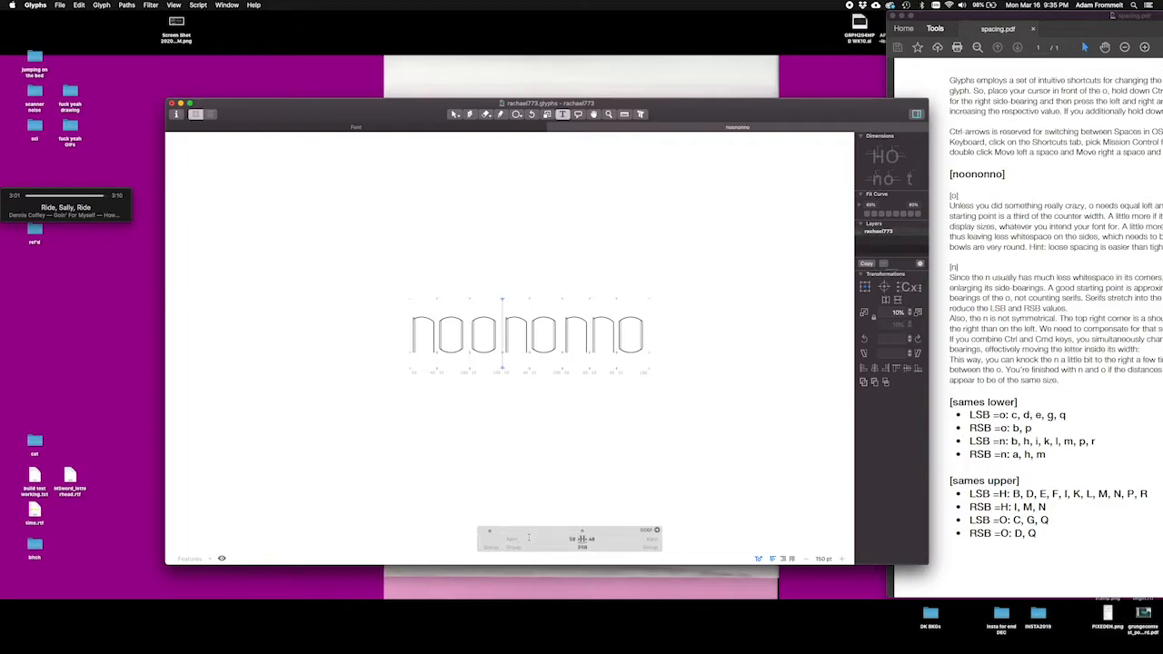
{"action": "key", "text": "Left"}
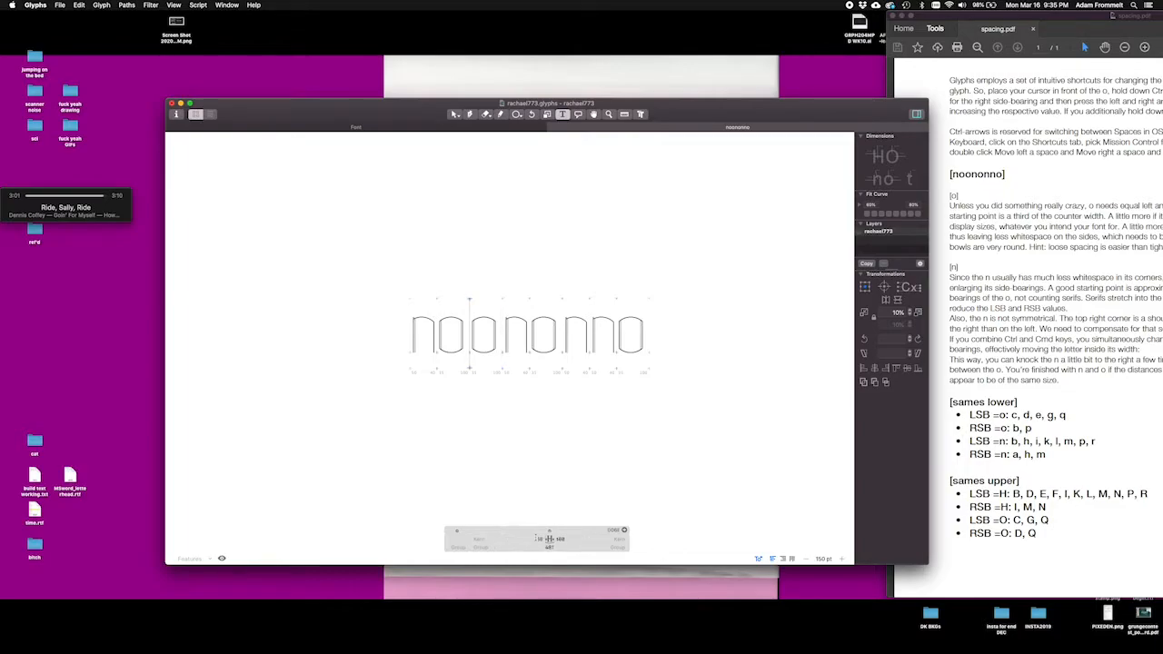
{"action": "left_click", "coordinate": [573, 538]}
{"action": "key", "text": "Return"}
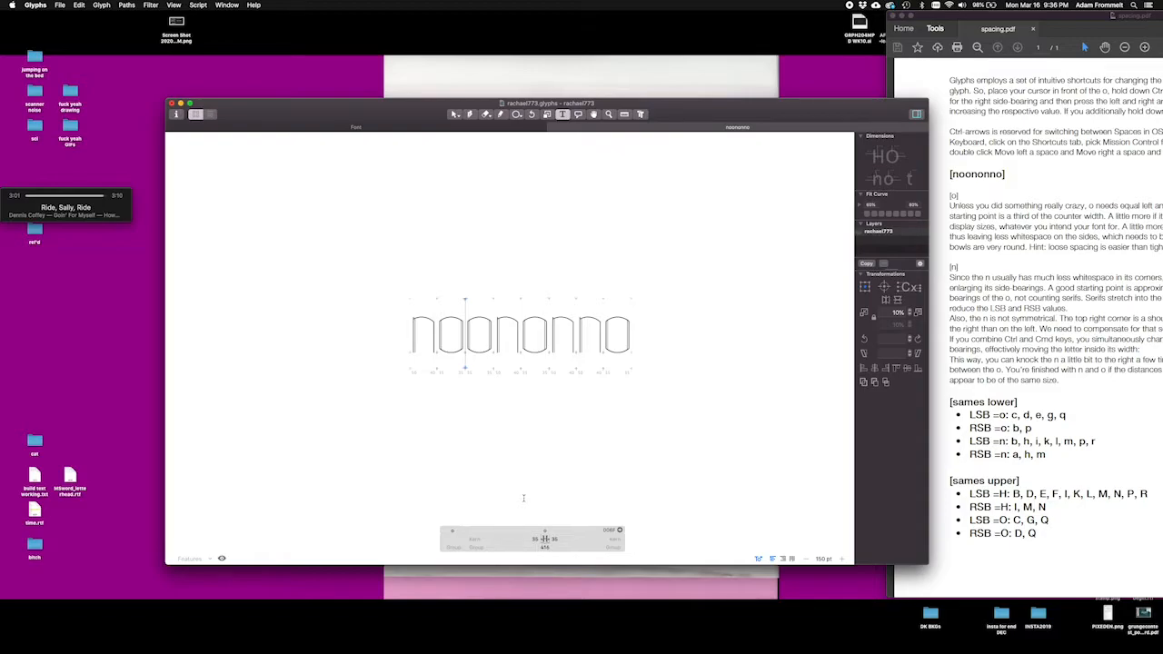
Step: Increase both side-bearings of the lowercase o to 45 to balance them with the n spacing
{"action": "key", "text": "ctrl+super+shift+Right"}
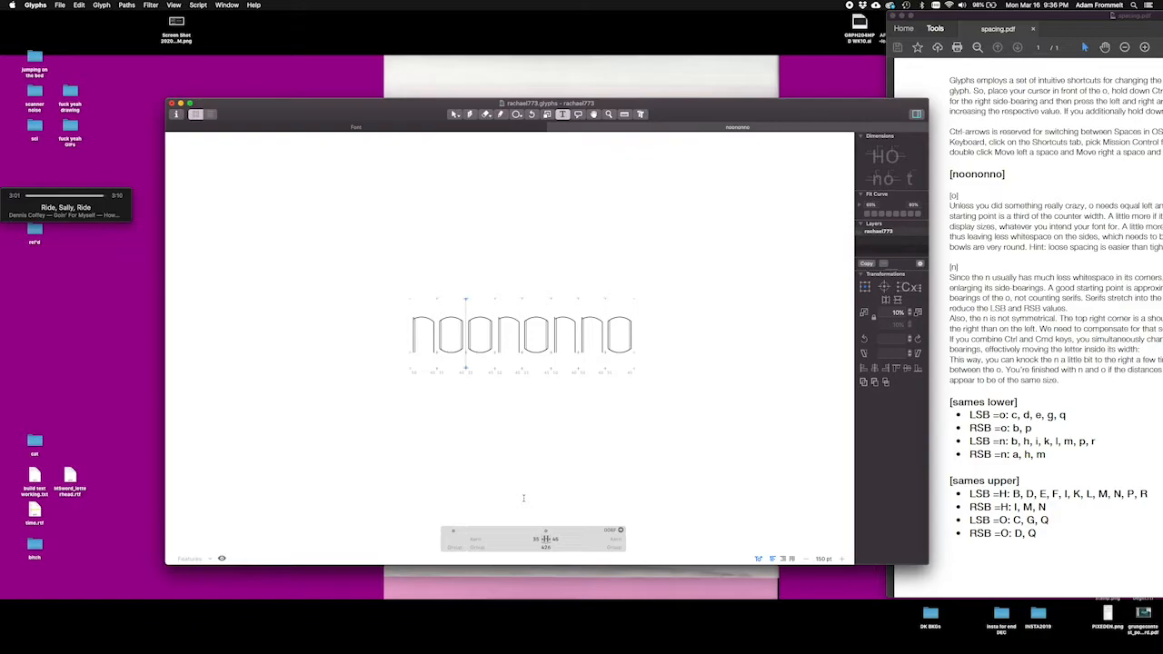
{"action": "key", "text": "ctrl+super+shift+Left"}
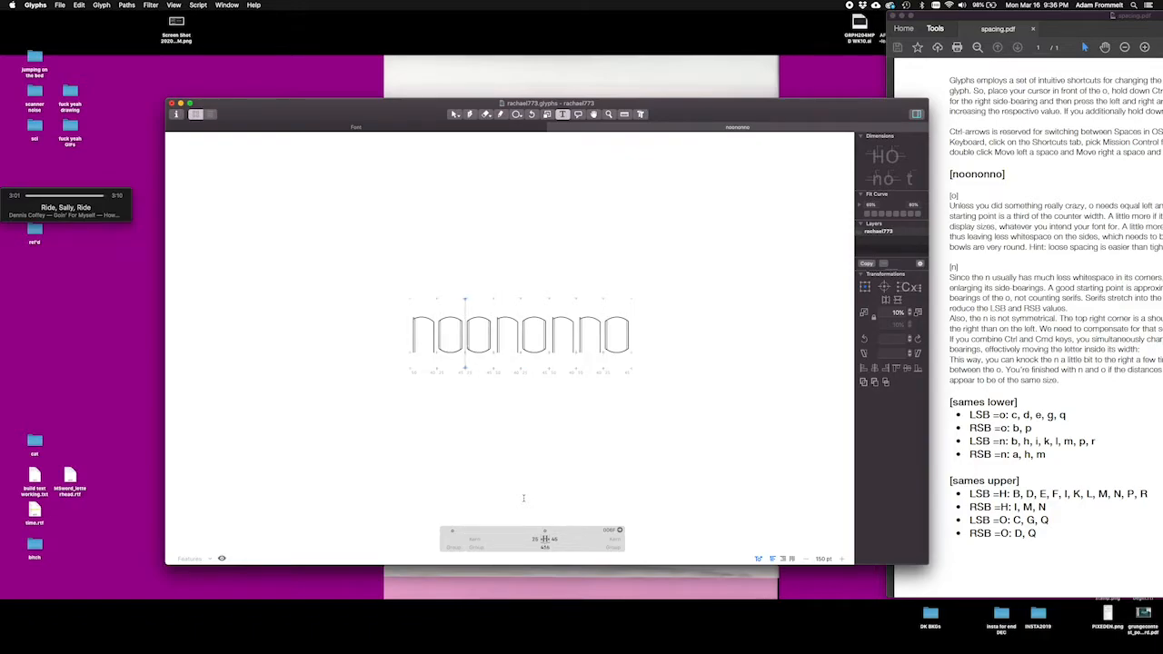
{"action": "key", "text": "ctrl+super+shift+Right"}
{"action": "key", "text": "ctrl+super+shift+Right"}
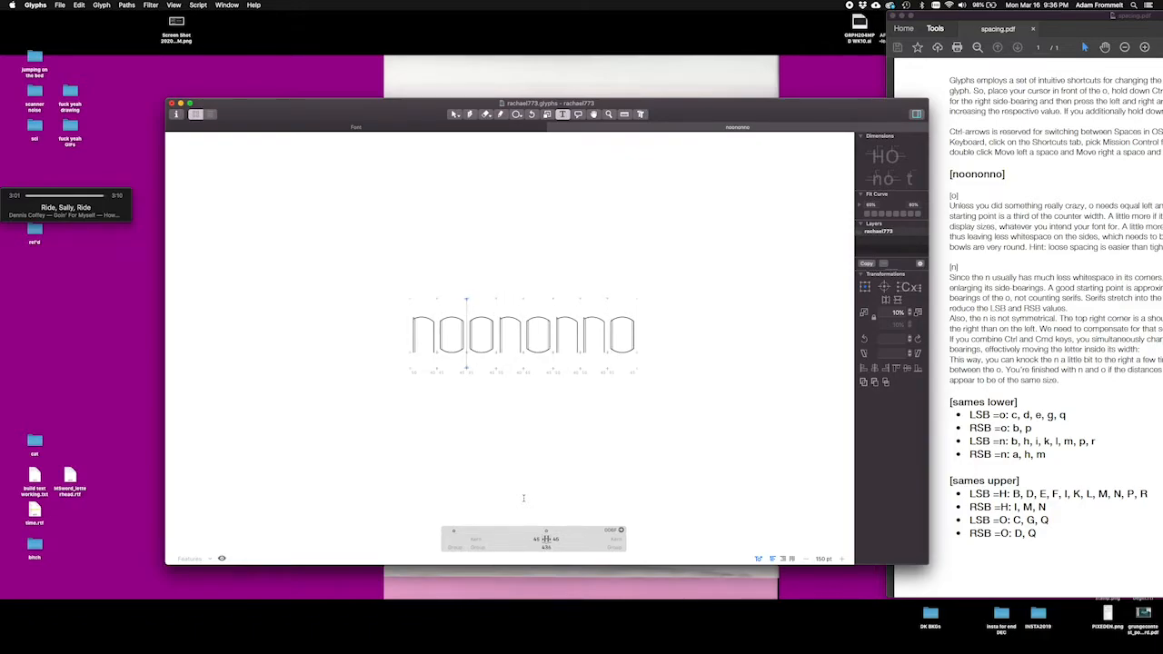
Step: Try slightly larger side-bearings on the first lowercase n in the sample
{"action": "key", "text": "Left"}
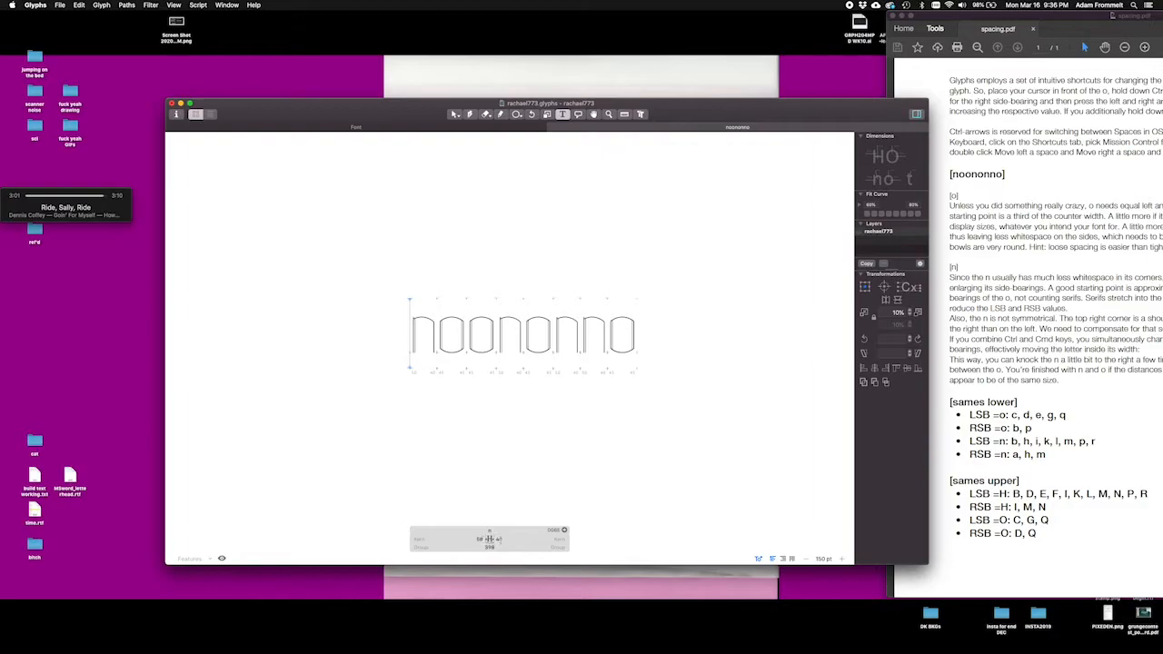
{"action": "left_click", "coordinate": [492, 539]}
{"action": "left_click", "coordinate": [518, 531]}
{"action": "left_click", "coordinate": [520, 541]}
{"action": "left_click", "coordinate": [464, 549]}
{"action": "key", "text": "ctrl+super+Right"}
{"action": "key", "text": "ctrl+super+Right"}
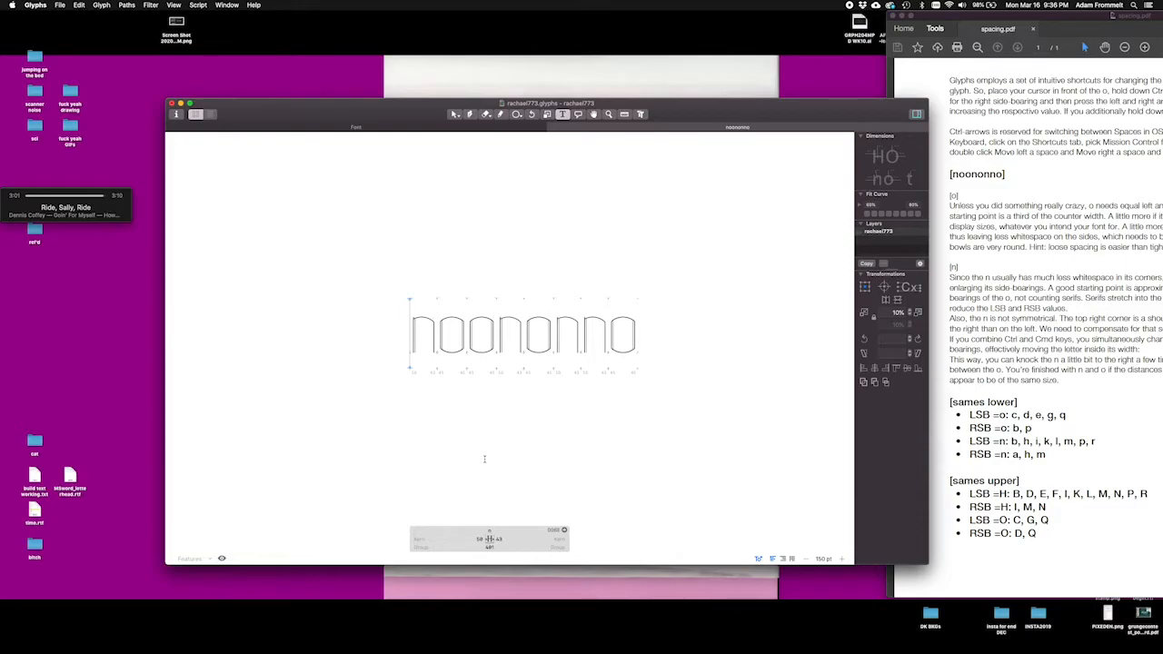
Step: Adjust the lowercase n to a left side-bearing of 45 and a right side-bearing of 40
{"action": "key", "text": "ctrl+alt+Right"}
{"action": "key", "text": "ctrl+alt+Right"}
{"action": "key", "text": "ctrl+alt+Right"}
{"action": "key", "text": "ctrl+alt+Right"}
{"action": "key", "text": "ctrl+alt+Right"}
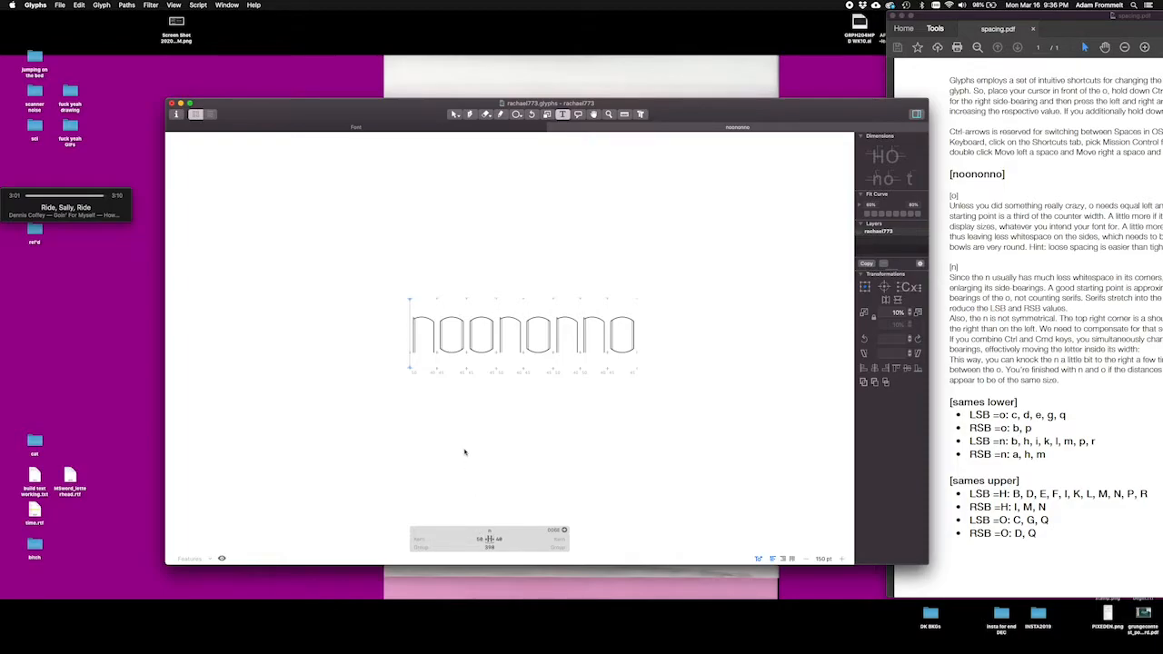
{"action": "key", "text": "ctrl+alt+Left"}
{"action": "key", "text": "ctrl+alt+Left"}
{"action": "key", "text": "ctrl+alt+Left"}
{"action": "key", "text": "ctrl+alt+Left"}
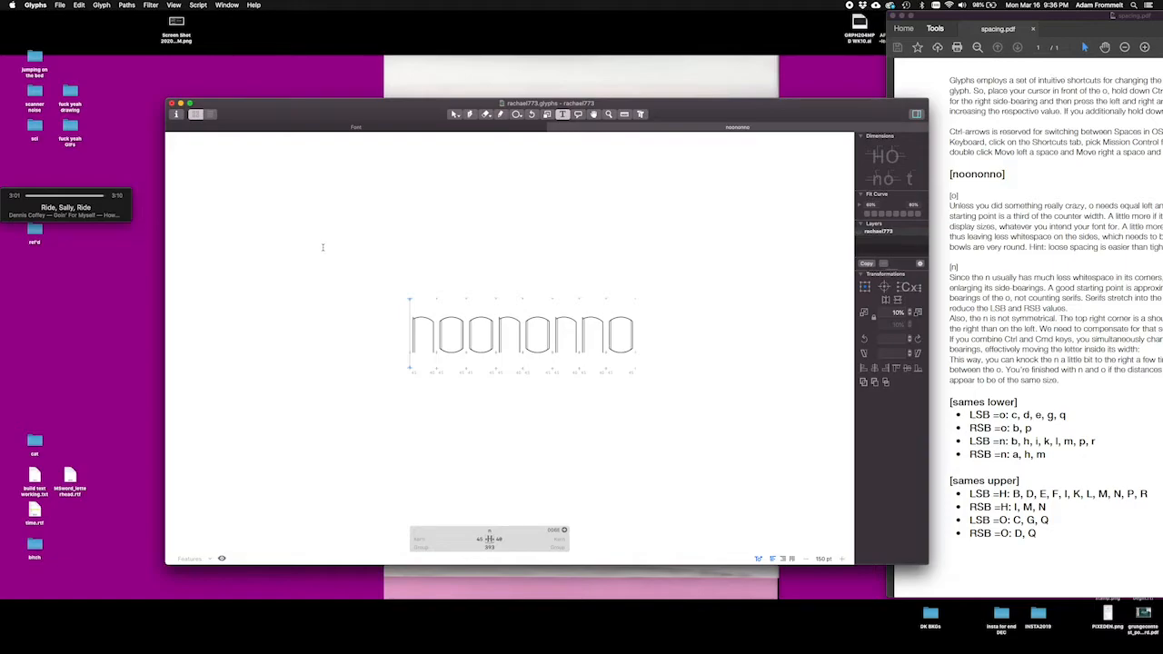
Step: Examine the spacing rhythm between the n and o letters in noononno at large and small sizes
{"action": "scroll", "coordinate": [323, 247], "scroll_direction": "up", "scroll_amount": 10}
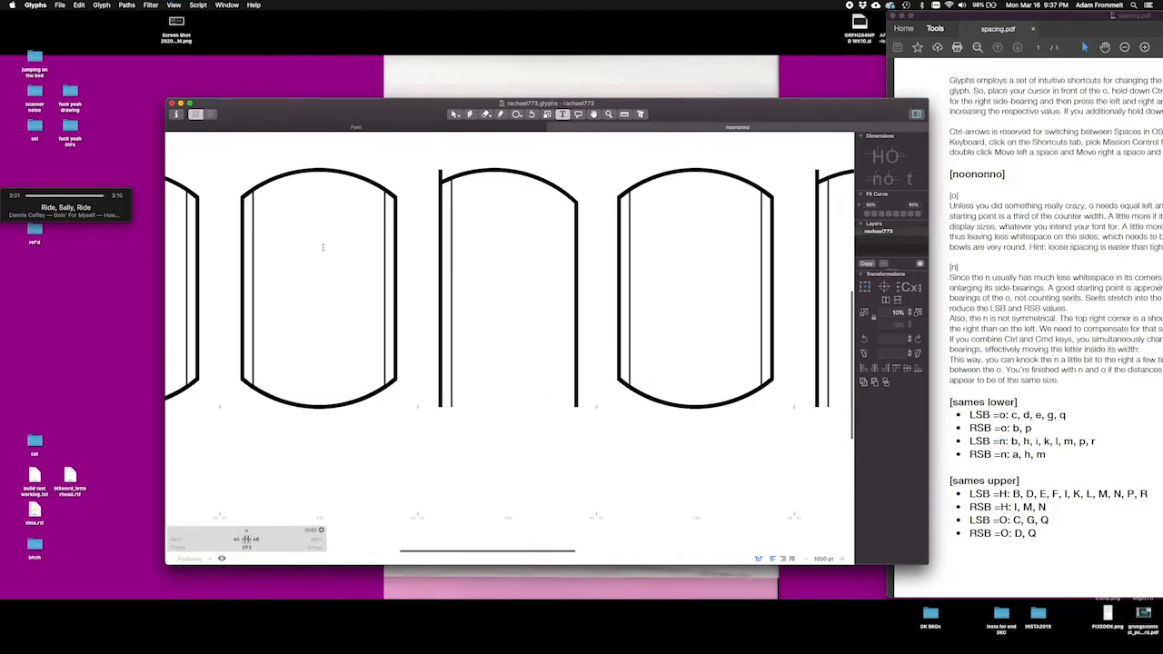
{"action": "scroll", "coordinate": [323, 248], "scroll_direction": "down", "scroll_amount": 5}
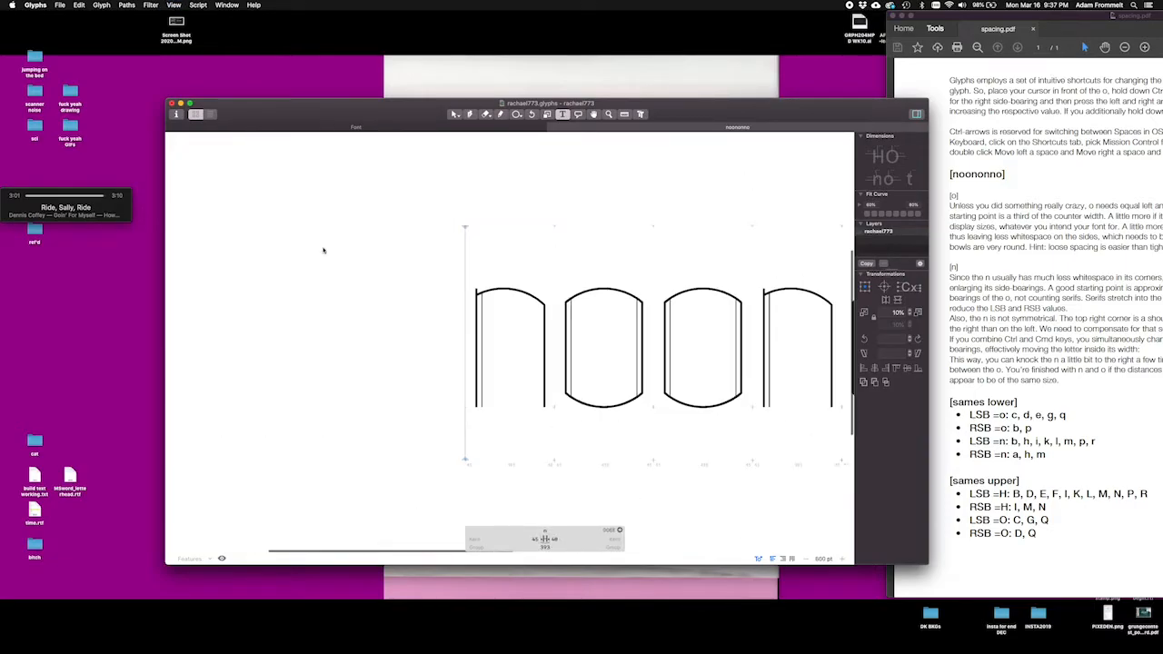
{"action": "scroll", "coordinate": [322, 249], "scroll_direction": "down", "scroll_amount": 6}
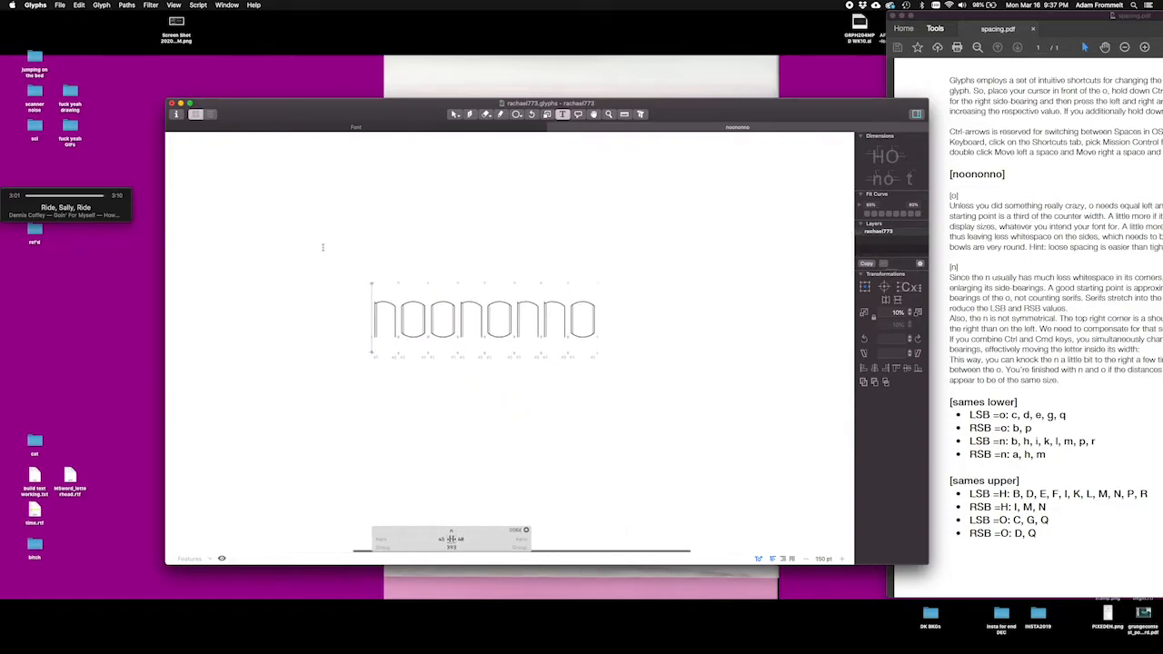
{"action": "left_click", "coordinate": [454, 113]}
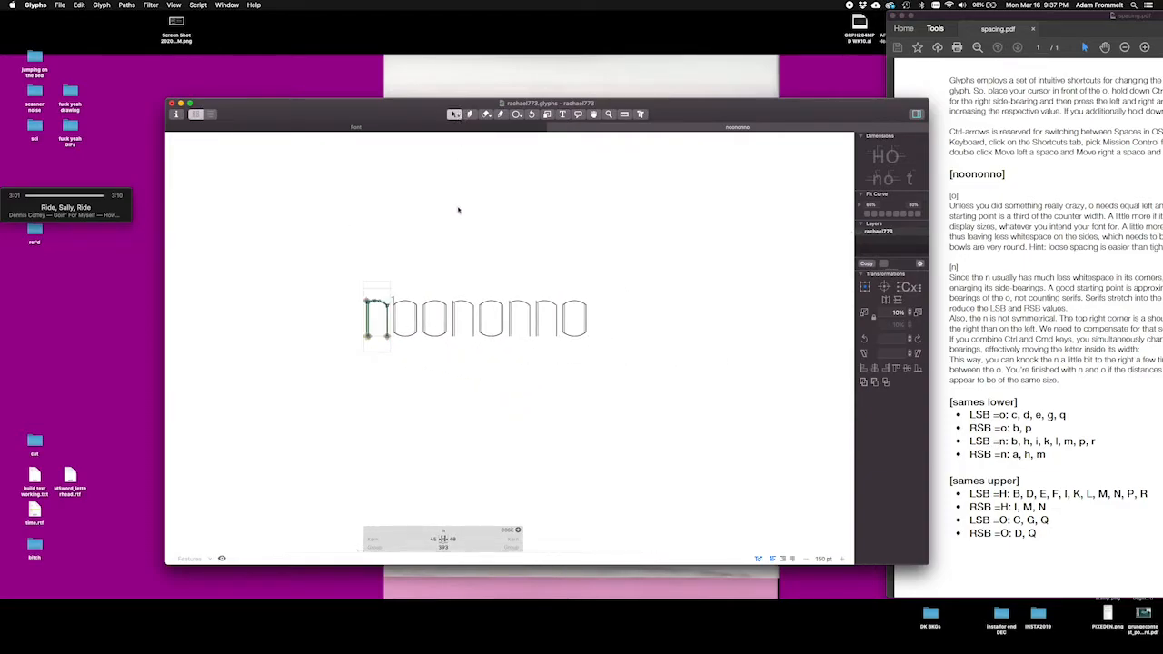
{"action": "left_click", "coordinate": [562, 113]}
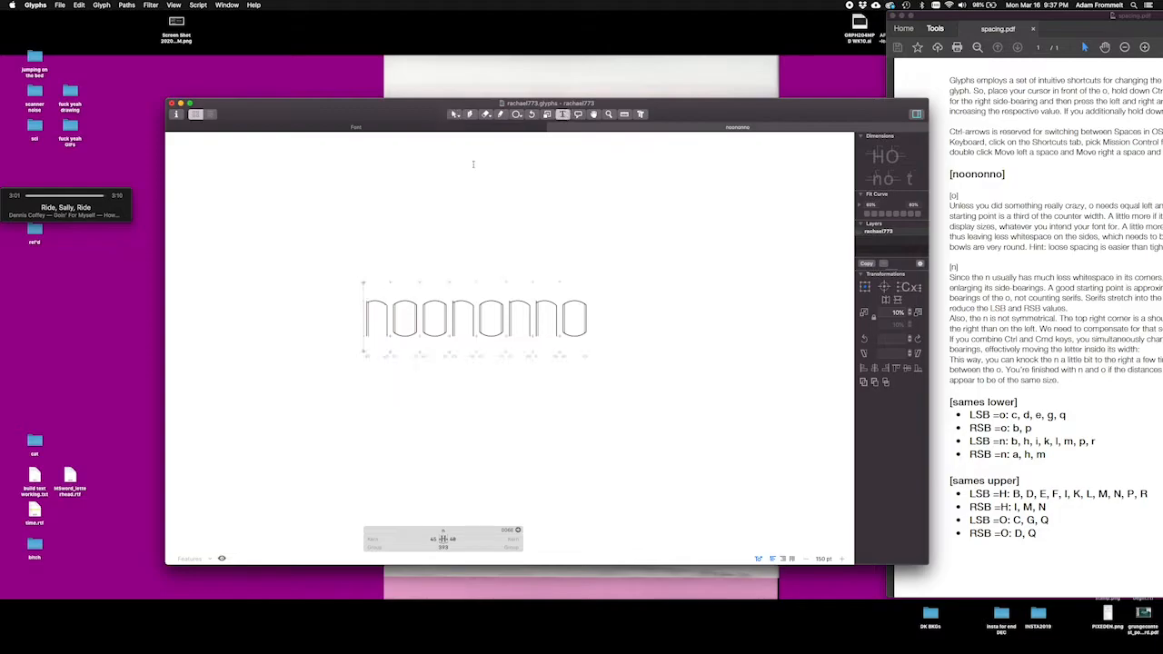
{"action": "scroll", "coordinate": [417, 213], "scroll_direction": "up", "scroll_amount": 6}
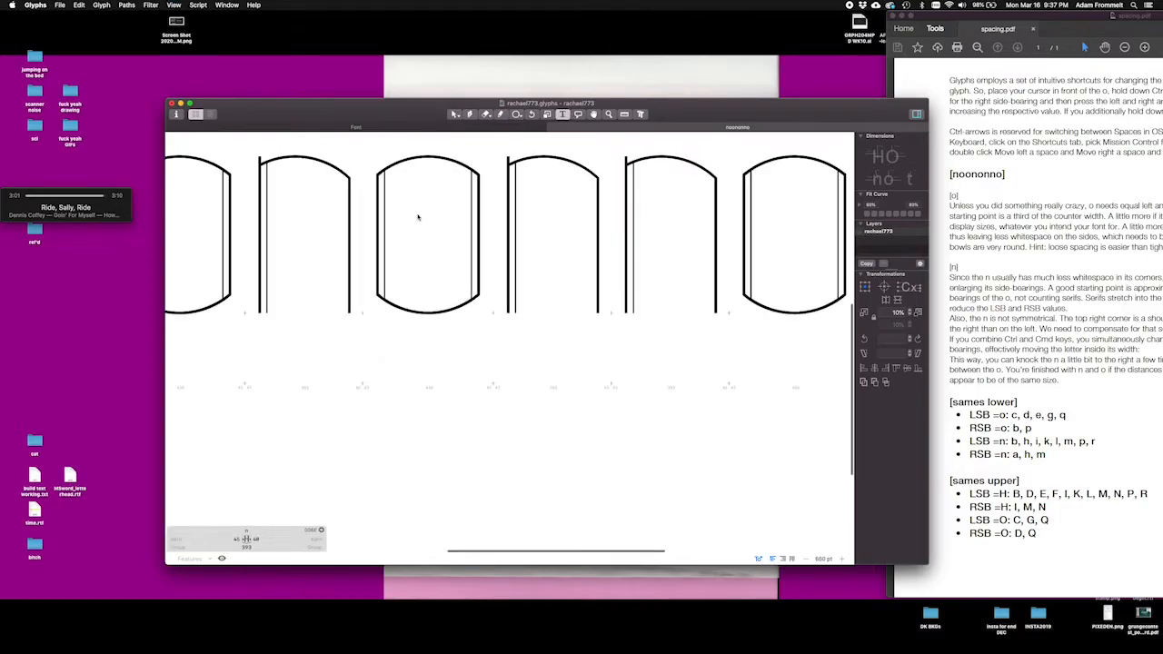
{"action": "scroll", "coordinate": [417, 214], "scroll_direction": "up", "scroll_amount": 5}
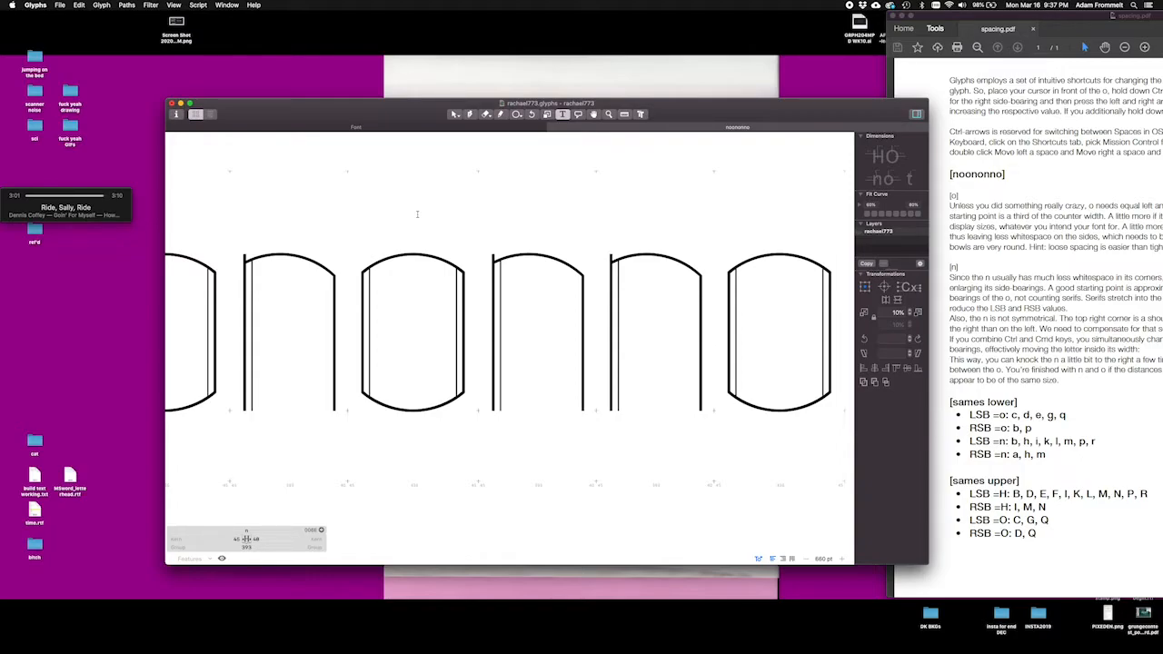
{"action": "key", "text": "super+minus"}
{"action": "key", "text": "super+minus"}
{"action": "key", "text": "super+minus"}
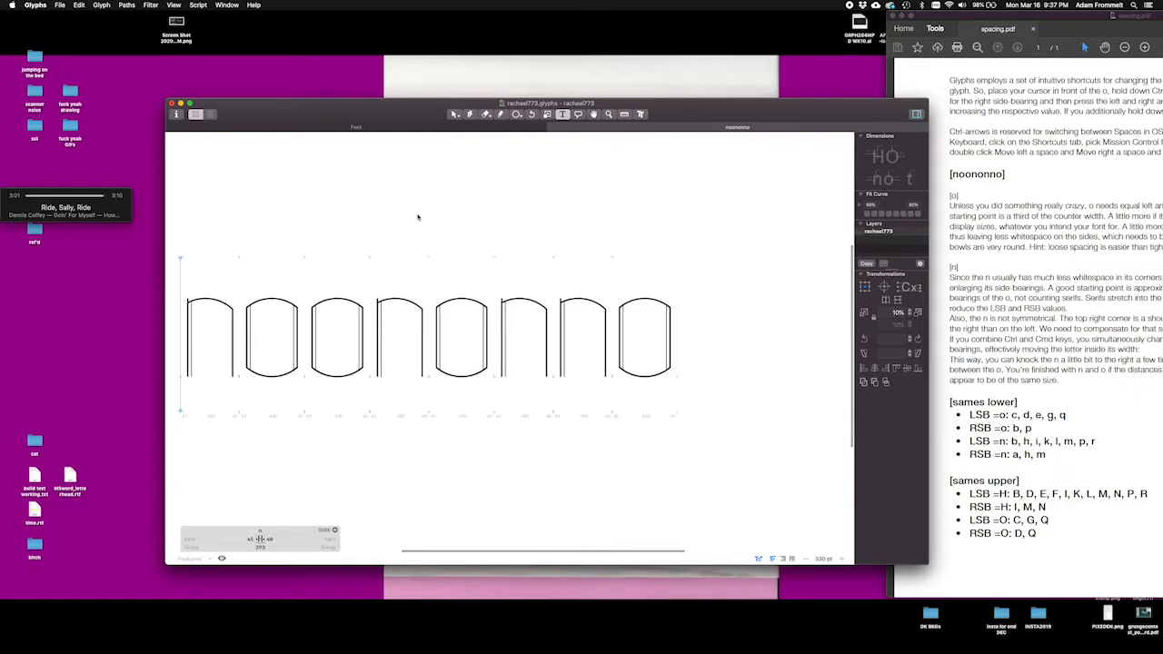
{"action": "key", "text": "super+minus"}
{"action": "key", "text": "super+minus"}
{"action": "key", "text": "super+minus"}
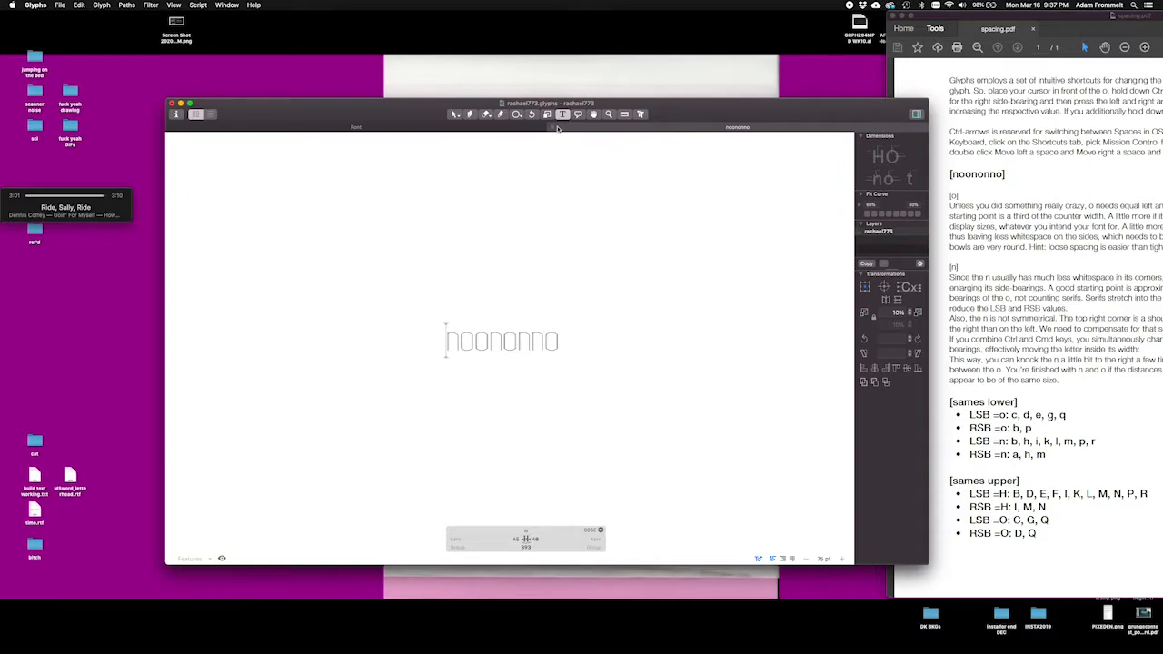
Step: Show the font's lowercase glyphs as a list and link the left side-bearing of b to n
{"action": "left_click", "coordinate": [436, 128]}
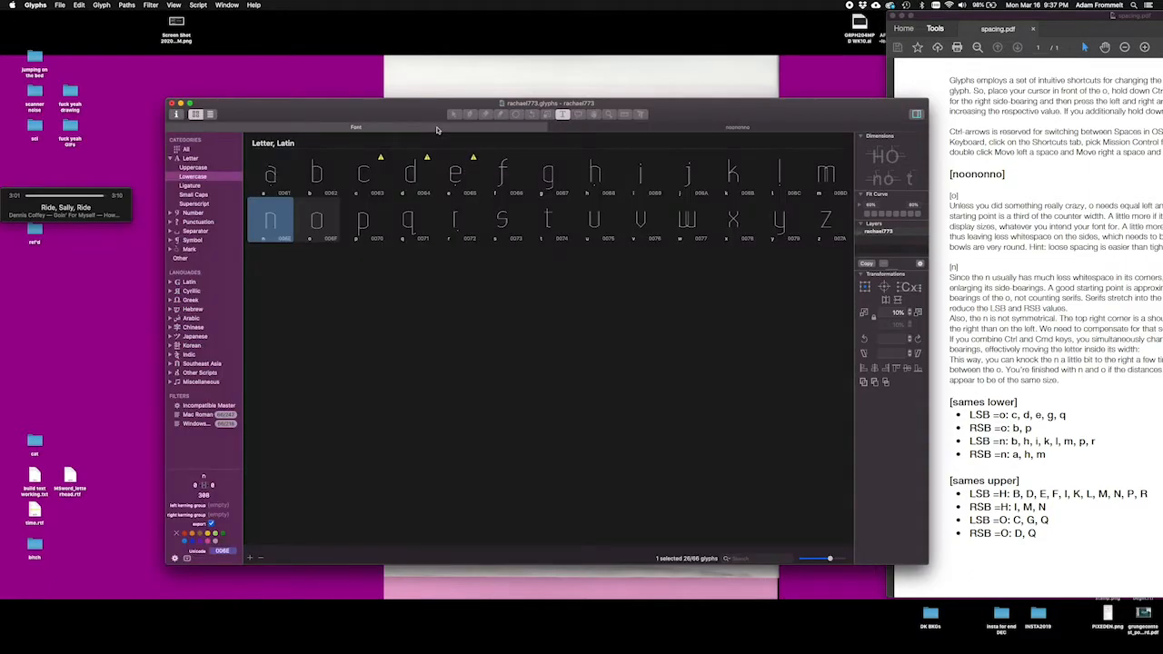
{"action": "left_click", "coordinate": [210, 114]}
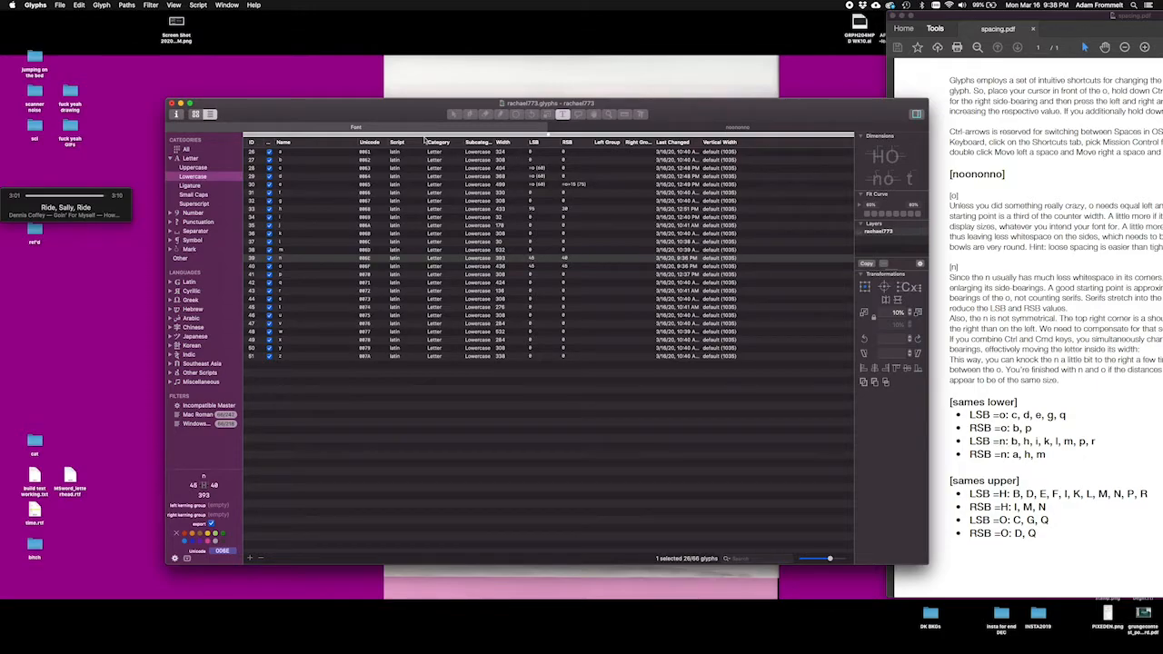
{"action": "left_click", "coordinate": [531, 160]}
{"action": "double_click", "coordinate": [531, 160]}
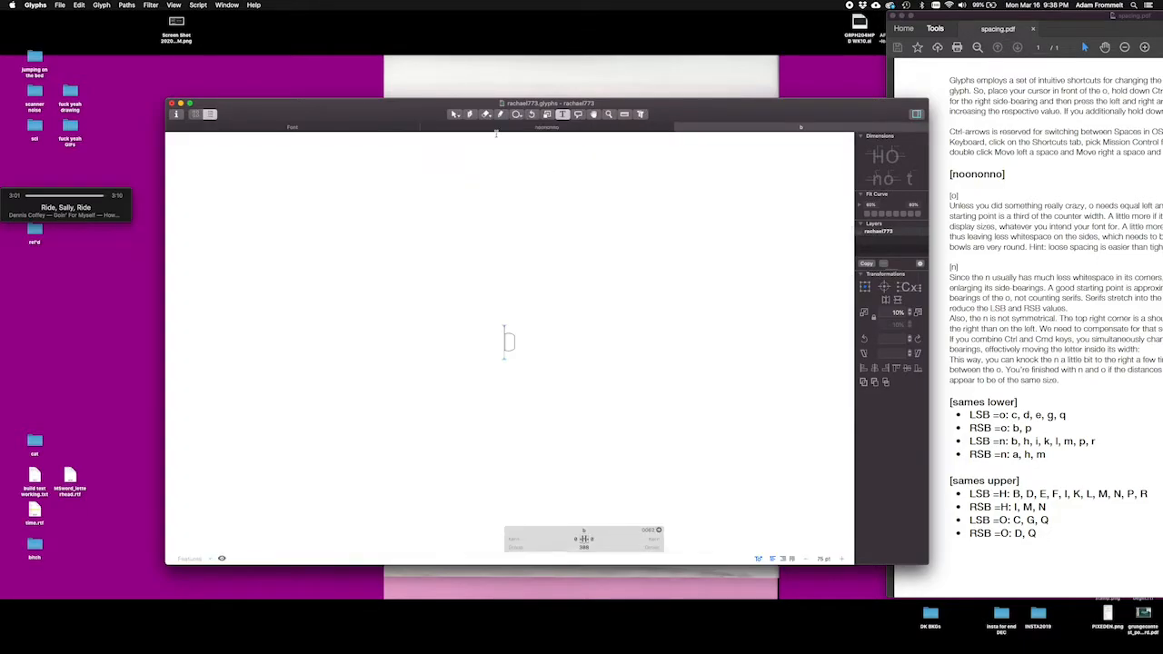
{"action": "left_click", "coordinate": [680, 129]}
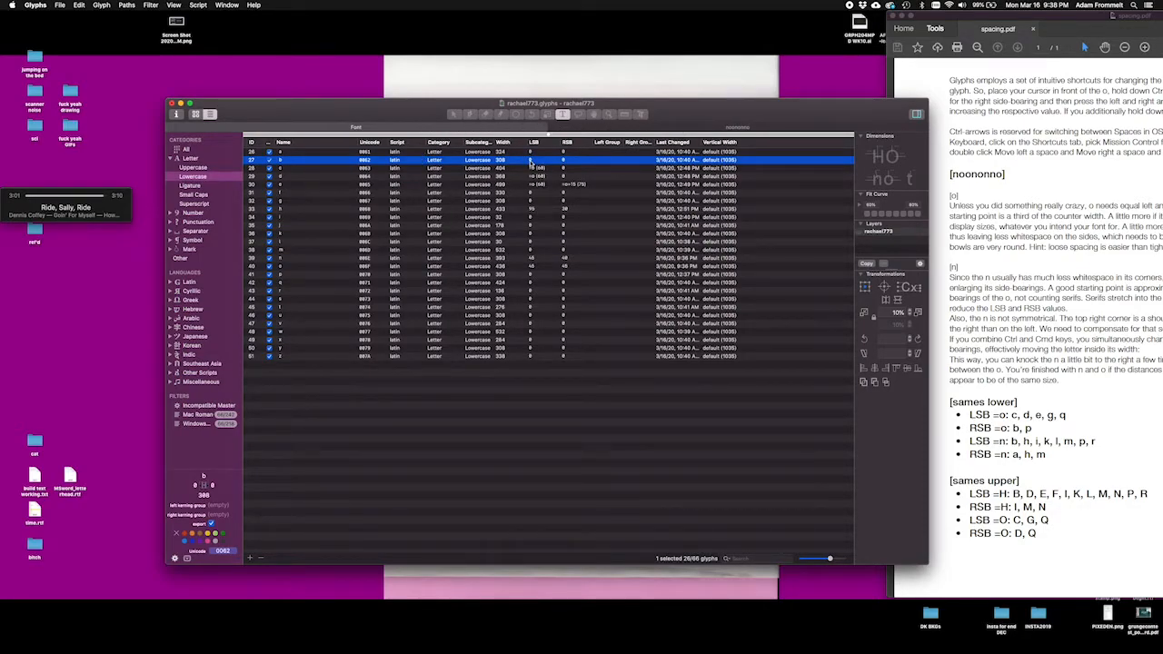
{"action": "double_click", "coordinate": [531, 161]}
{"action": "type", "text": "=n"}
{"action": "key", "text": "Return"}
Step: Set the right side-bearing of b to the formula =o+10
{"action": "double_click", "coordinate": [563, 160]}
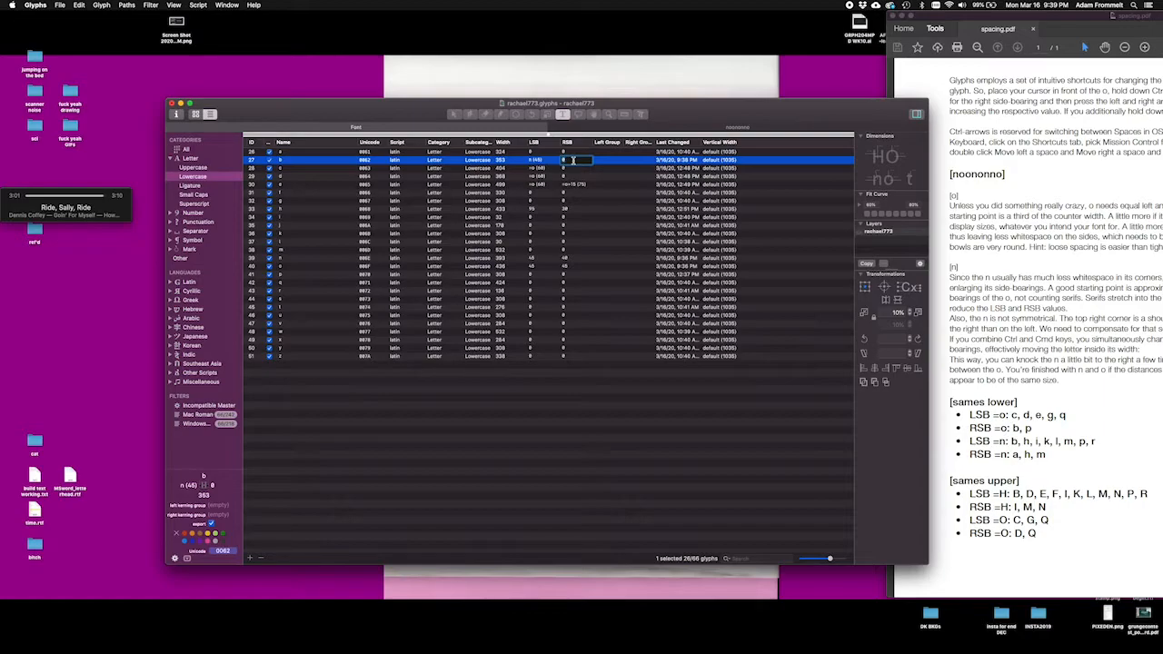
{"action": "type", "text": "o"}
{"action": "type", "text": "o"}
{"action": "type", "text": "+10"}
{"action": "key", "text": "Return"}
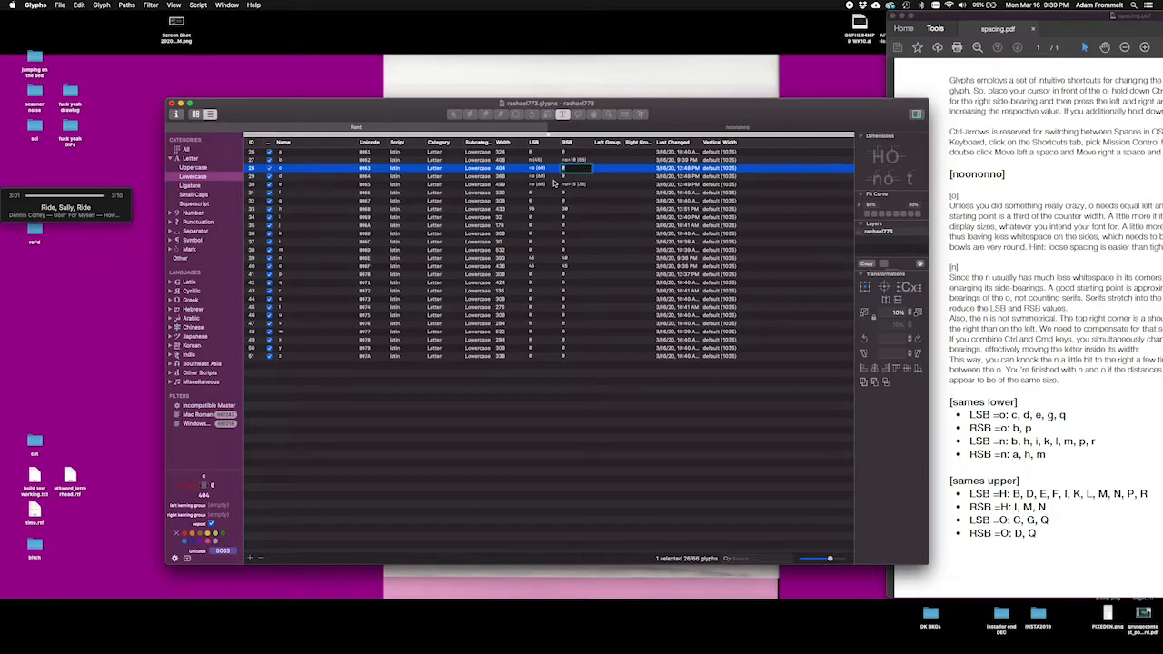
Step: Set the left side-bearing of the lowercase n to 50 in the glyph list
{"action": "left_click", "coordinate": [530, 258]}
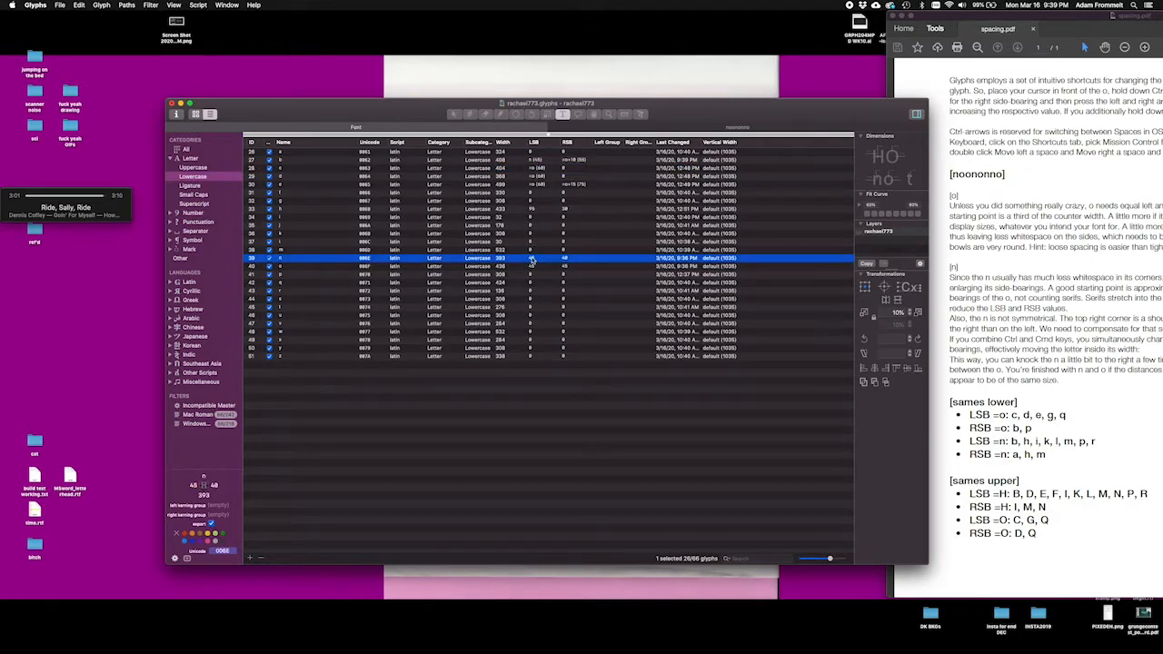
{"action": "left_click", "coordinate": [531, 259]}
{"action": "type", "text": "58"}
{"action": "key", "text": "Return"}
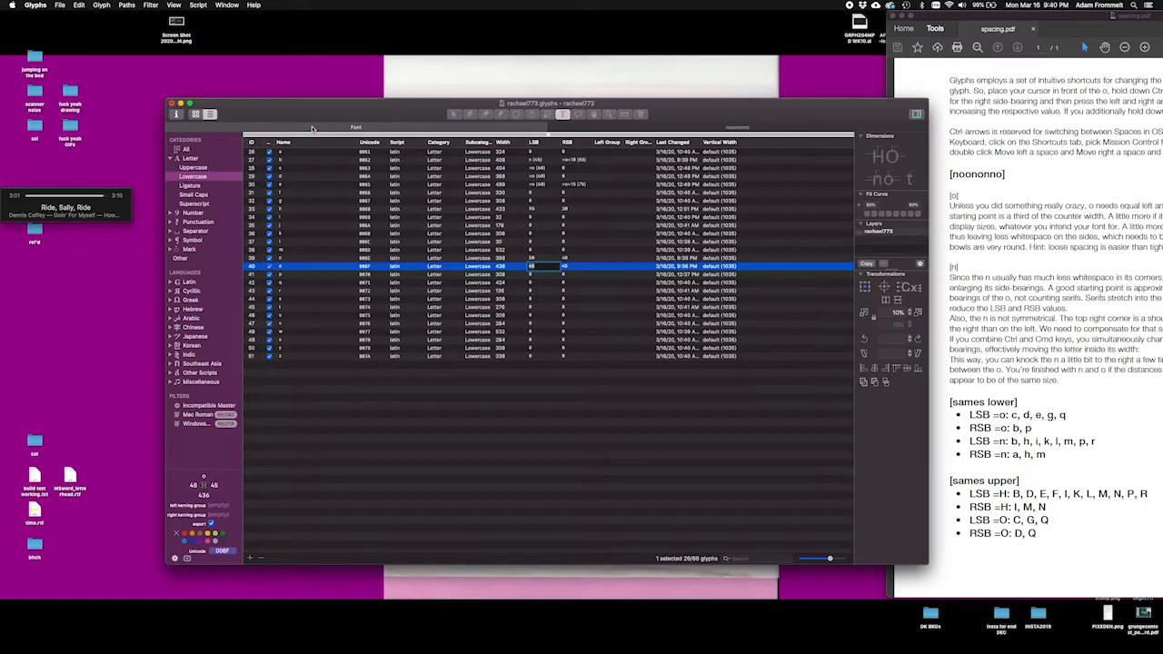
Step: Sort the glyph list by left side-bearing in descending order and run Update Metrics on the selected o
{"action": "left_click", "coordinate": [536, 143]}
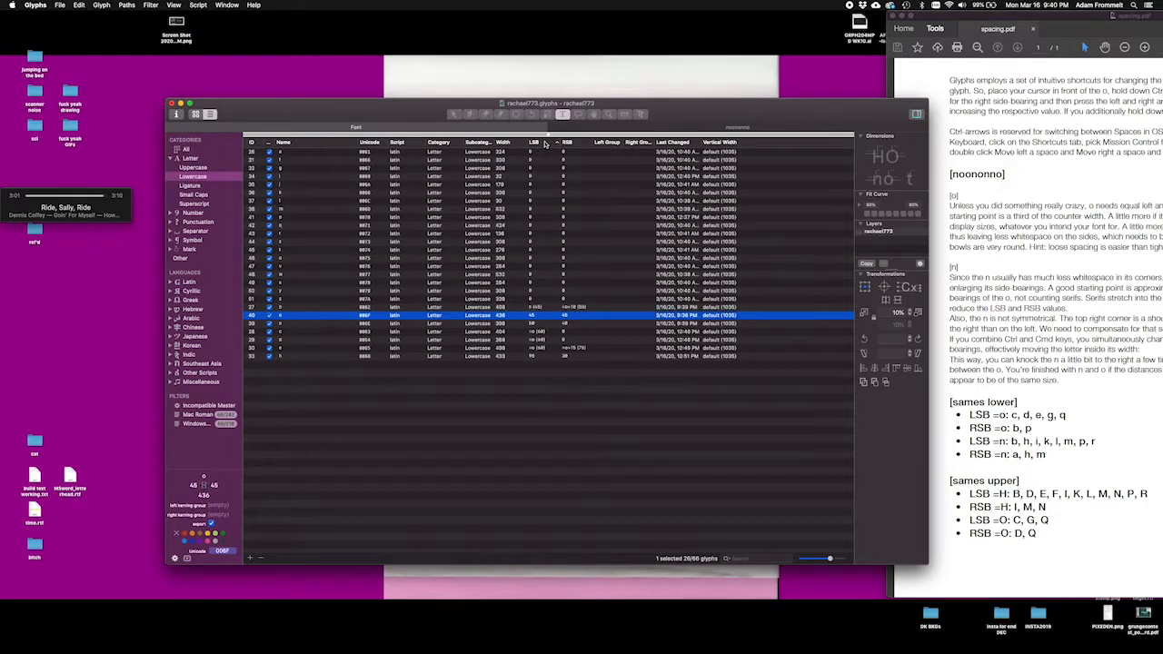
{"action": "left_click", "coordinate": [544, 143]}
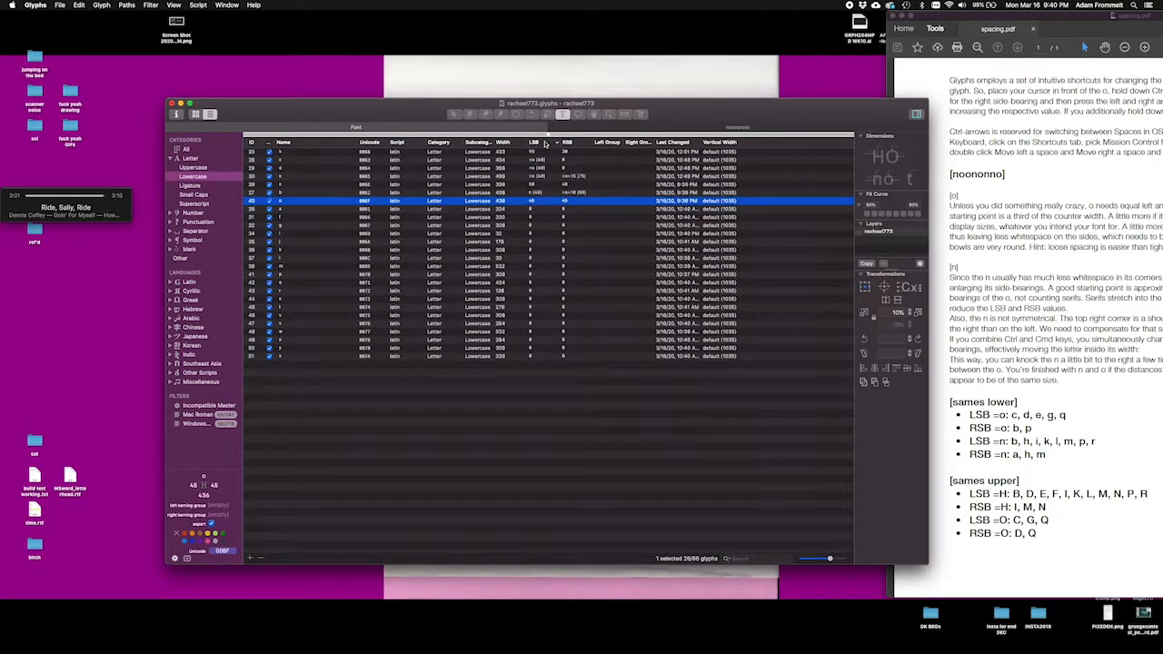
{"action": "left_click", "coordinate": [79, 6]}
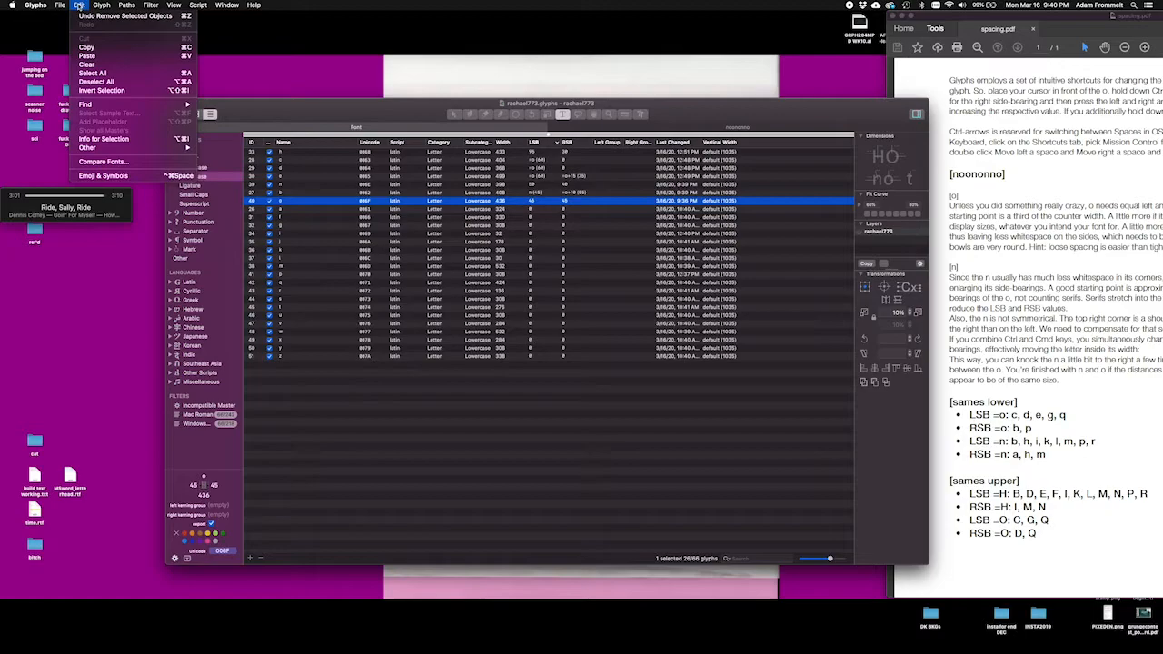
{"action": "mouse_move", "coordinate": [100, 7]}
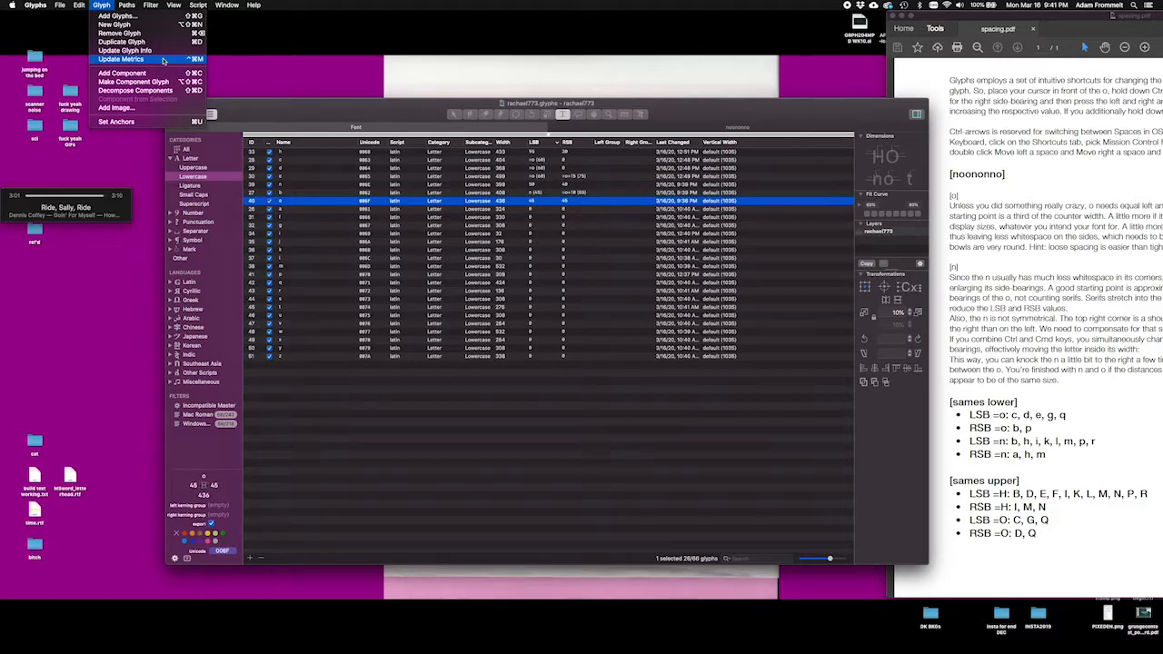
{"action": "left_click", "coordinate": [163, 61]}
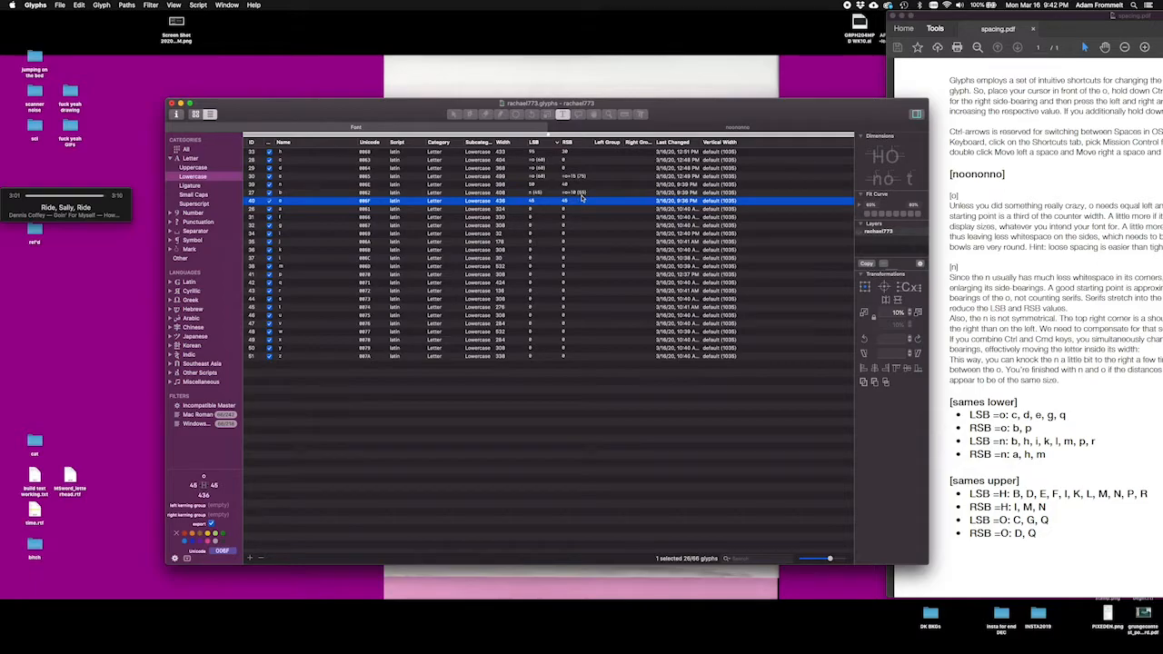
Step: Set the left side-bearing of the lowercase n to 45 and run Update Metrics on it
{"action": "double_click", "coordinate": [532, 187]}
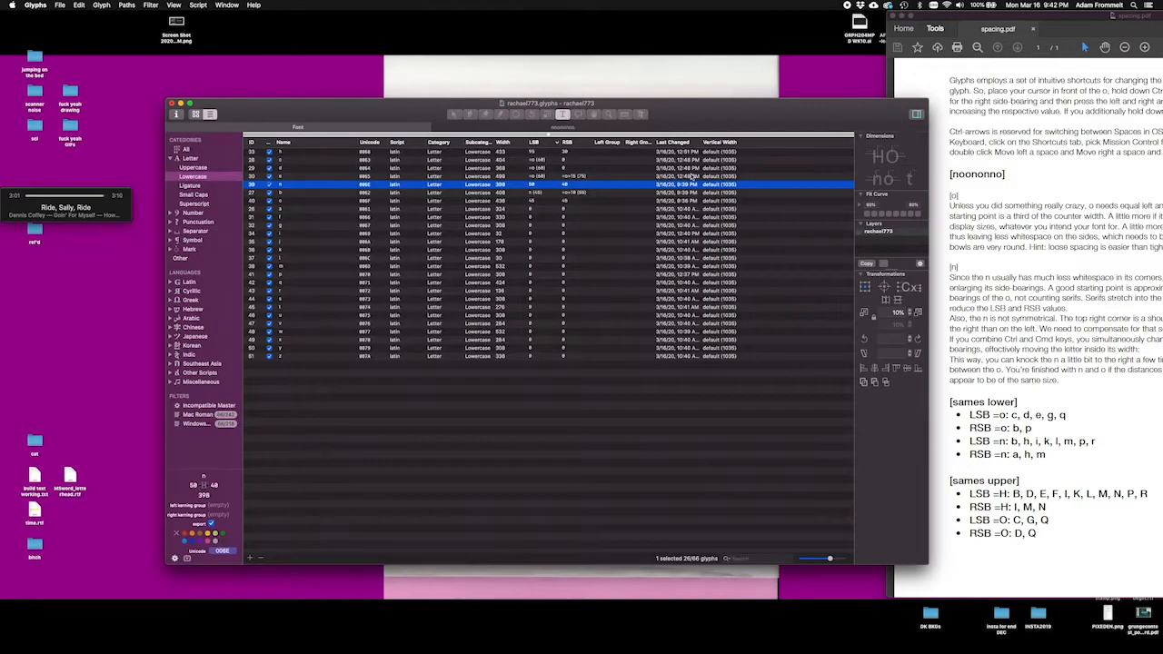
{"action": "left_click", "coordinate": [684, 129]}
{"action": "double_click", "coordinate": [532, 184]}
{"action": "type", "text": "45"}
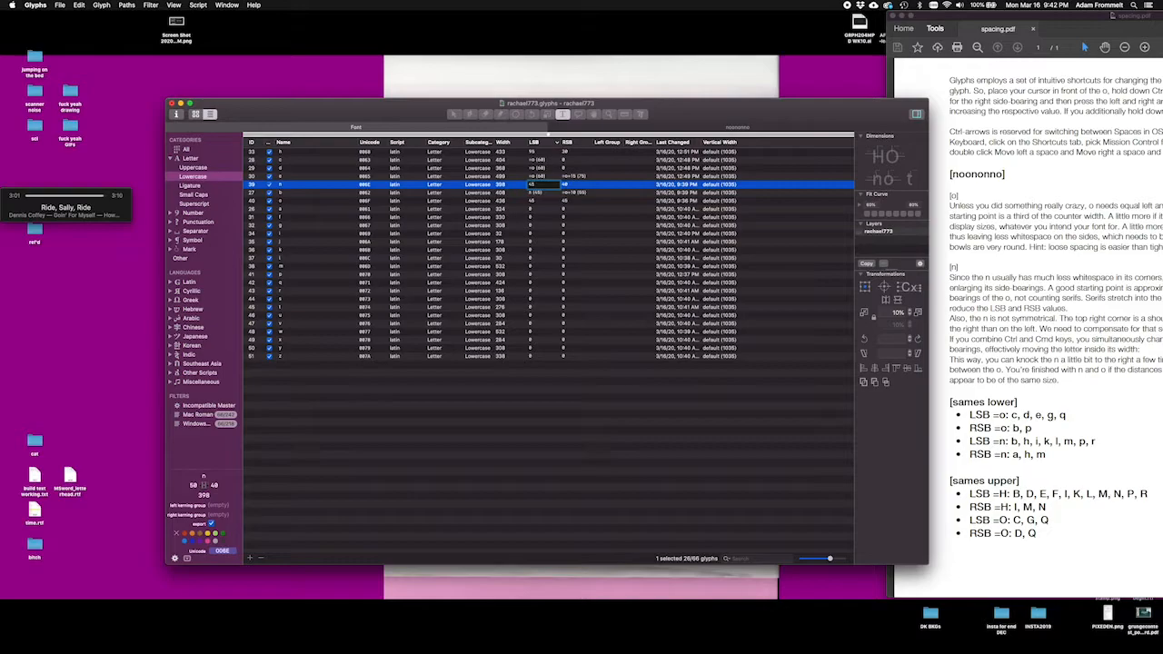
{"action": "key", "text": "Return"}
{"action": "left_click", "coordinate": [101, 5]}
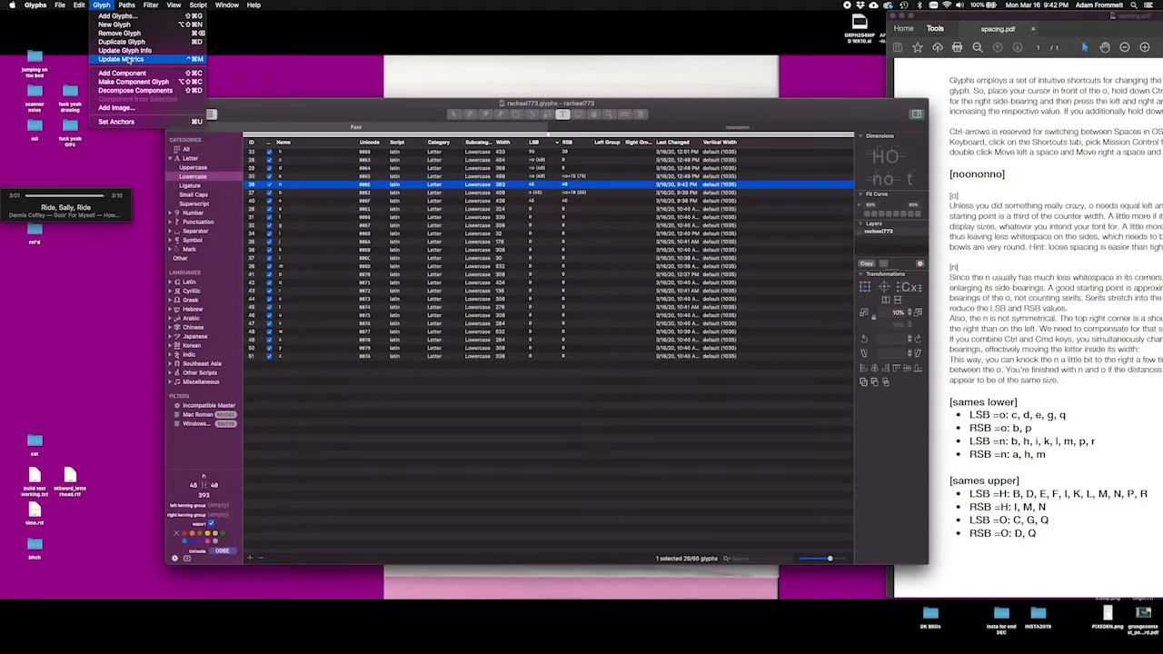
{"action": "left_click", "coordinate": [128, 60]}
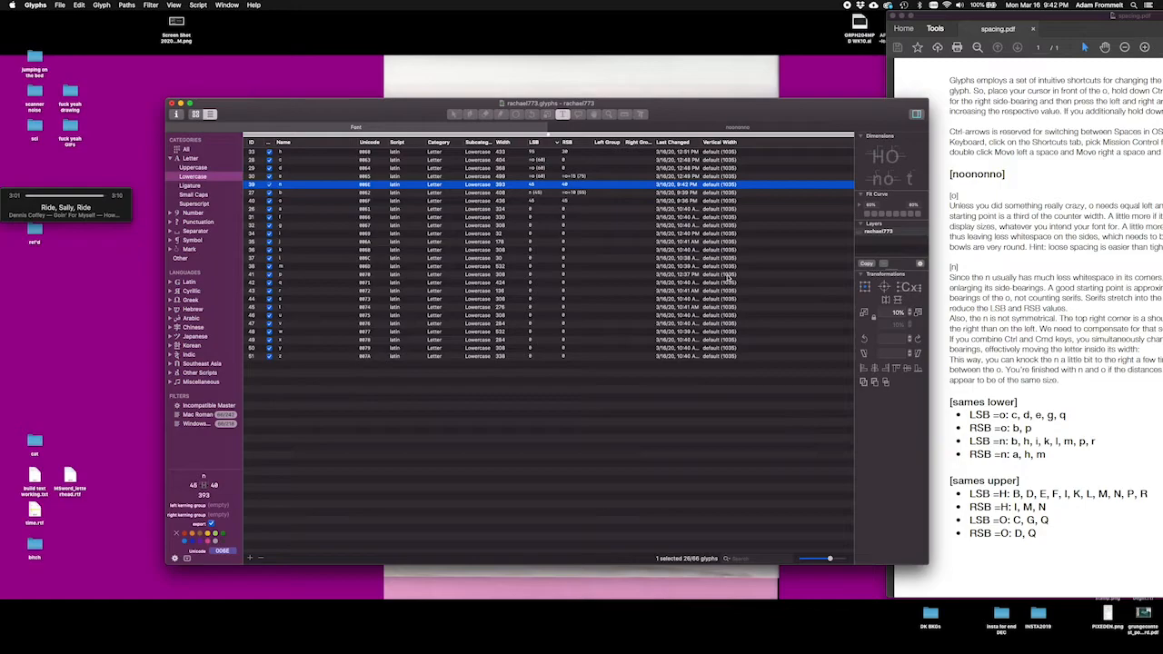
Step: Return the font overview to the glyph grid, recheck the noononno sample, and open the lowercase t for editing
{"action": "left_click", "coordinate": [193, 116]}
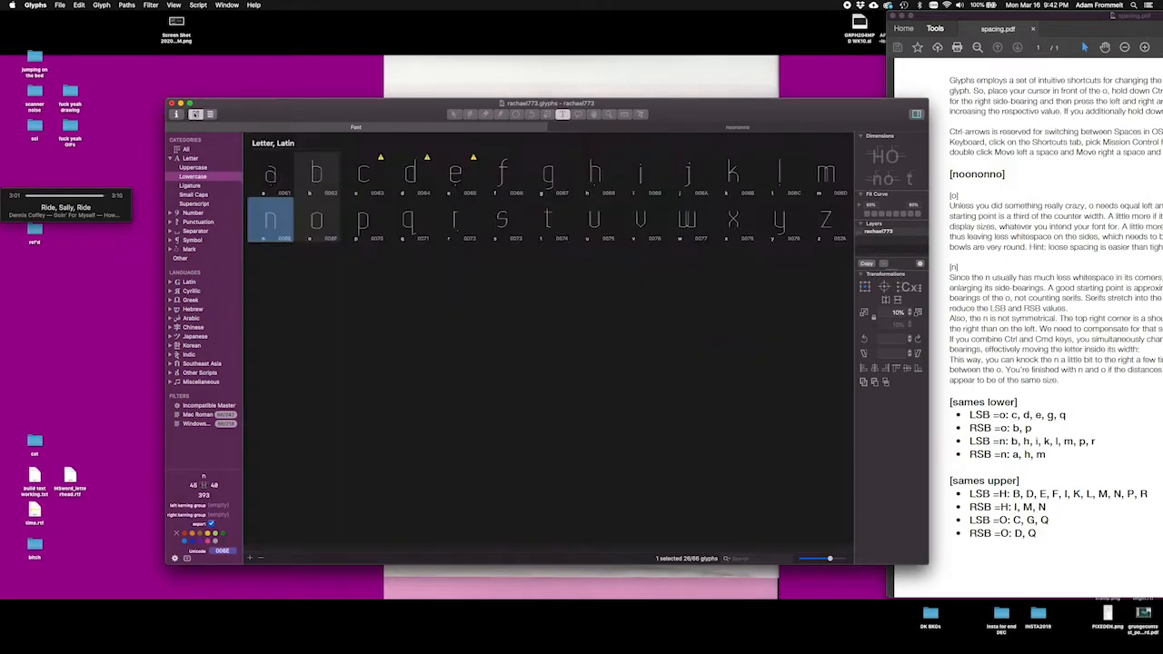
{"action": "left_click", "coordinate": [631, 128]}
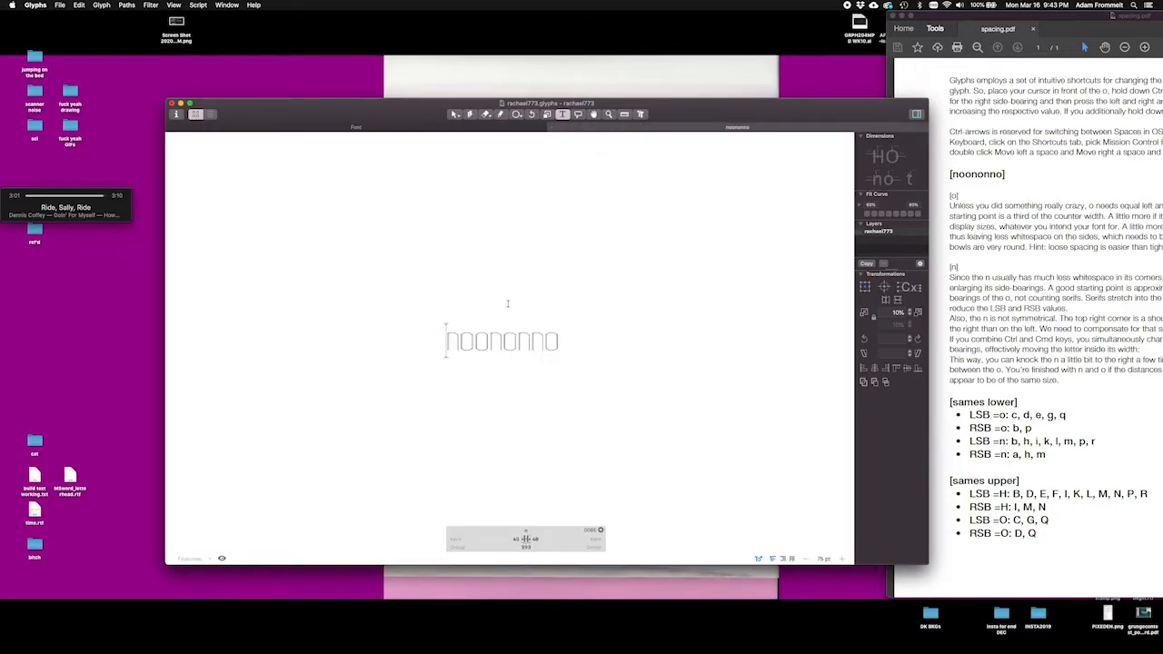
{"action": "key", "text": "super+plus"}
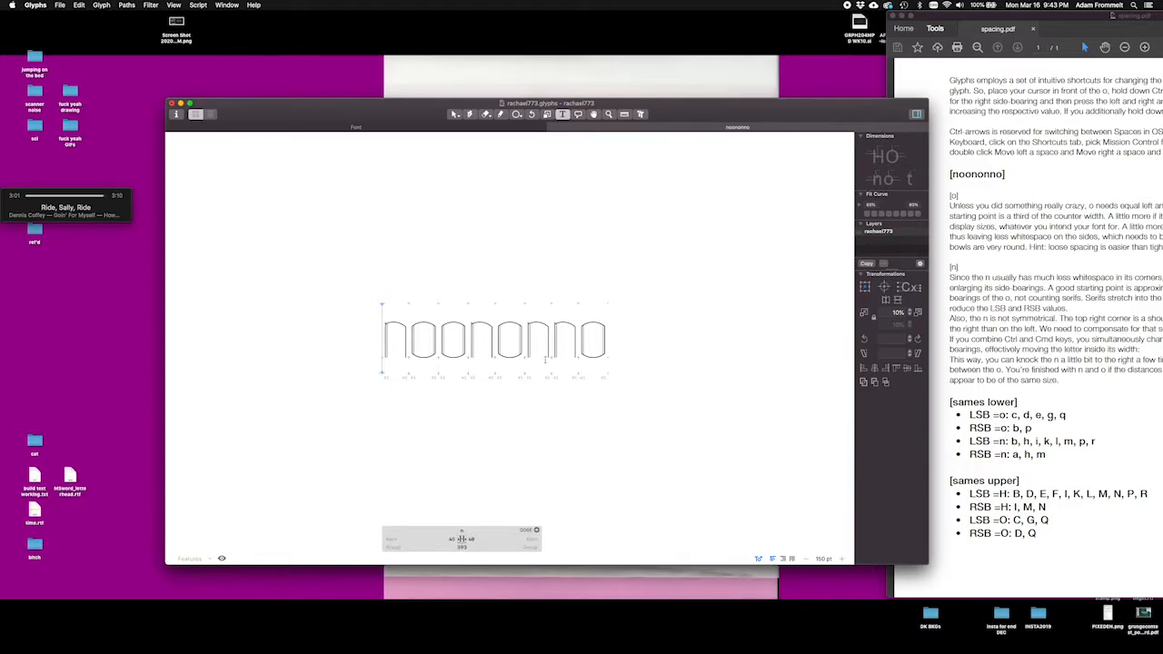
{"action": "left_click", "coordinate": [416, 129]}
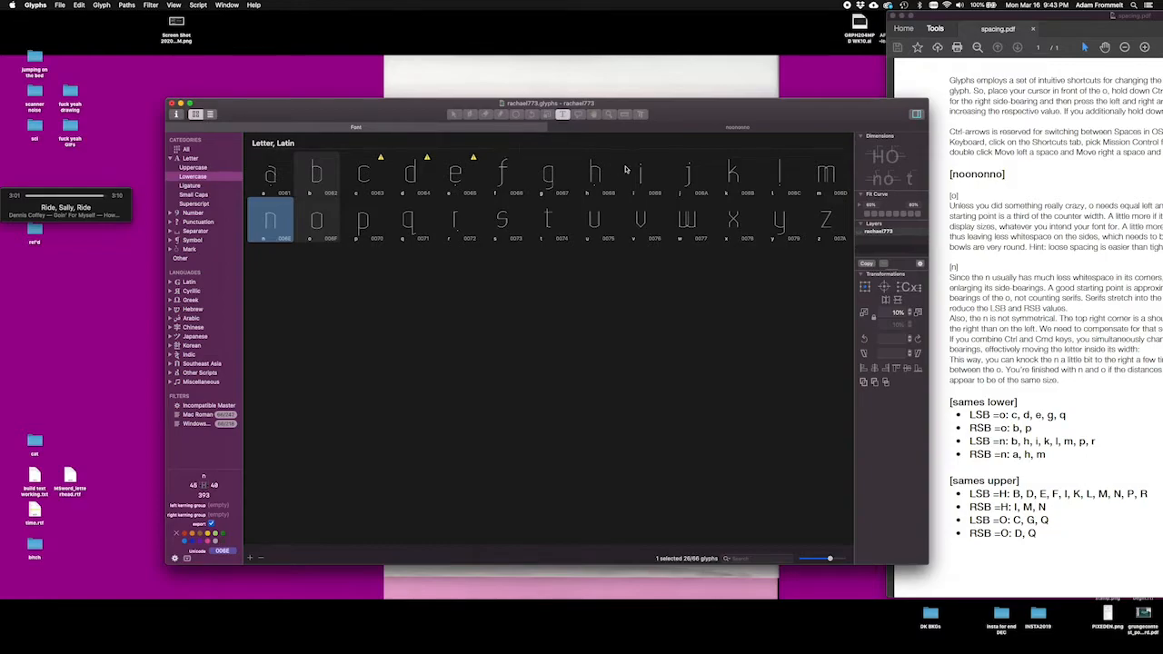
{"action": "double_click", "coordinate": [548, 220]}
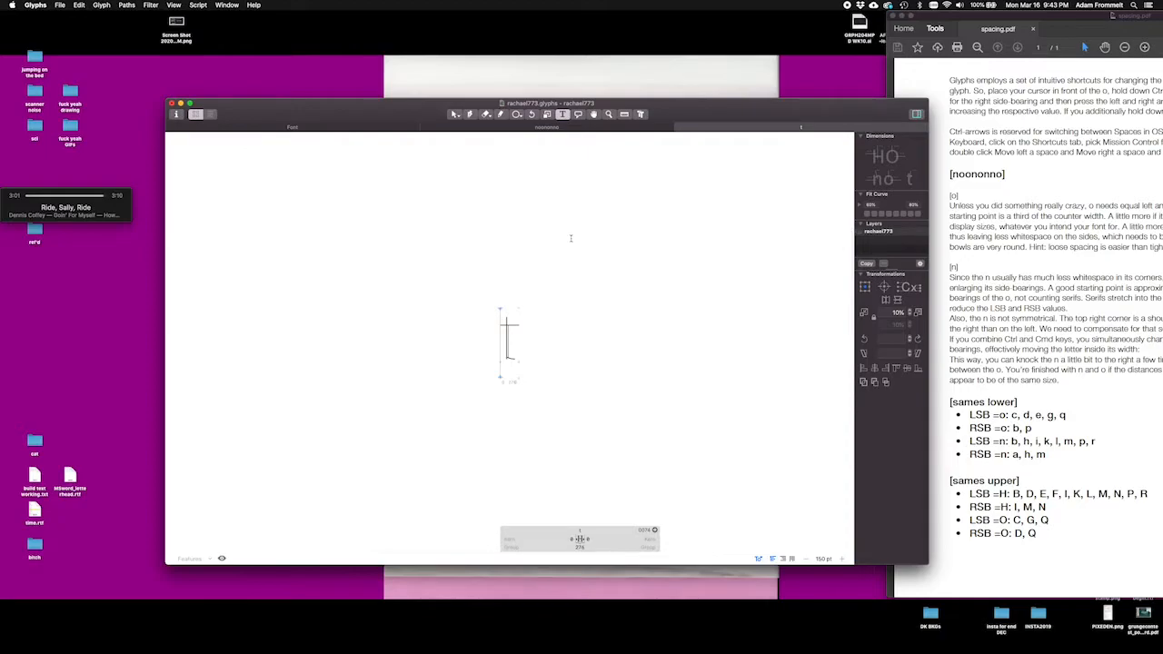
Step: Complete the sample text as "the quick brown fox jumped over the lazy dog" and reposition the font window
{"action": "type", "text": "he"}
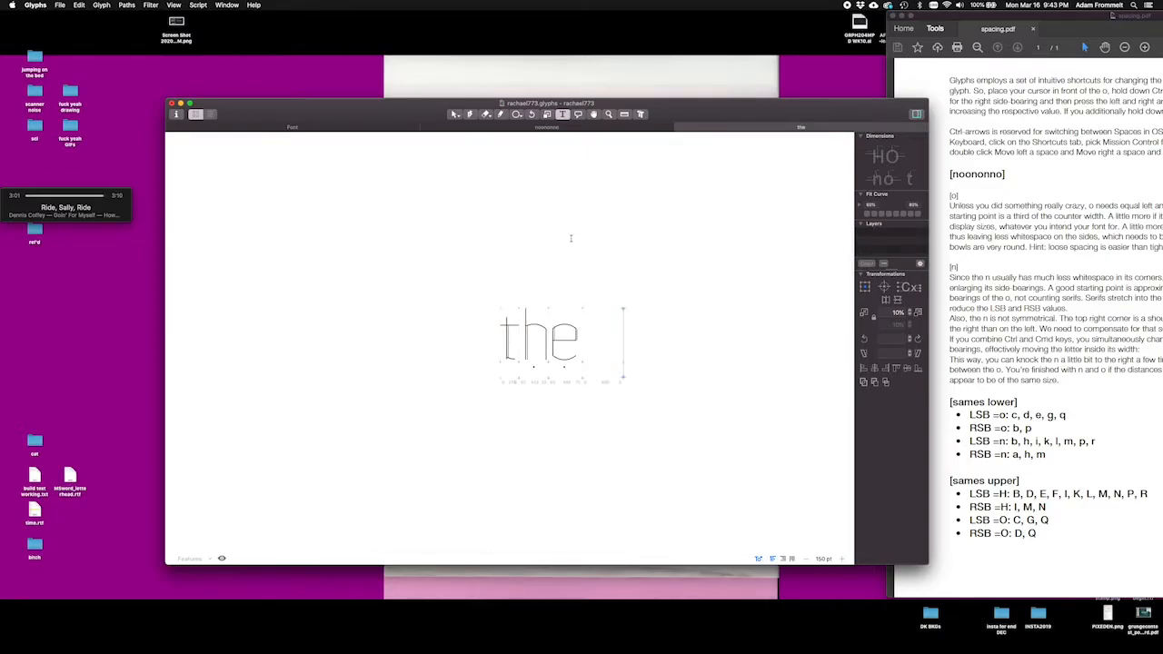
{"action": "type", "text": " qu"}
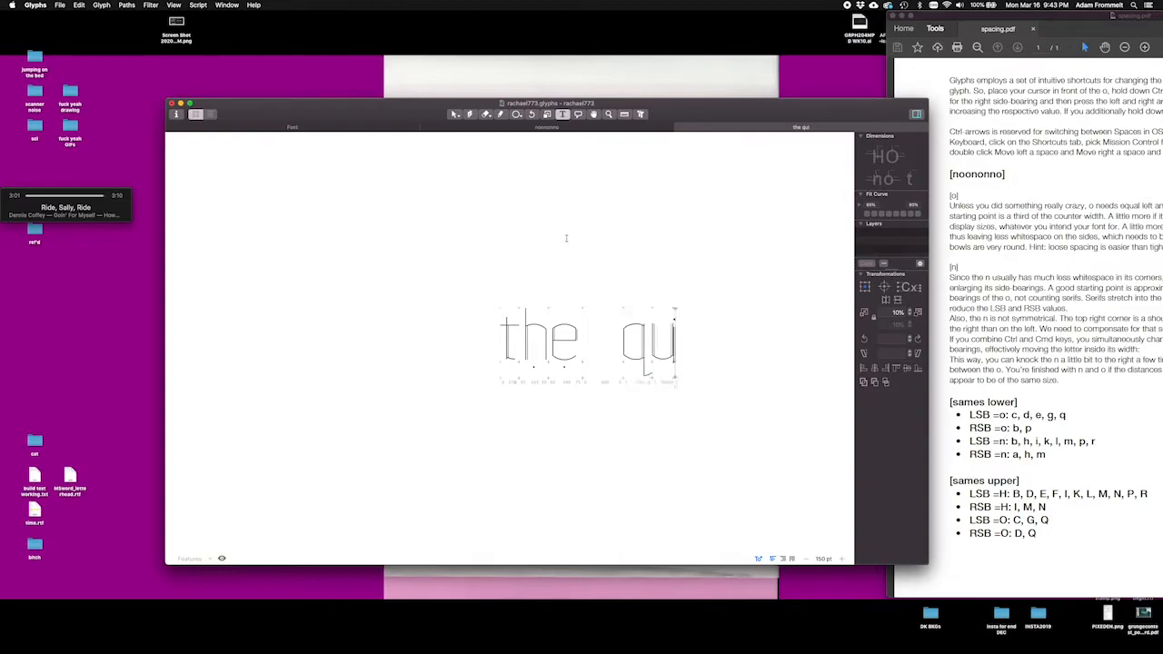
{"action": "type", "text": "ick brown fox"}
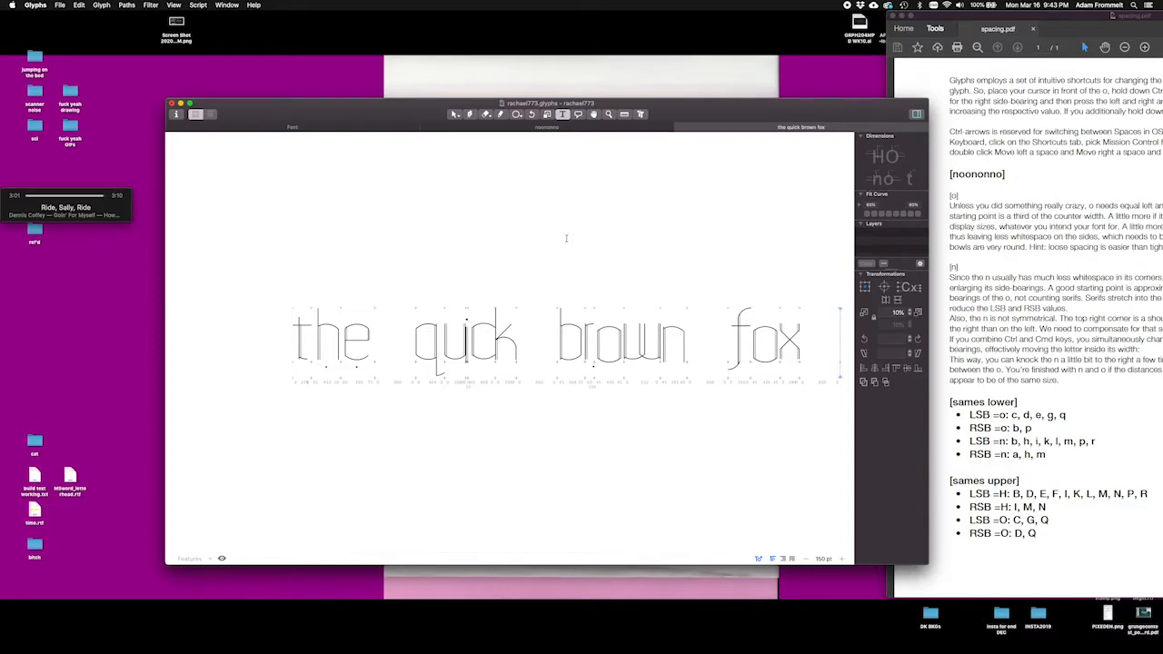
{"action": "type", "text": " jumped over the lazy dog"}
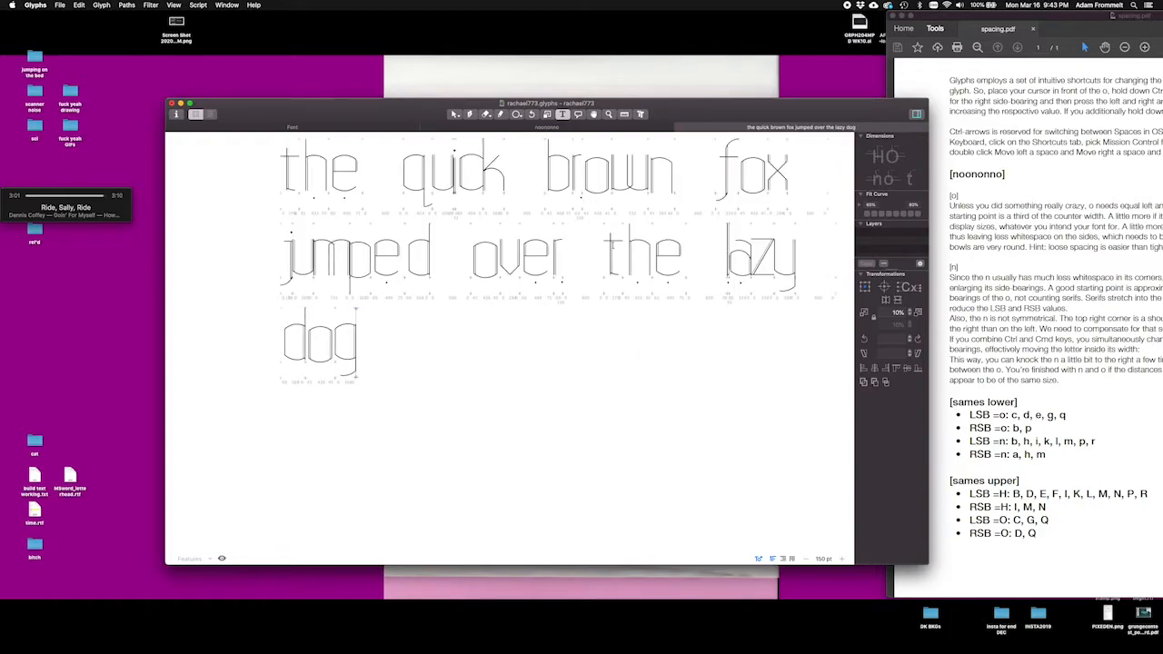
{"action": "scroll", "coordinate": [612, 245], "scroll_direction": "up", "scroll_amount": 3}
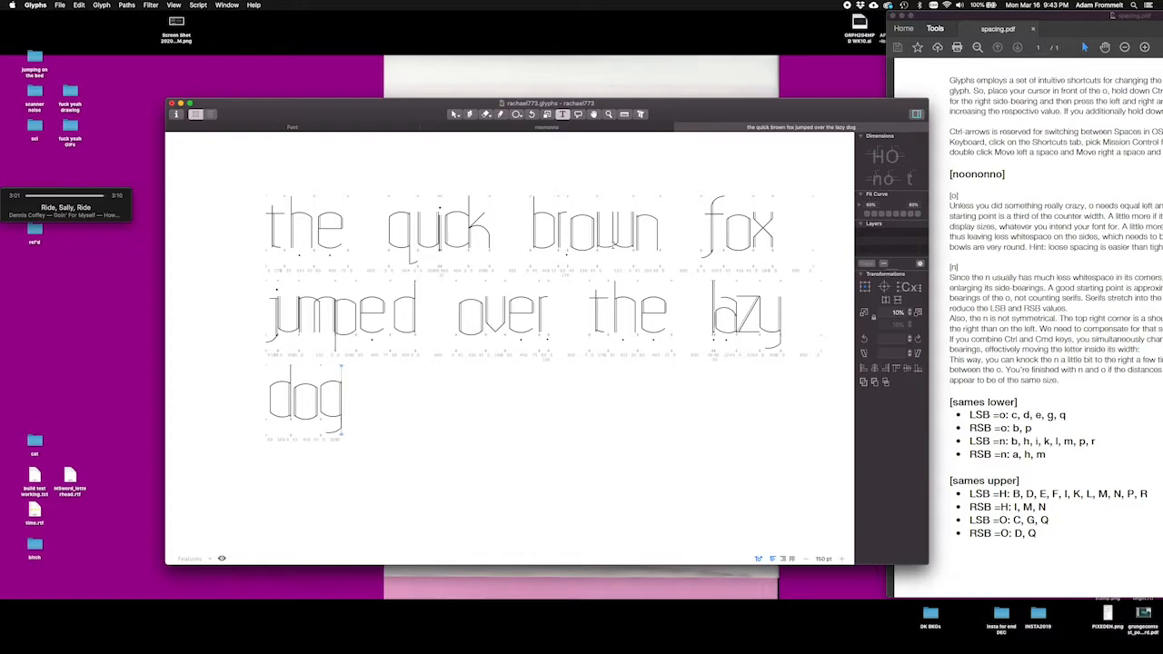
{"action": "left_click_drag", "start_coordinate": [391, 109], "coordinate": [409, 84]}
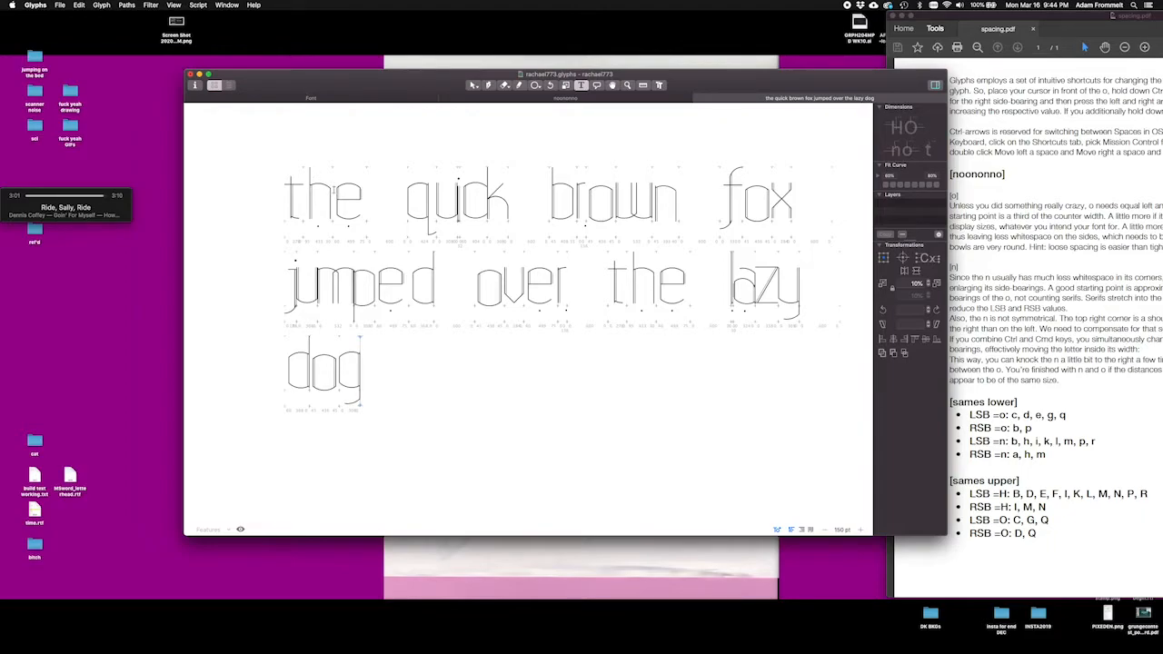
Step: Set the width of the space glyph after "the" to 330
{"action": "left_click", "coordinate": [332, 195]}
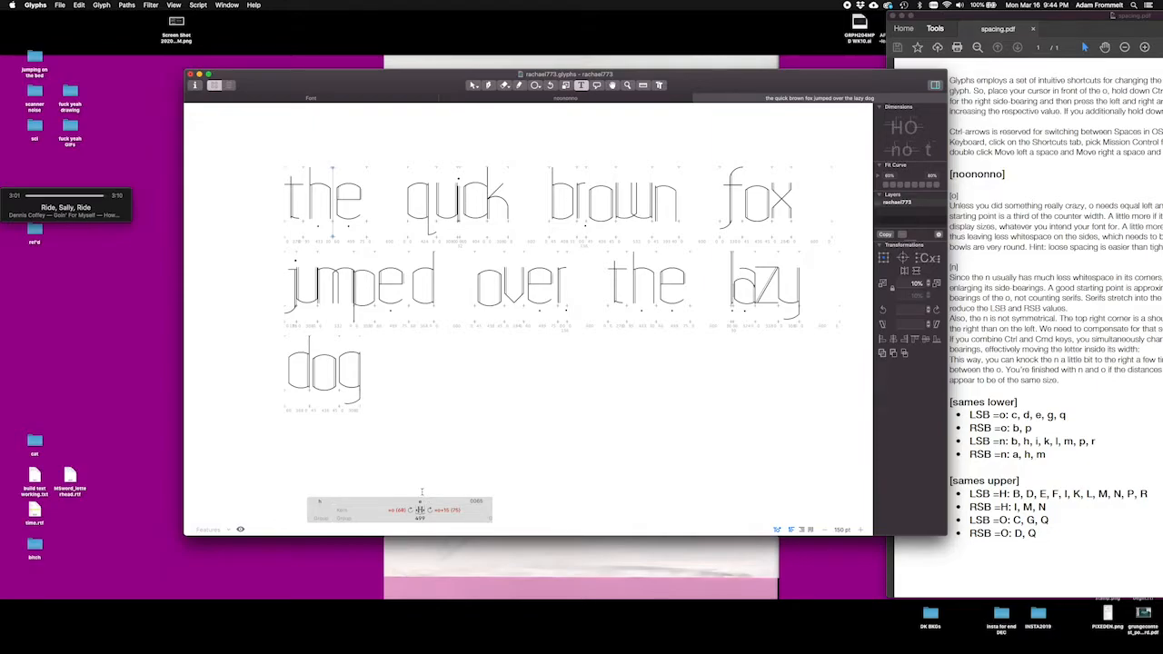
{"action": "key", "text": "Right"}
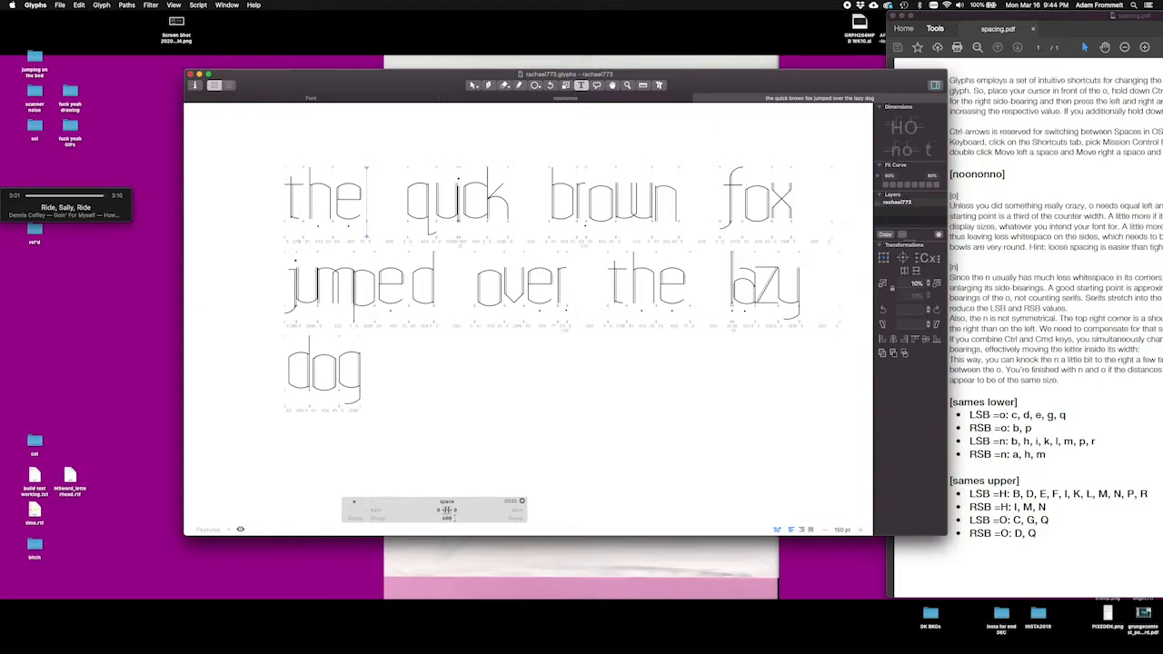
{"action": "left_click", "coordinate": [446, 518]}
{"action": "type", "text": "350"}
{"action": "left_click", "coordinate": [484, 520]}
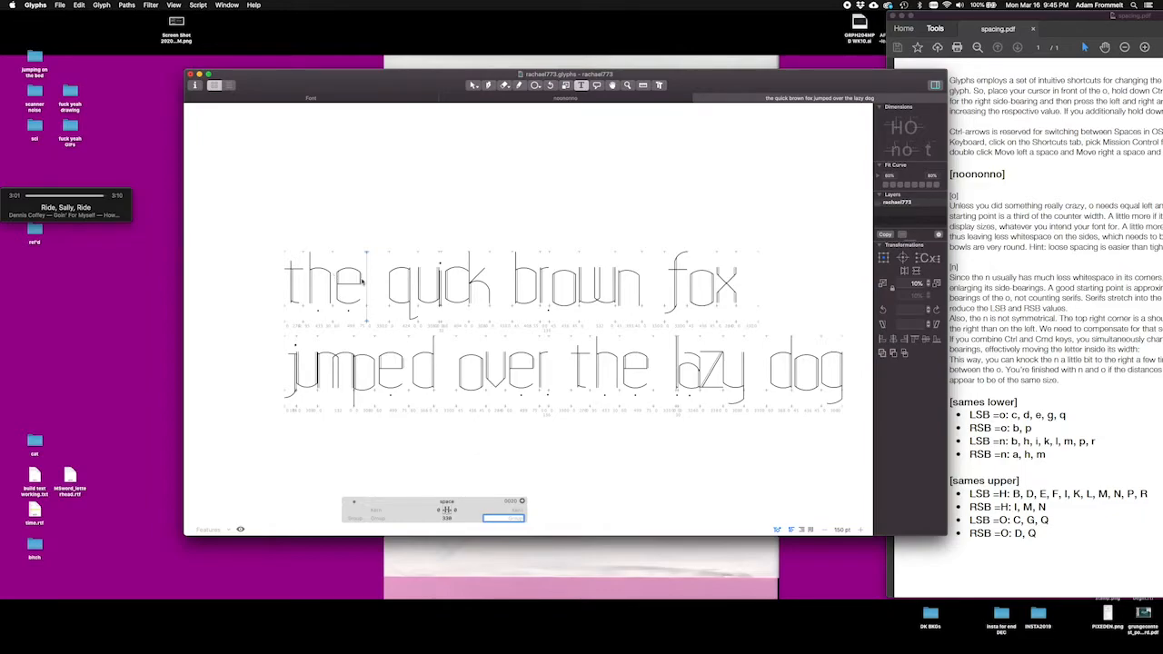
Step: Set both the left and right side-bearings of the lowercase i in "quick" to 113
{"action": "left_click", "coordinate": [437, 298]}
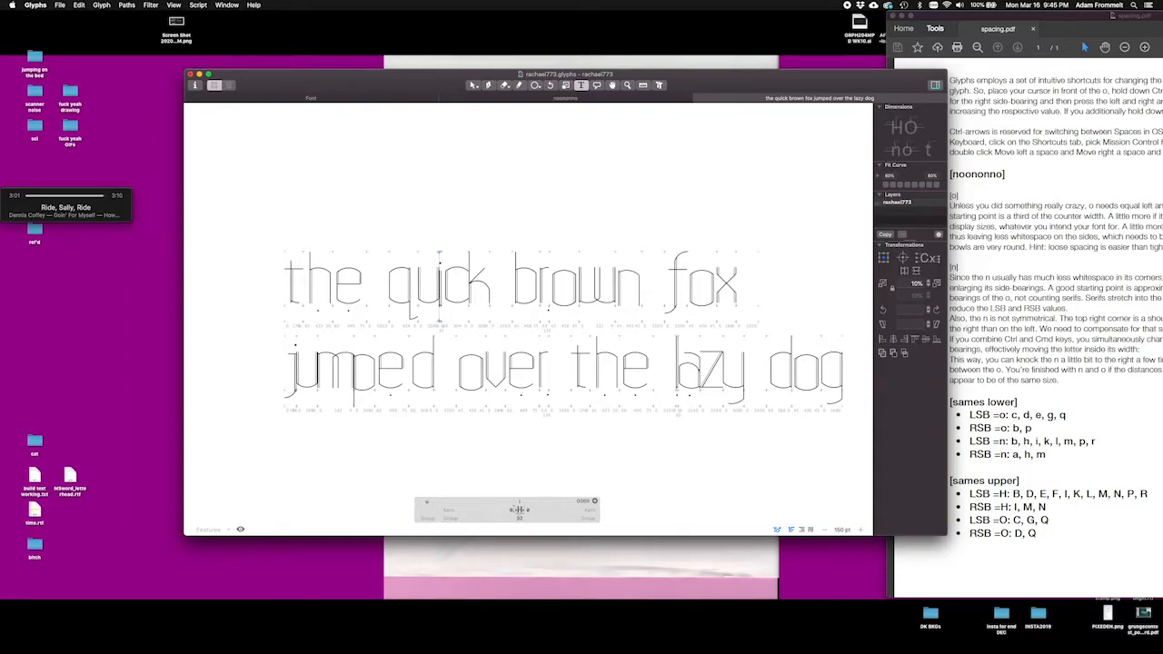
{"action": "key", "text": "Left"}
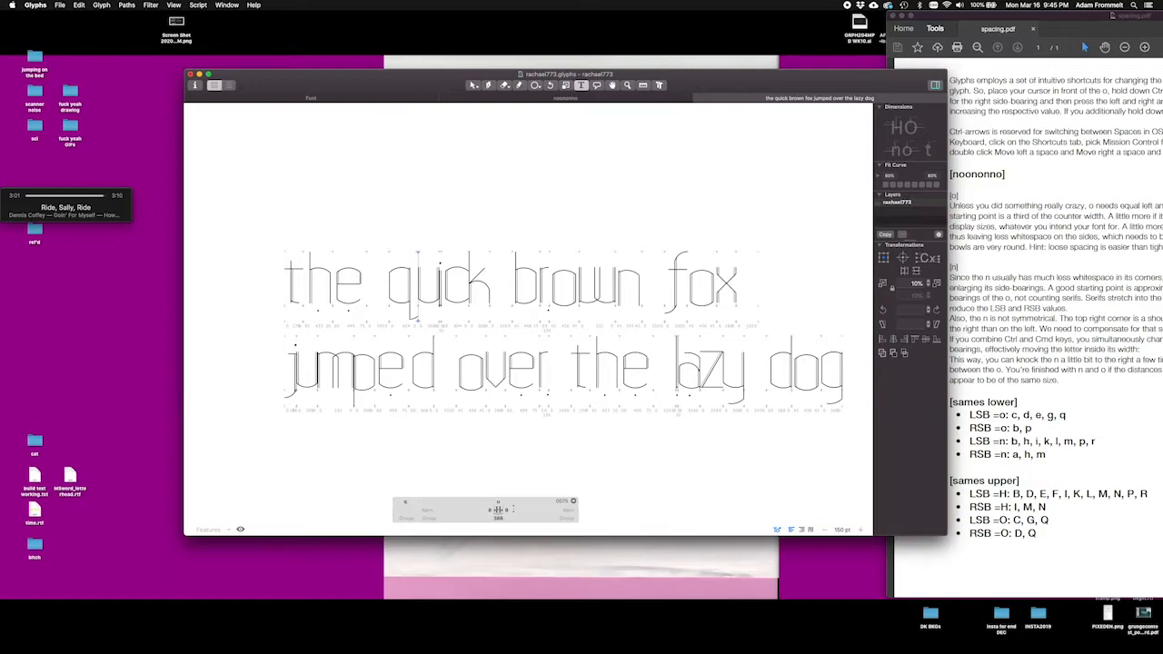
{"action": "key", "text": "Right"}
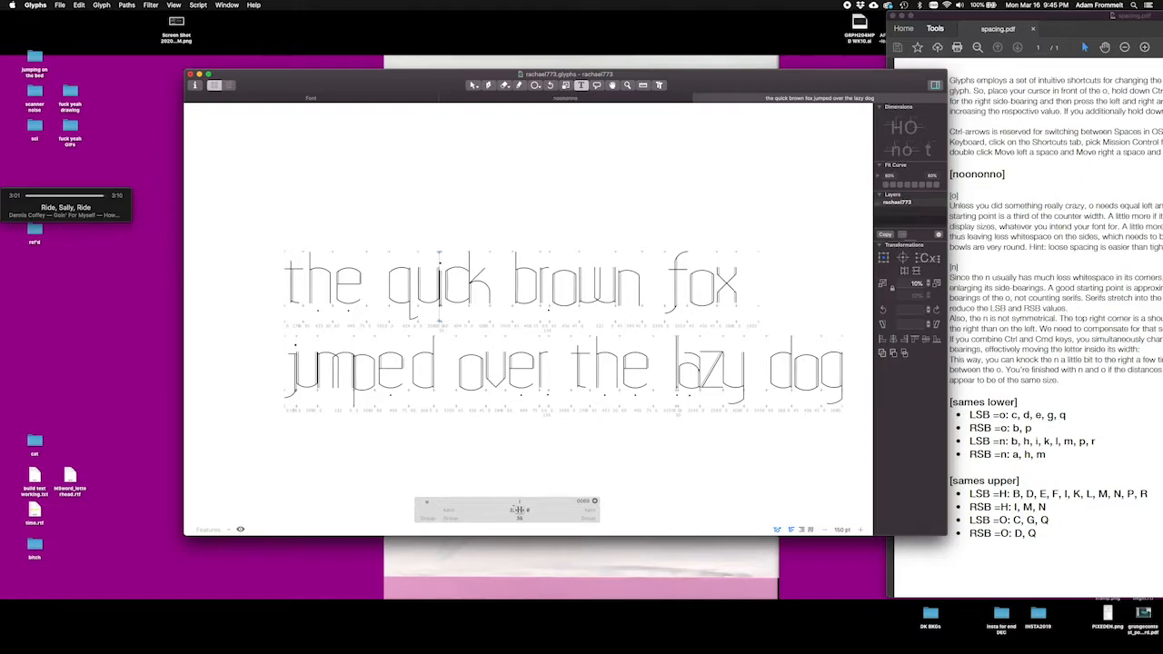
{"action": "key", "text": "ctrl+shift+Right"}
{"action": "key", "text": "ctrl+shift+Right"}
{"action": "key", "text": "ctrl+shift+Right"}
{"action": "key", "text": "ctrl+shift+Right"}
{"action": "key", "text": "ctrl+shift+Right"}
{"action": "key", "text": "ctrl+shift+Right"}
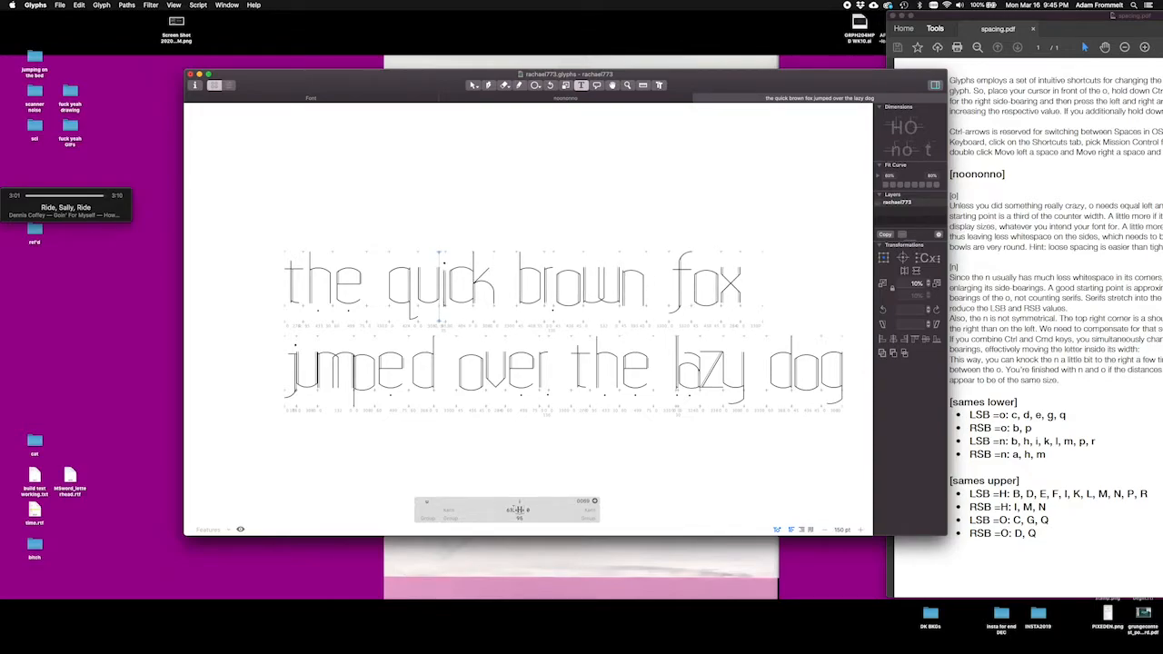
{"action": "key", "text": "ctrl+shift+Right"}
{"action": "key", "text": "ctrl+shift+Right"}
{"action": "key", "text": "ctrl+shift+Right"}
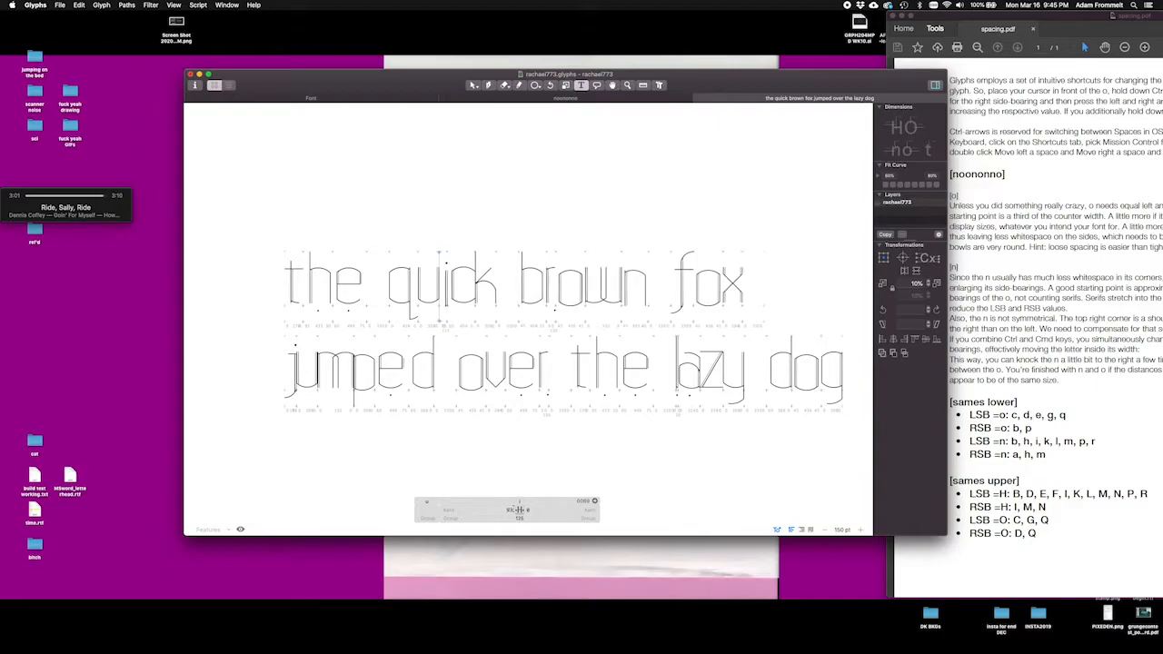
{"action": "key", "text": "ctrl+shift+Right"}
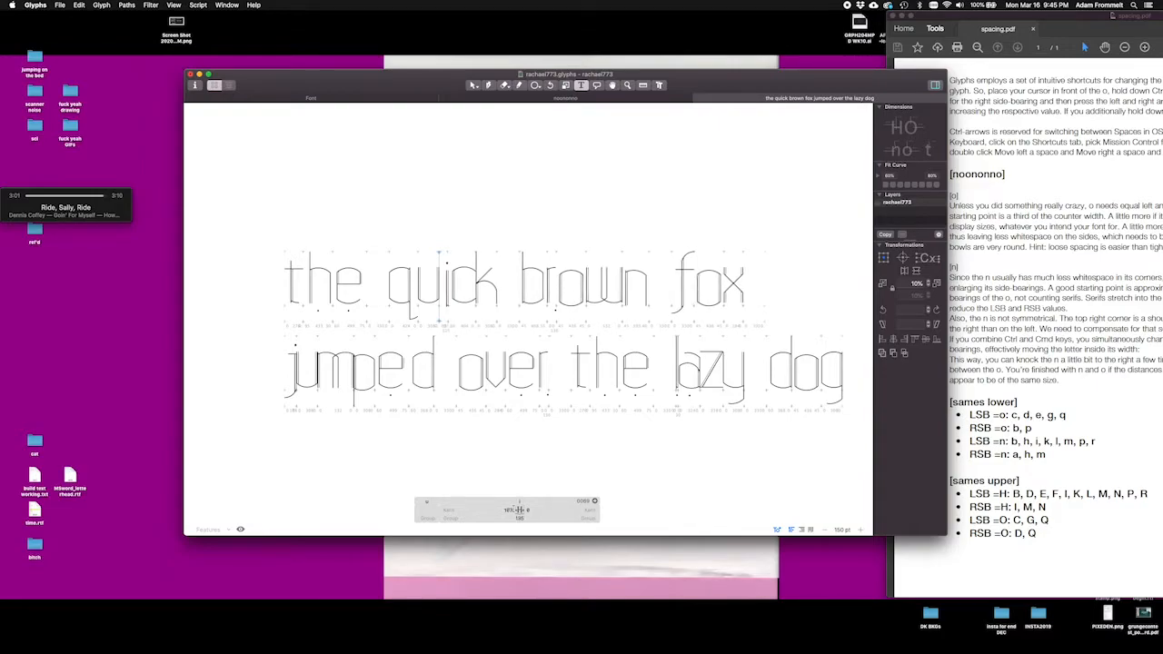
{"action": "key", "text": "ctrl+shift+Right"}
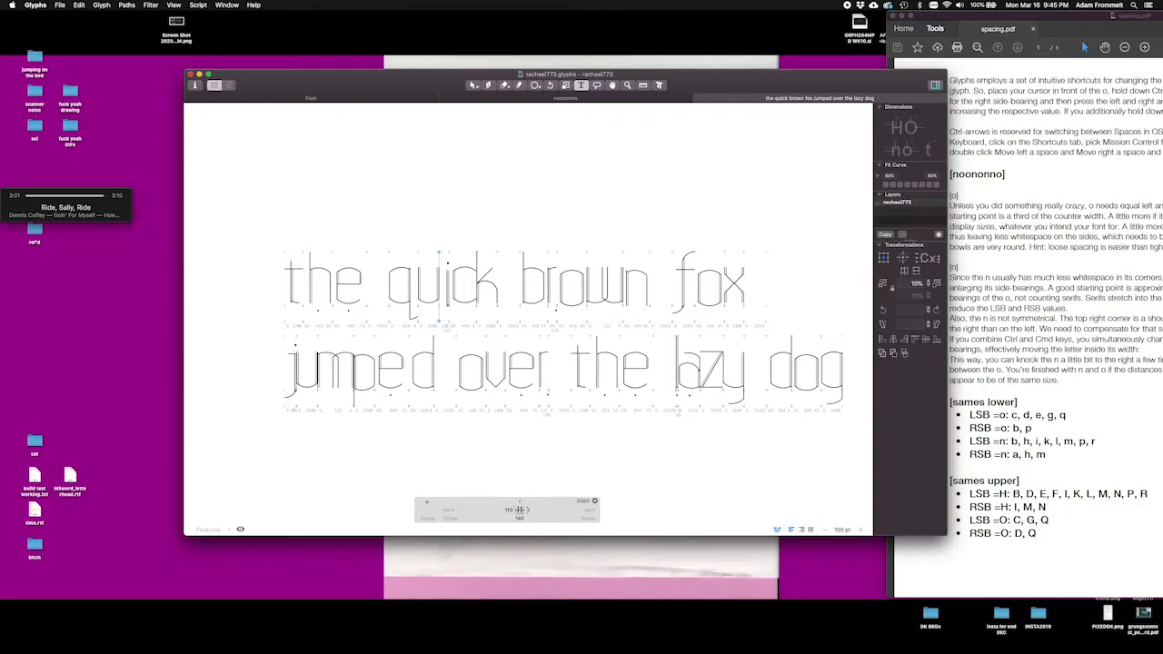
{"action": "left_click", "coordinate": [528, 510]}
{"action": "key", "text": "Return"}
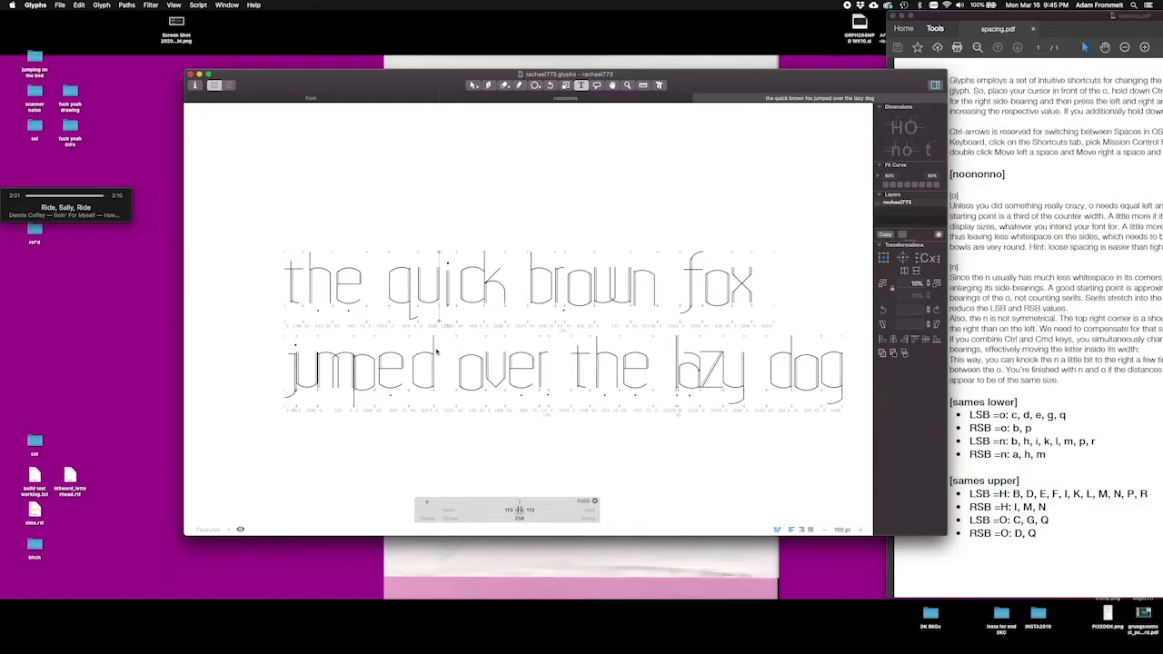
Step: Link the left side-bearing of the lowercase u to n with =n and enter a metrics key for its right side-bearing
{"action": "key", "text": "Left"}
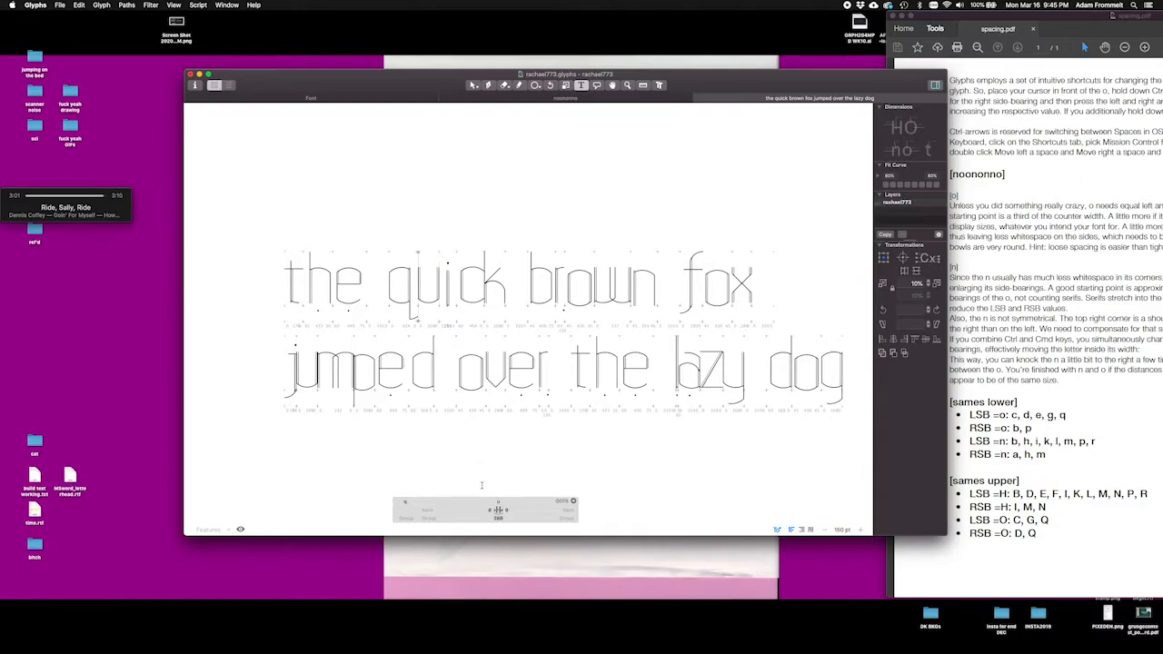
{"action": "left_click", "coordinate": [494, 510]}
{"action": "left_click", "coordinate": [510, 511]}
{"action": "type", "text": "=n"}
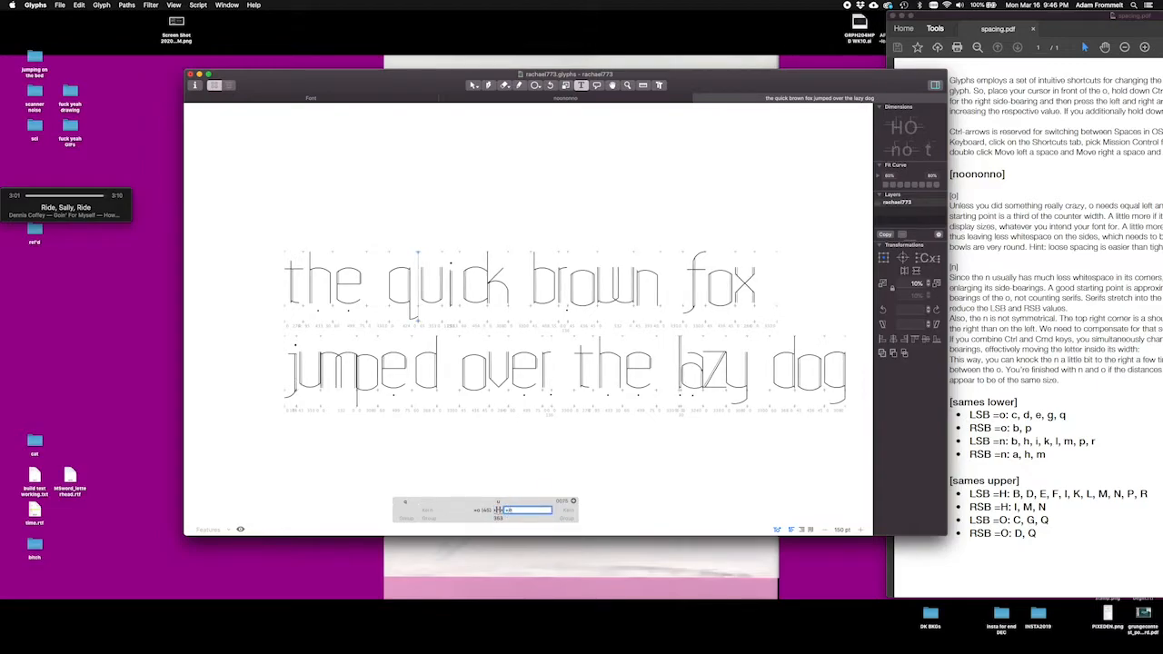
{"action": "key", "text": "Return"}
{"action": "key", "text": "Right"}
Step: Examine the spacing of r, a, z and y in the sample sentence and review the side-bearings in the font's glyph list
{"action": "left_click", "coordinate": [546, 362]}
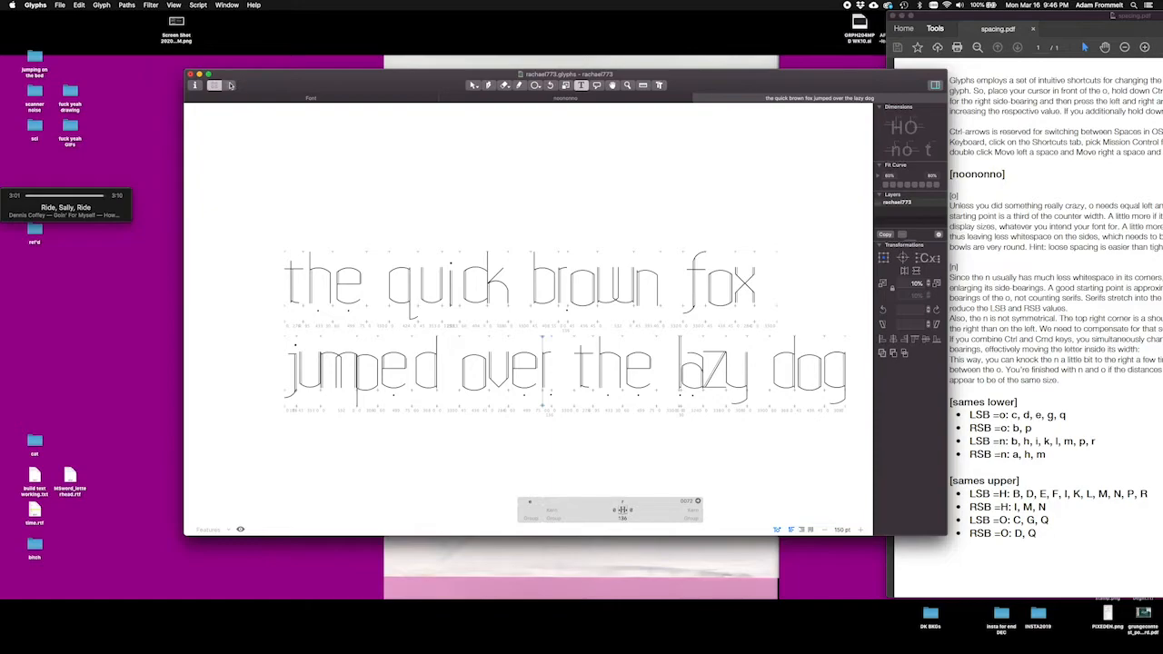
{"action": "left_click", "coordinate": [327, 98]}
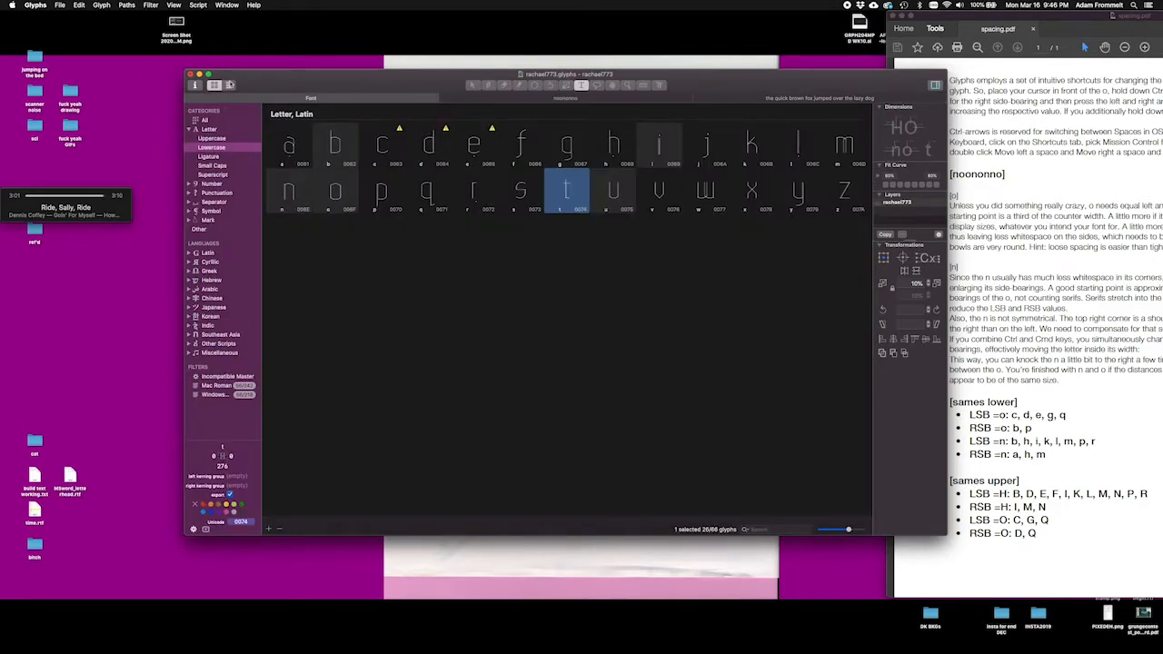
{"action": "left_click", "coordinate": [229, 85]}
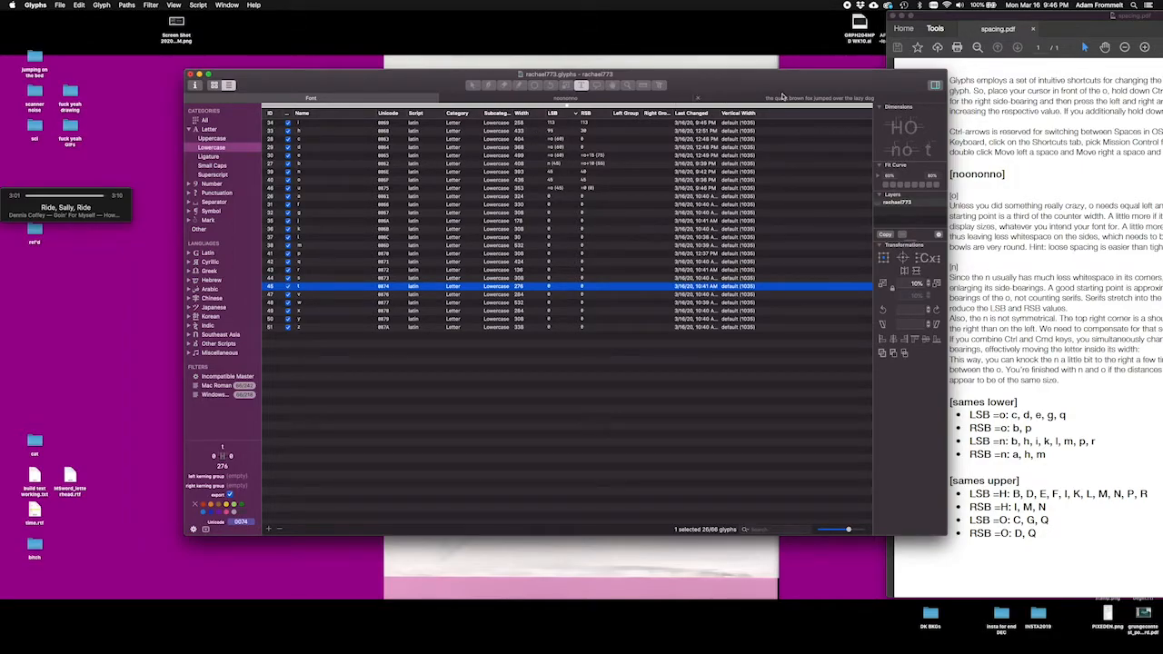
{"action": "left_click", "coordinate": [781, 96]}
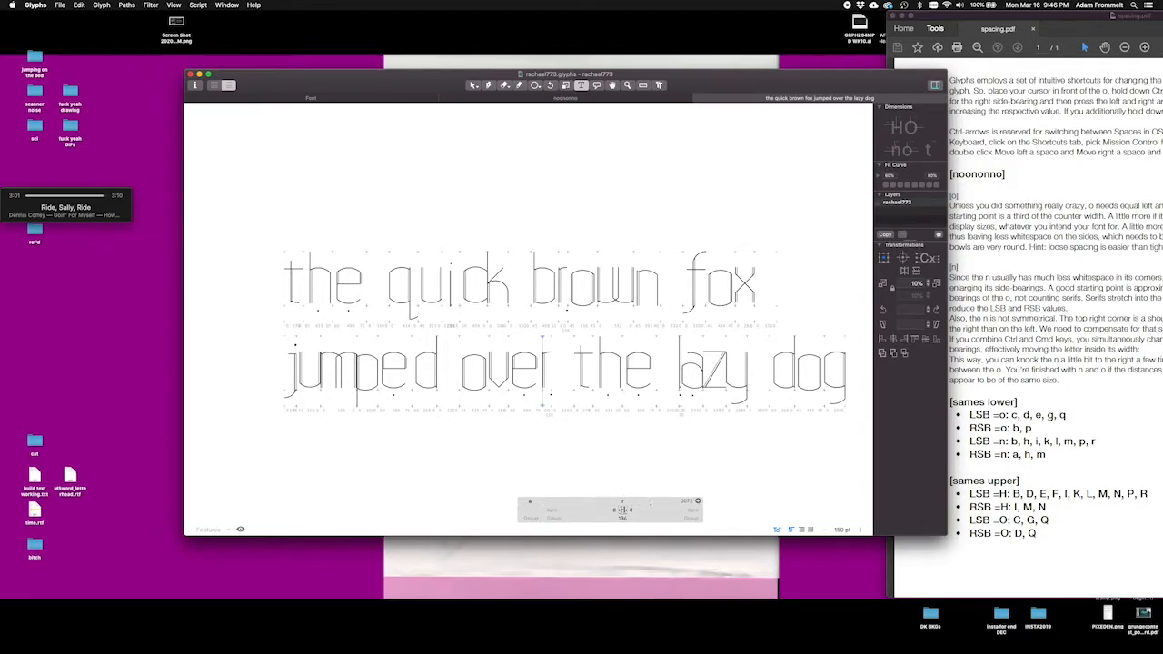
{"action": "left_click", "coordinate": [687, 385]}
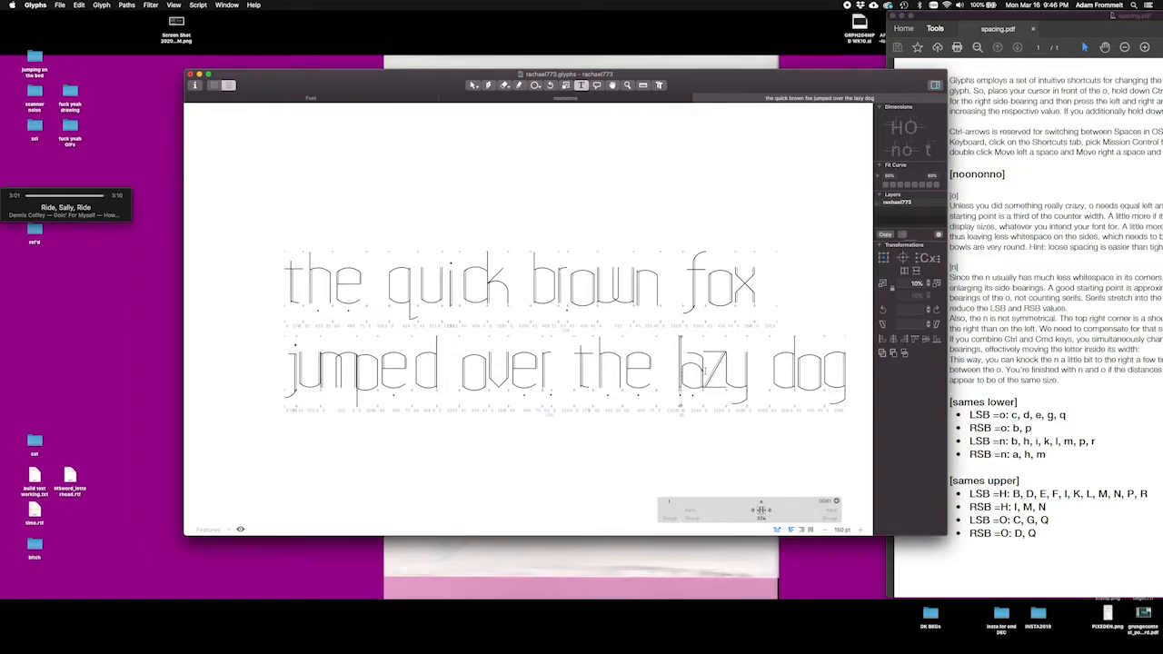
{"action": "left_click", "coordinate": [705, 371]}
{"action": "left_click", "coordinate": [727, 377]}
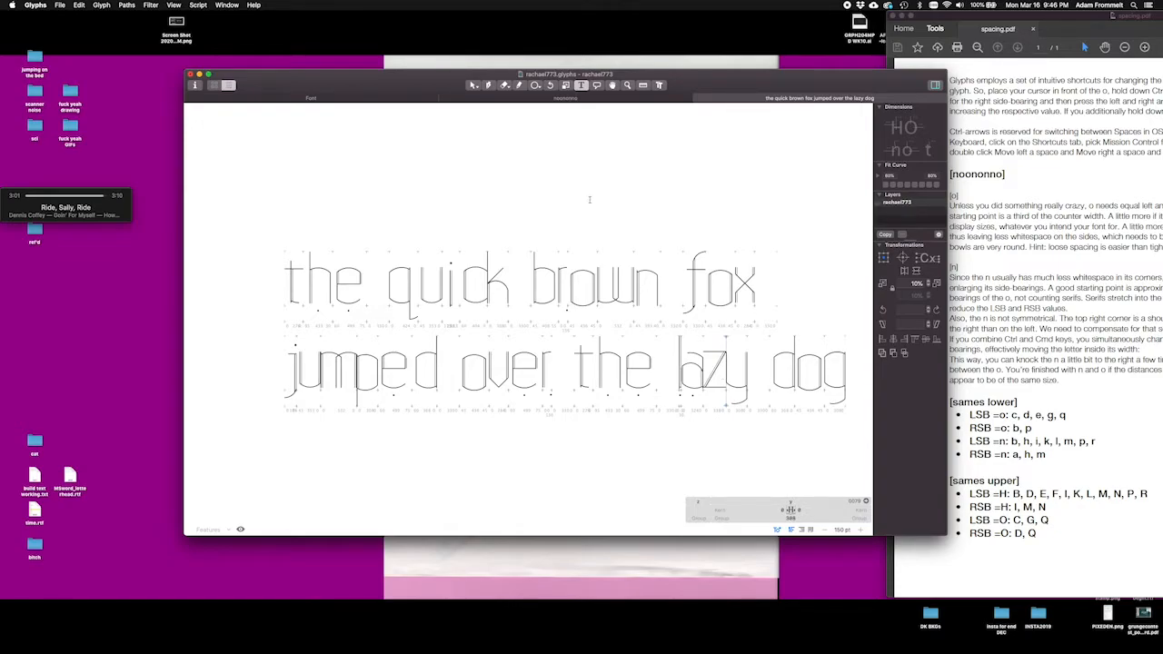
Step: Export the font with Save as TTF enabled and the Desktop as export destination
{"action": "left_click", "coordinate": [369, 100]}
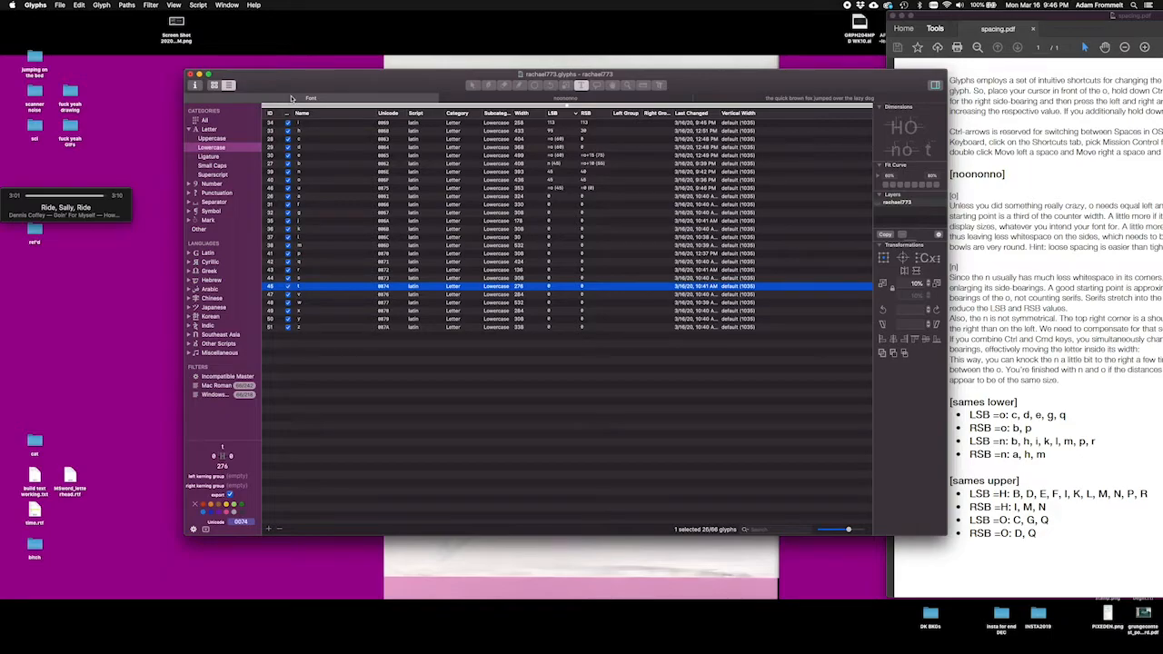
{"action": "left_click", "coordinate": [60, 6]}
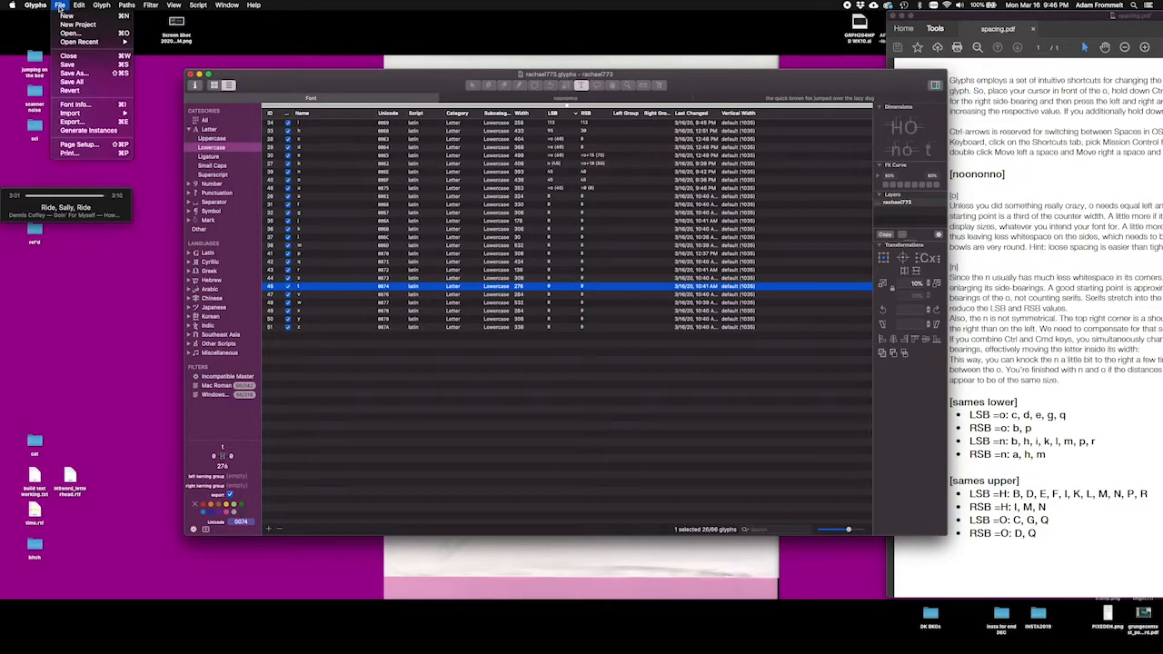
{"action": "left_click", "coordinate": [73, 121]}
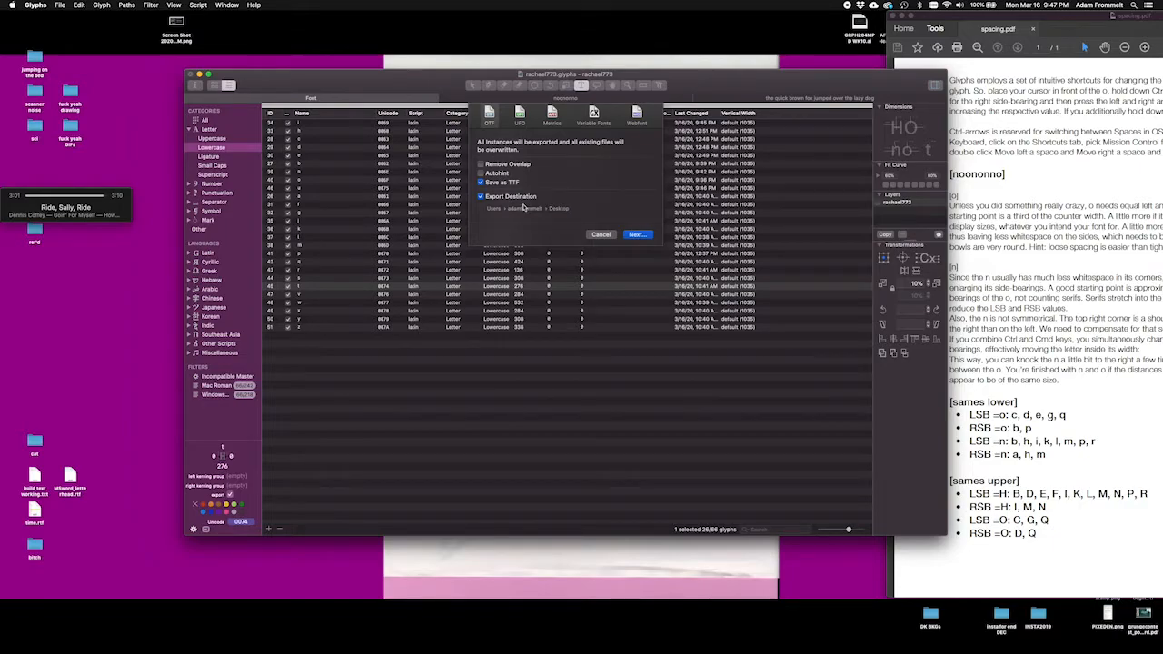
{"action": "left_click", "coordinate": [633, 234]}
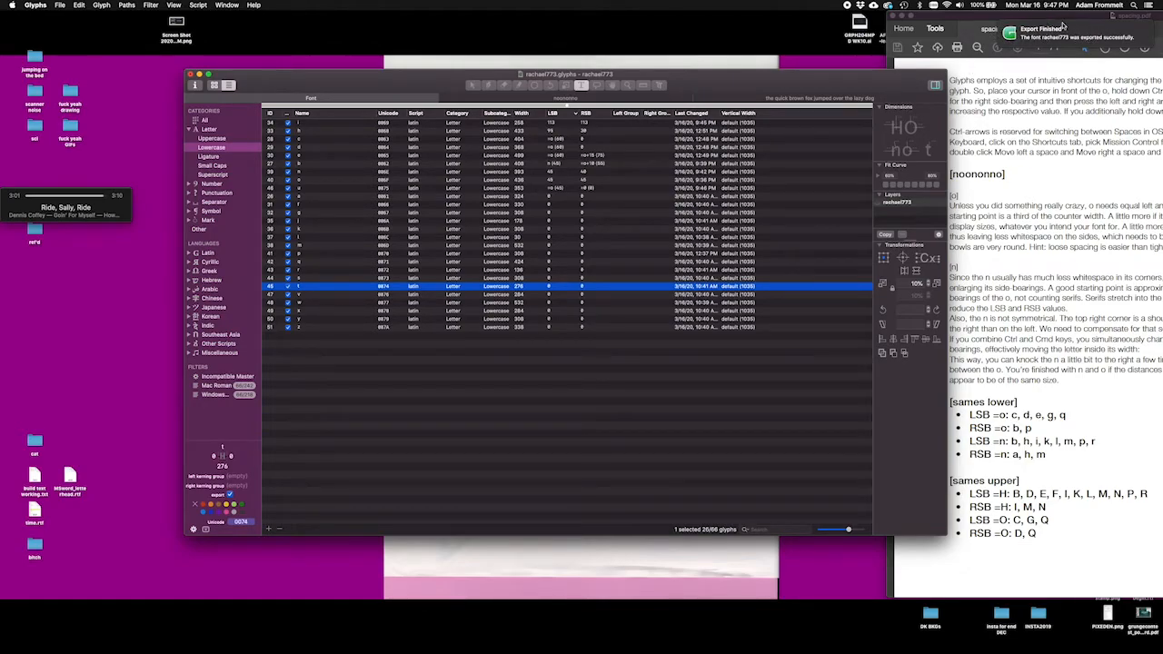
Step: Close the rachael773.glyphs window, move the spacing.pdf window clear of the desktop files, and close it too
{"action": "left_click", "coordinate": [191, 74]}
{"action": "left_click", "coordinate": [785, 124]}
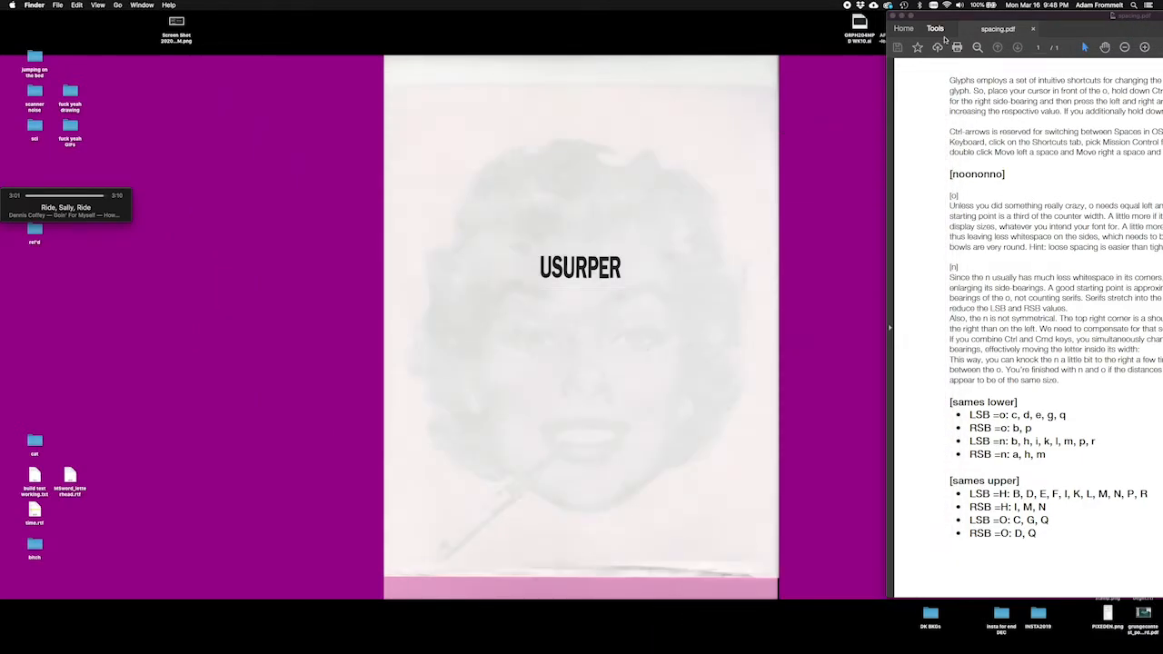
{"action": "left_click_drag", "start_coordinate": [953, 16], "coordinate": [407, 17]}
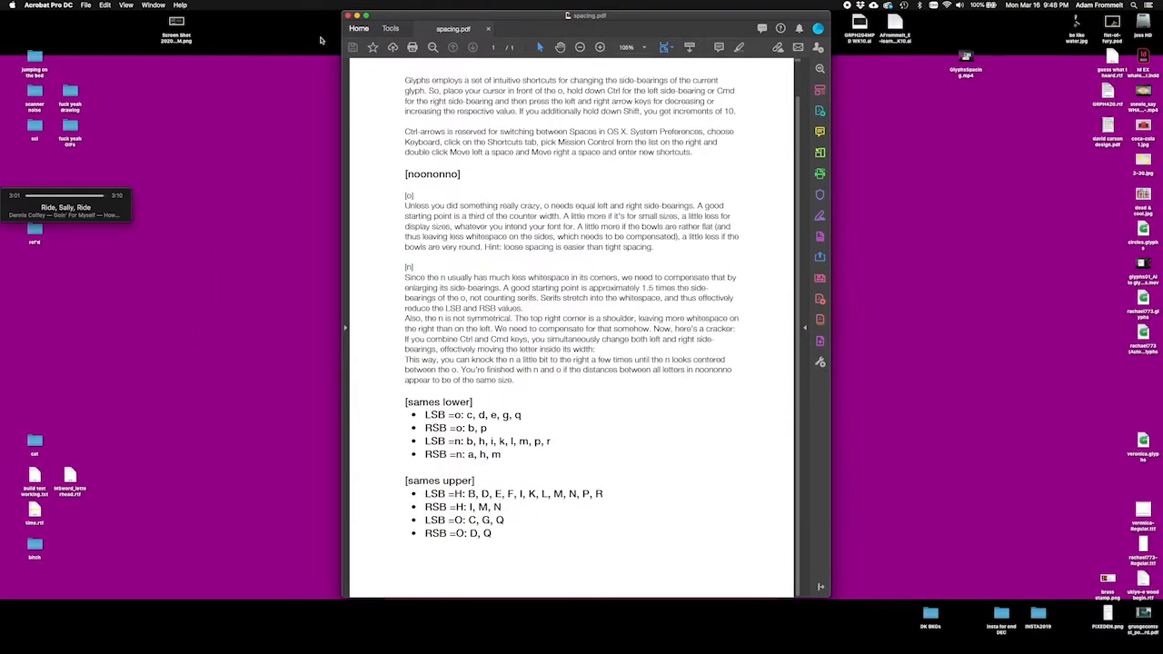
{"action": "left_click", "coordinate": [348, 17]}
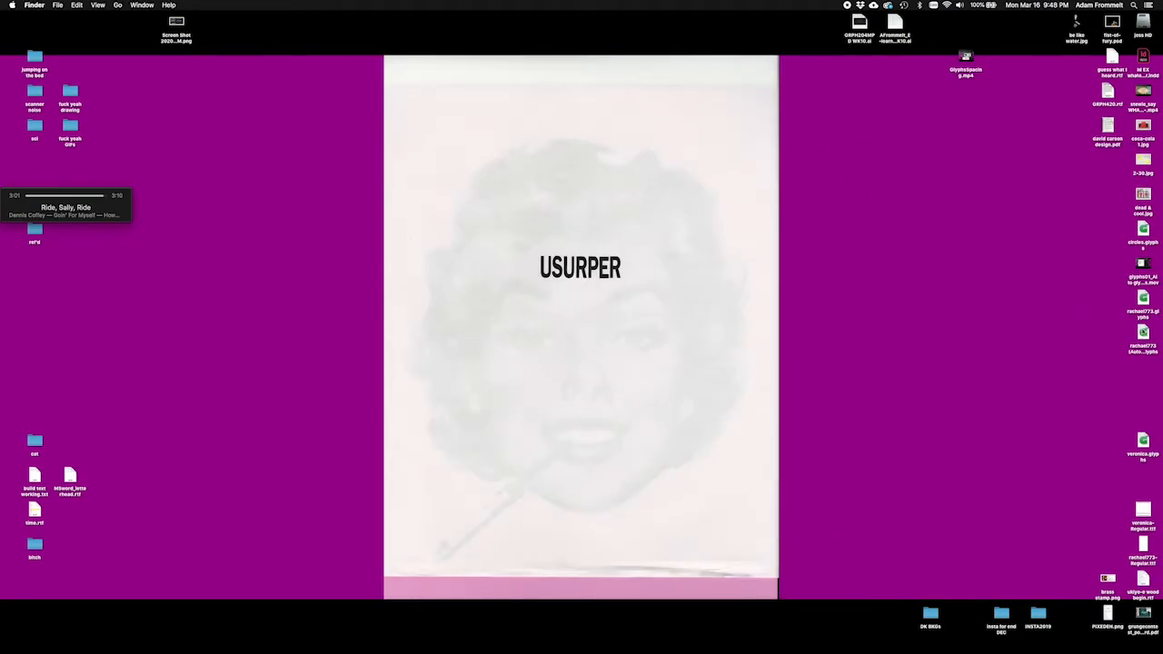
Step: Preview the rachael773 autosaved glyphs file and veronica.glyphs on the desktop, moving veronica.glyphs away from the other files
{"action": "left_click", "coordinate": [1143, 333]}
{"action": "key", "text": "space"}
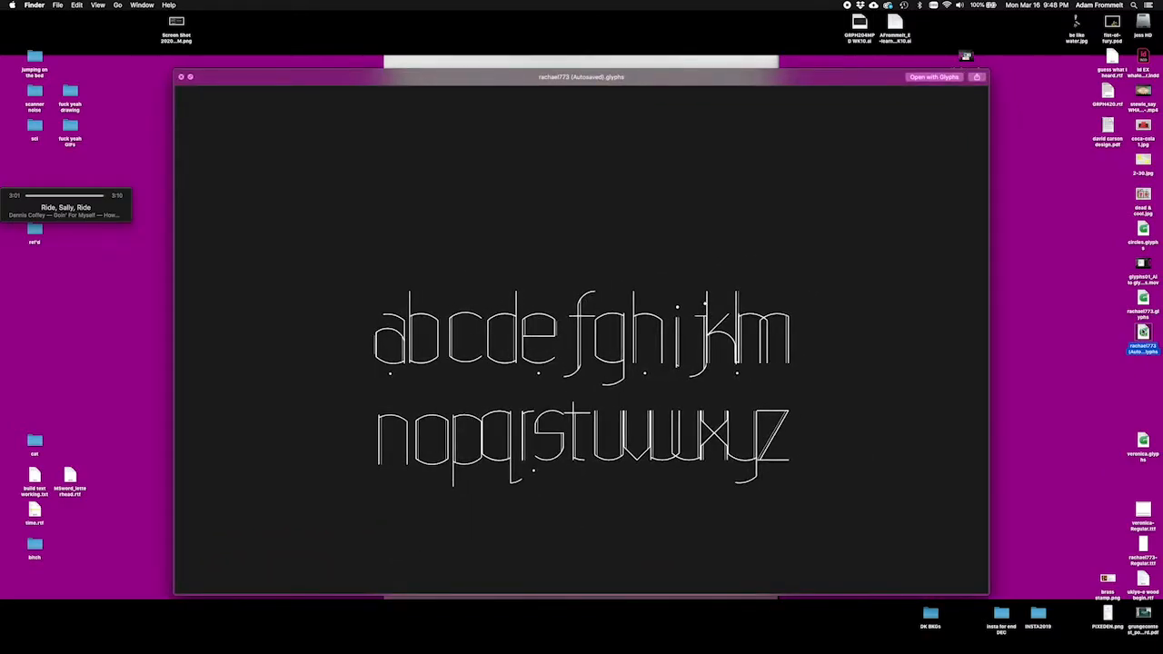
{"action": "key", "text": "space"}
{"action": "left_click_drag", "start_coordinate": [1133, 451], "coordinate": [1061, 412]}
{"action": "key", "text": "space"}
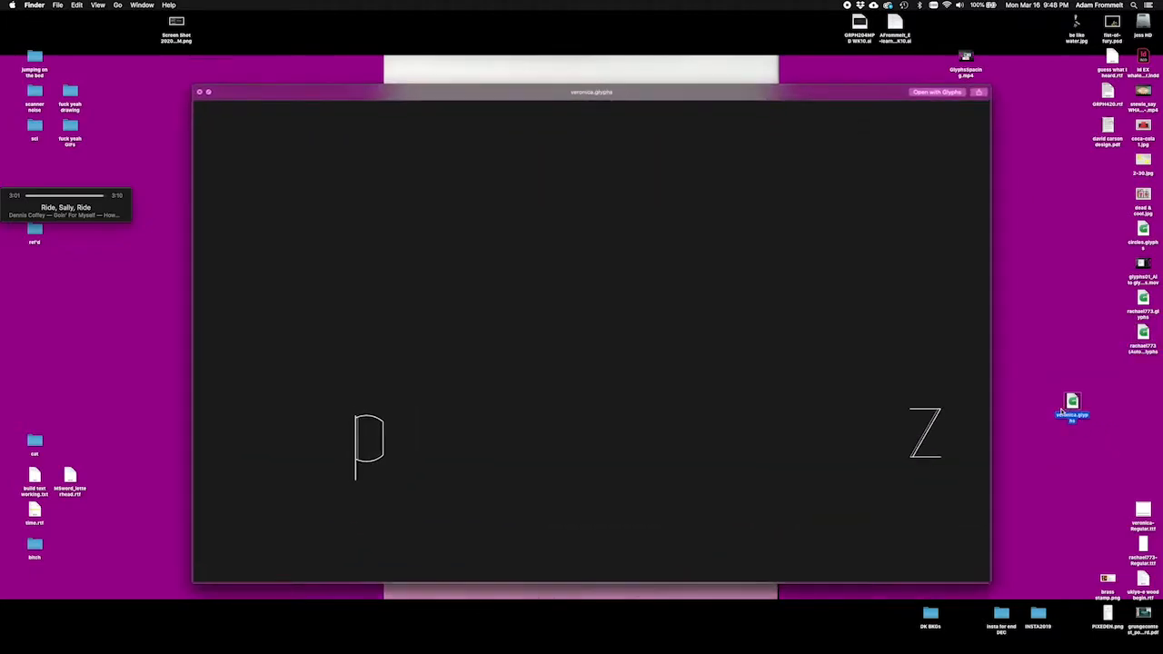
{"action": "key", "text": "space"}
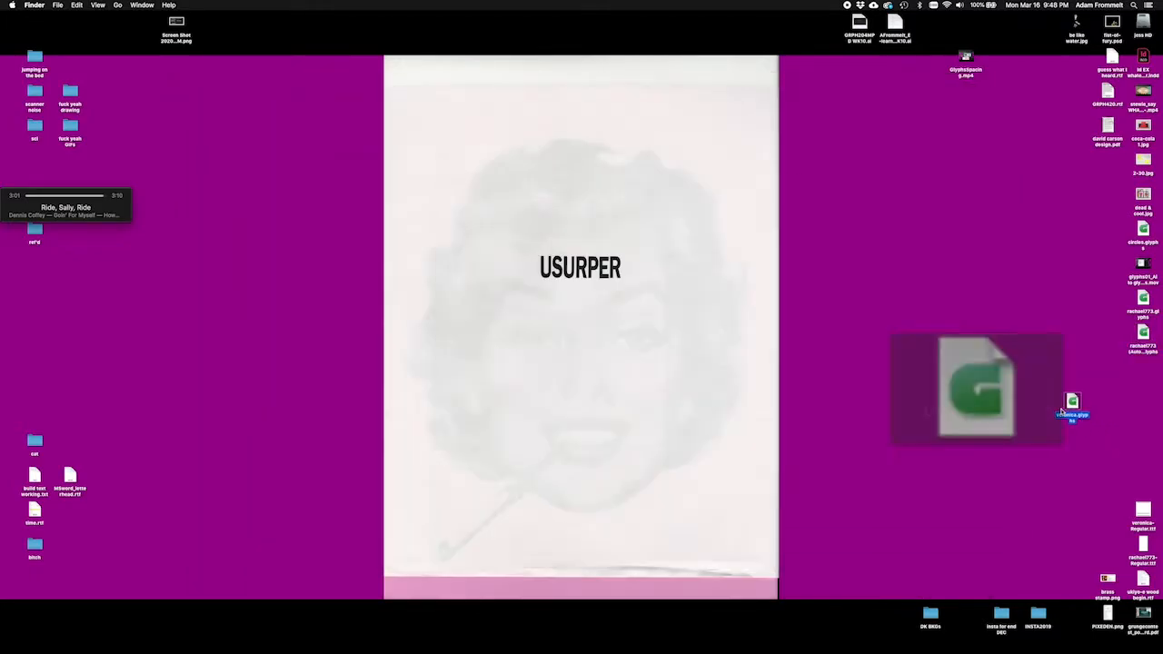
Step: Return veronica.glyphs to the other glyphs files on the desktop and preview veronica-Regular.ttf, placing it apart from them
{"action": "left_click_drag", "start_coordinate": [1143, 506], "coordinate": [1001, 468]}
{"action": "left_click", "coordinate": [1079, 396]}
{"action": "left_click_drag", "start_coordinate": [1080, 396], "coordinate": [1141, 370]}
{"action": "left_click", "coordinate": [1001, 474]}
{"action": "key", "text": "space"}
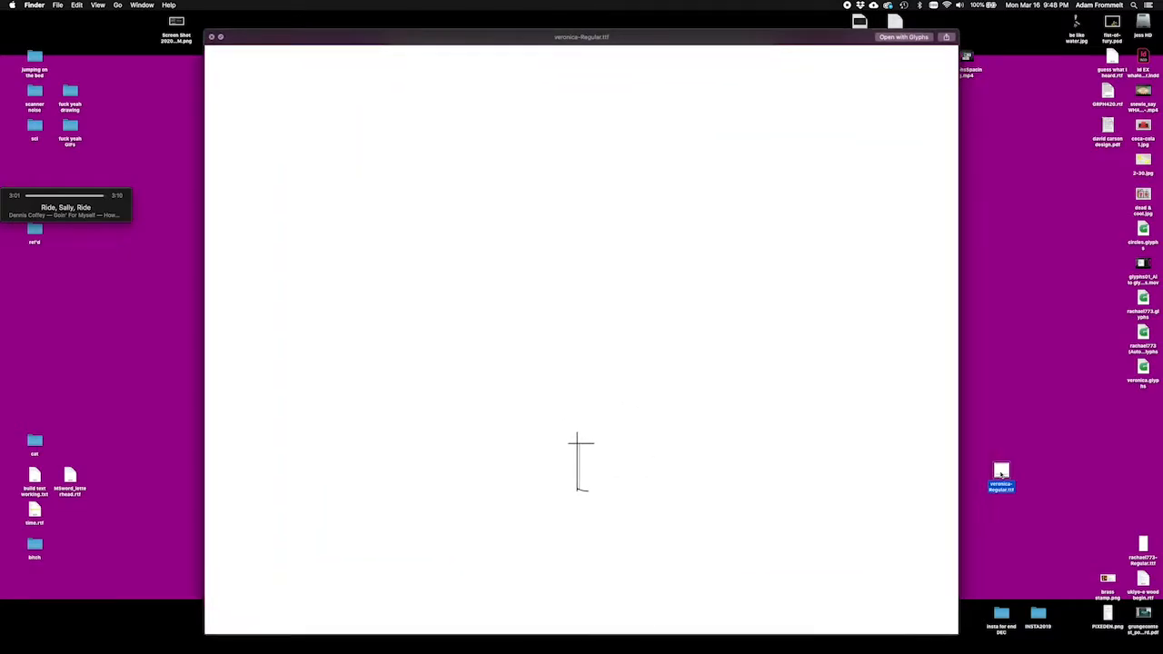
{"action": "key", "text": "space"}
{"action": "left_click_drag", "start_coordinate": [1001, 474], "coordinate": [1072, 471]}
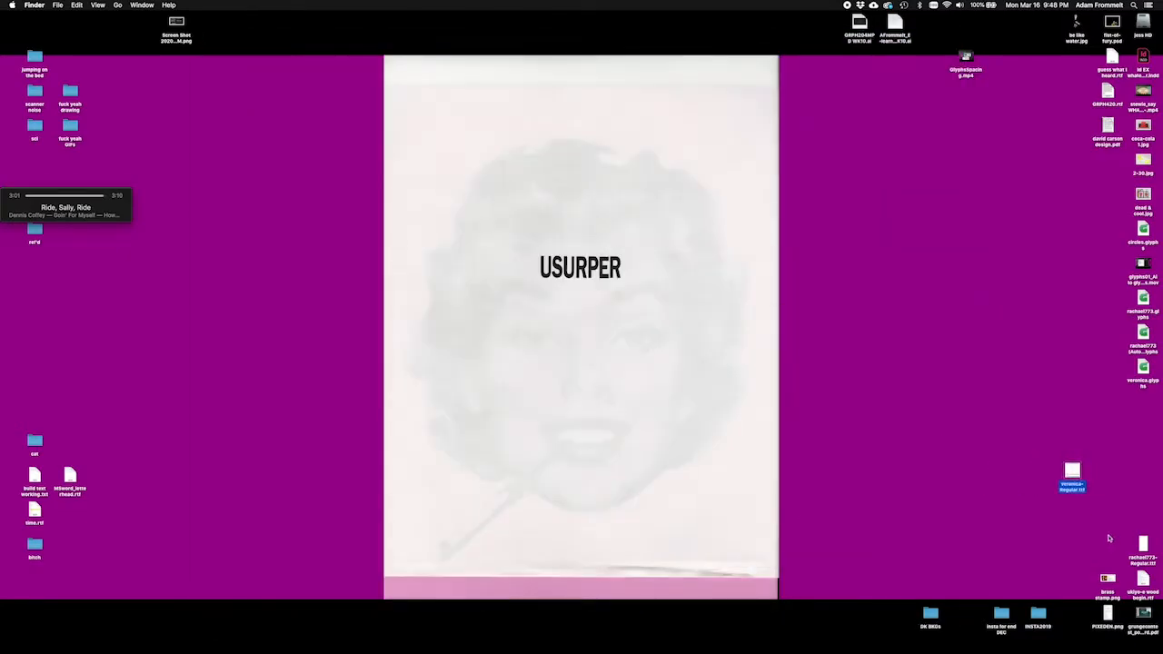
Step: Place rachael773-Regular.ttf beside veronica-Regular.ttf on the desktop and move veronica-Regular.ttf to the Trash
{"action": "left_click_drag", "start_coordinate": [1143, 544], "coordinate": [999, 479]}
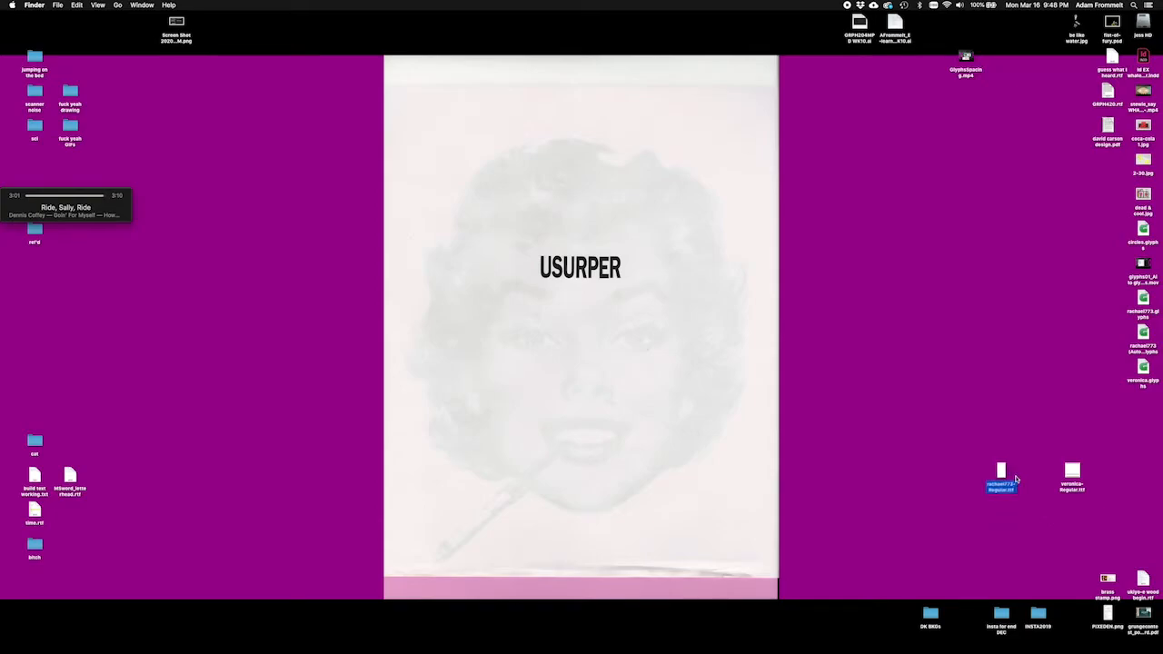
{"action": "right_click", "coordinate": [1069, 474]}
{"action": "left_click", "coordinate": [991, 457]}
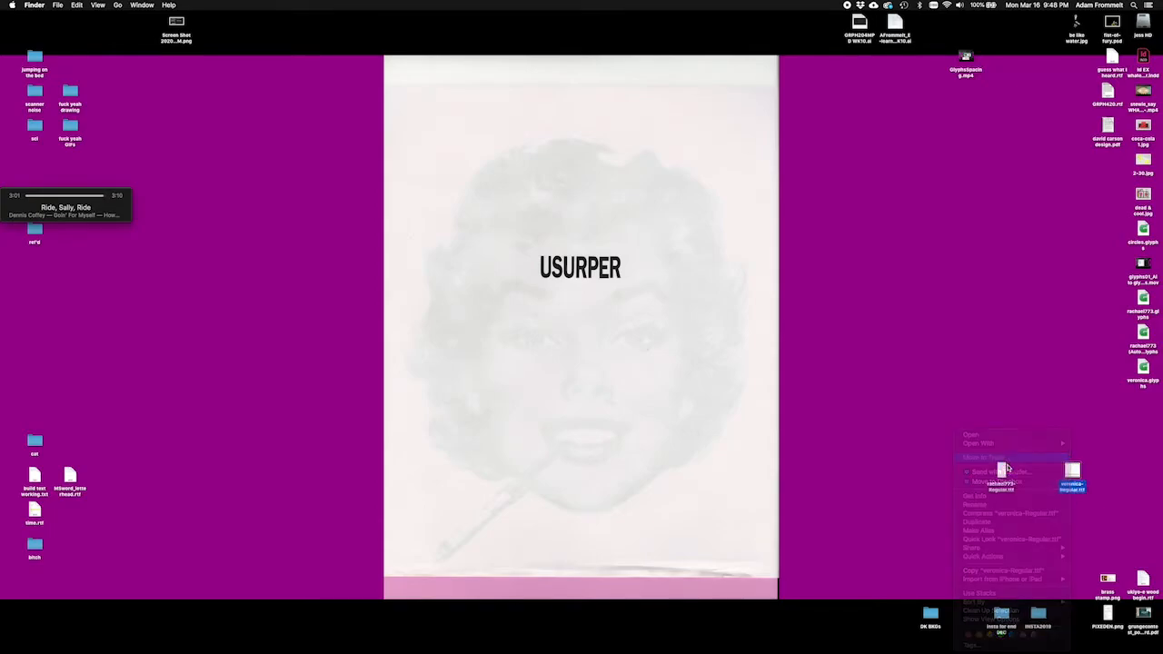
Step: Preview the exported rachael773-Regular.ttf on the desktop and close the preview
{"action": "left_click", "coordinate": [1001, 474]}
{"action": "key", "text": "space"}
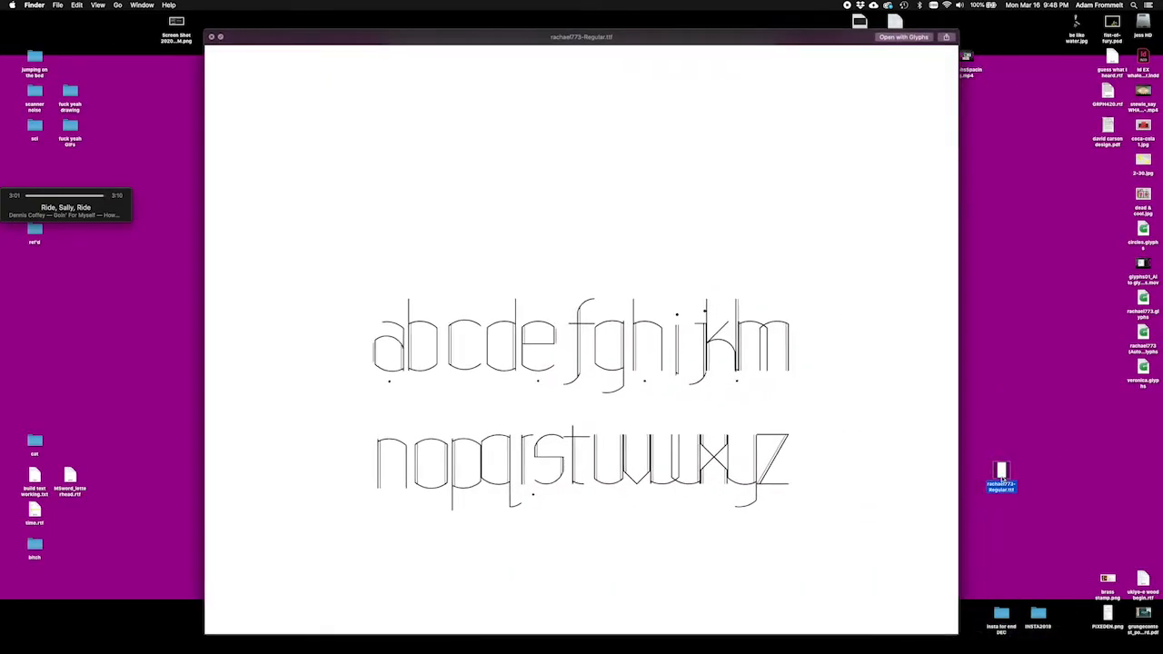
{"action": "key", "text": "space"}
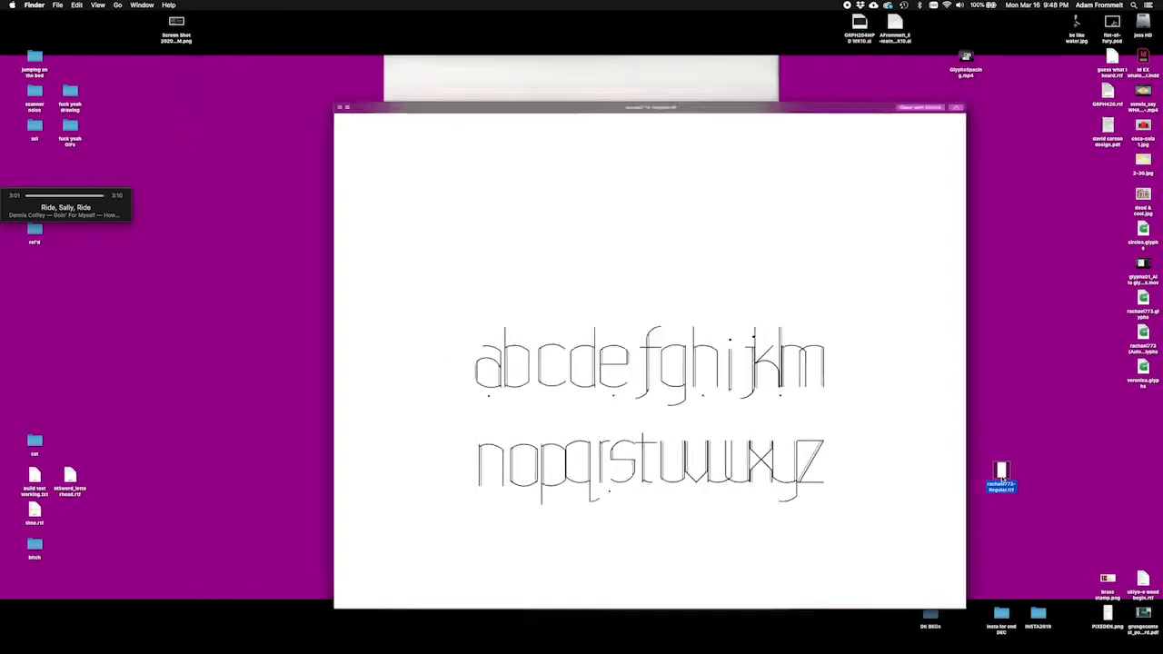
Step: Open rachael773-Regular.ttf with Font Book, look through the user fonts, and close the Font Book window
{"action": "right_click", "coordinate": [998, 471]}
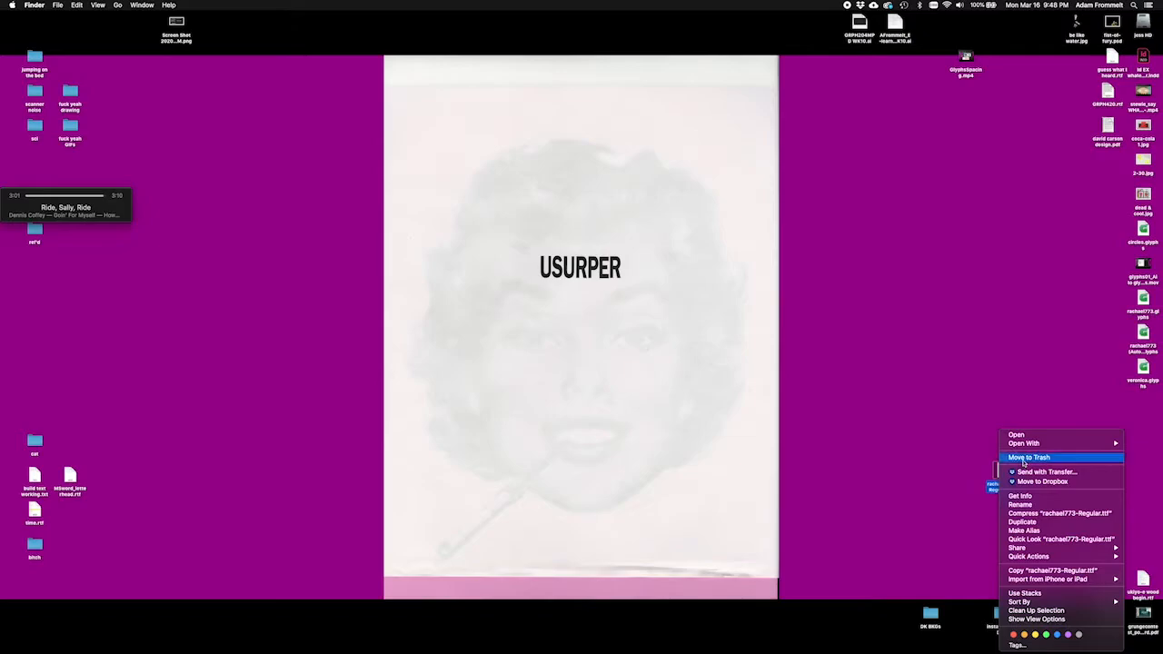
{"action": "mouse_move", "coordinate": [1024, 443]}
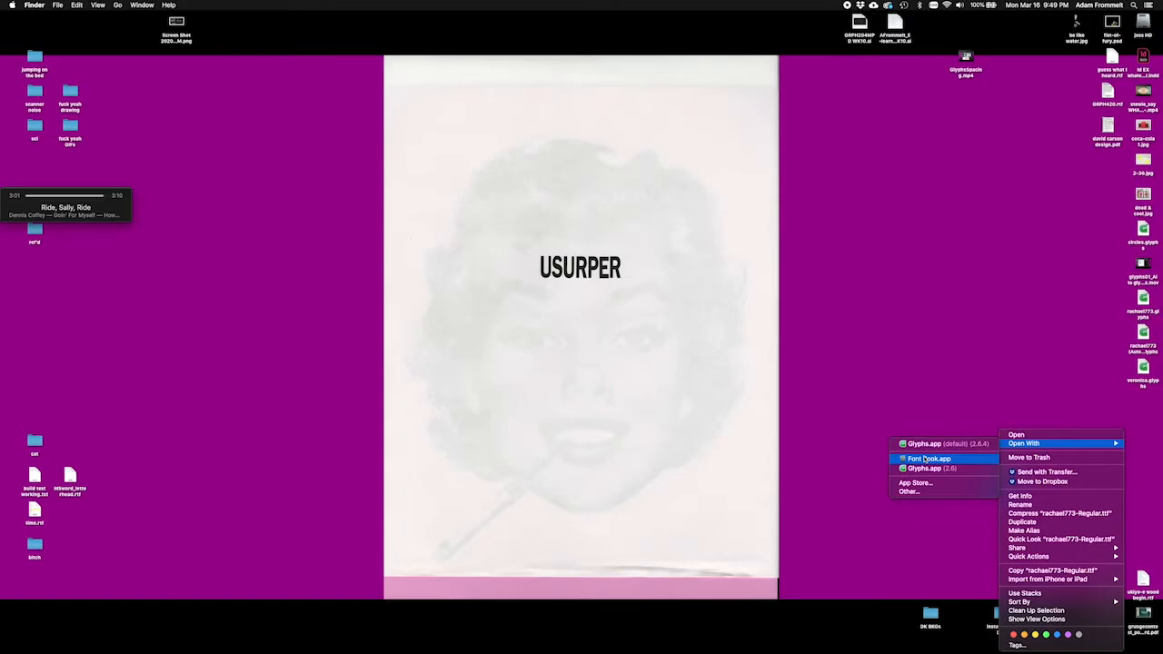
{"action": "left_click", "coordinate": [924, 458]}
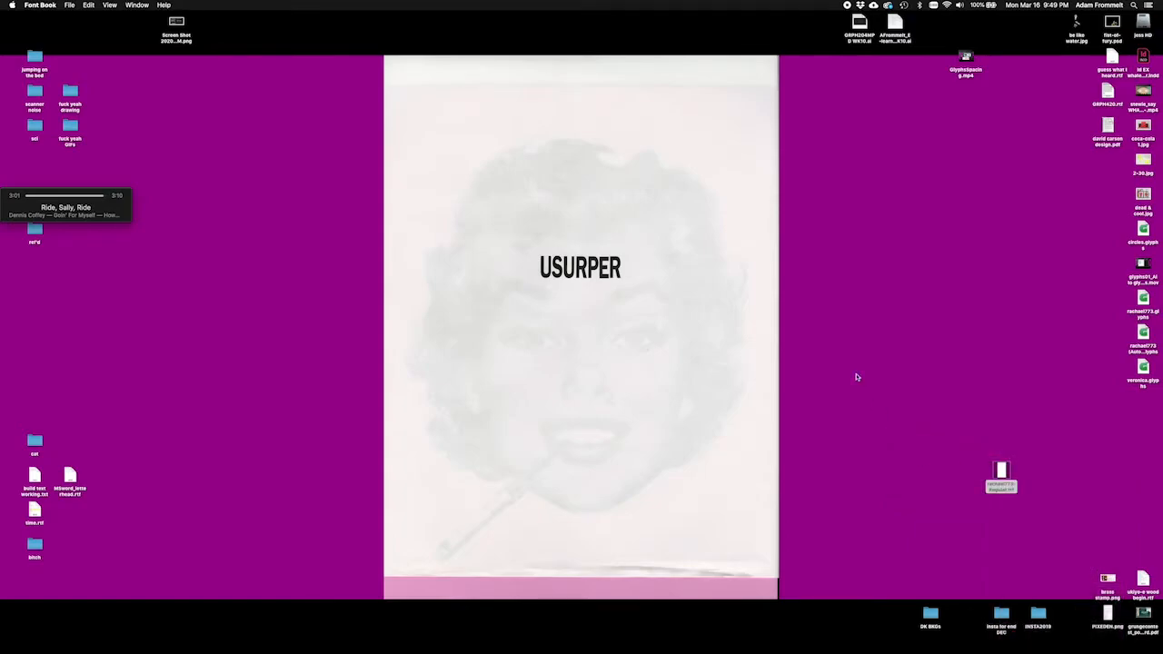
{"action": "left_click", "coordinate": [987, 225]}
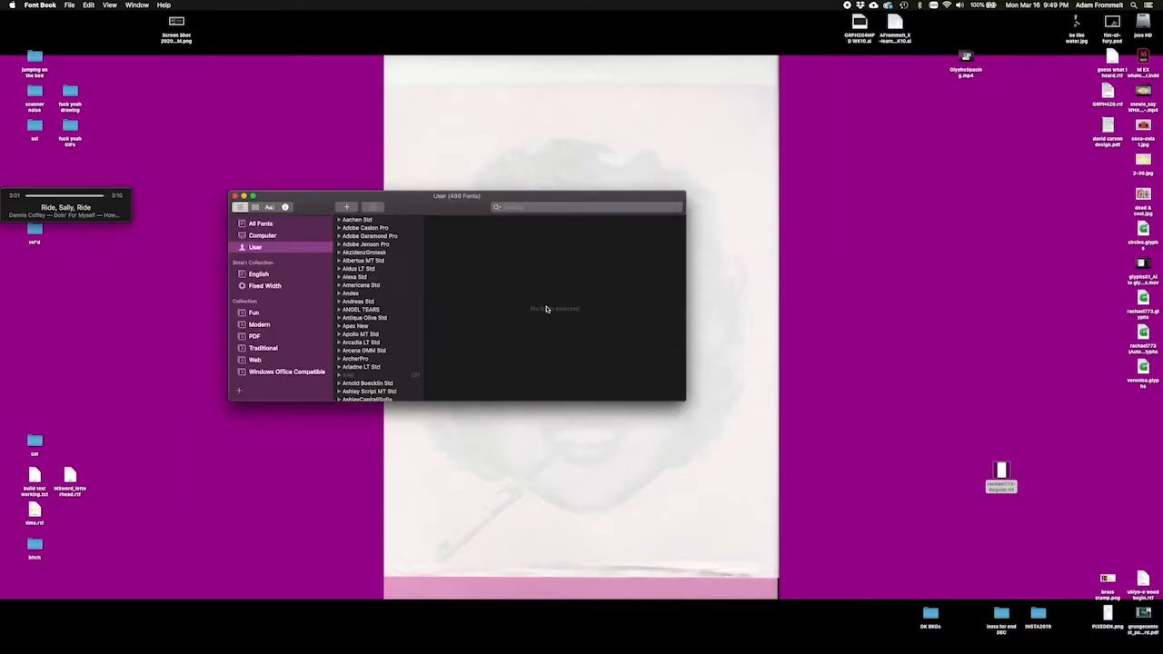
{"action": "scroll", "coordinate": [382, 291], "scroll_direction": "down", "scroll_amount": 10}
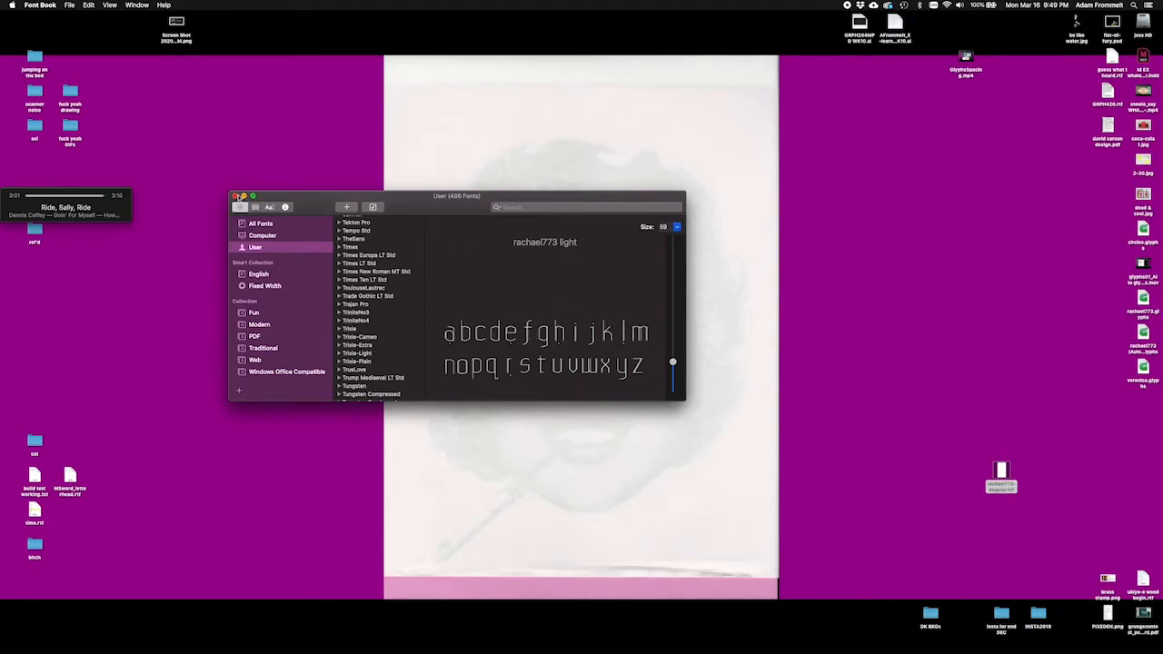
{"action": "left_click", "coordinate": [235, 197]}
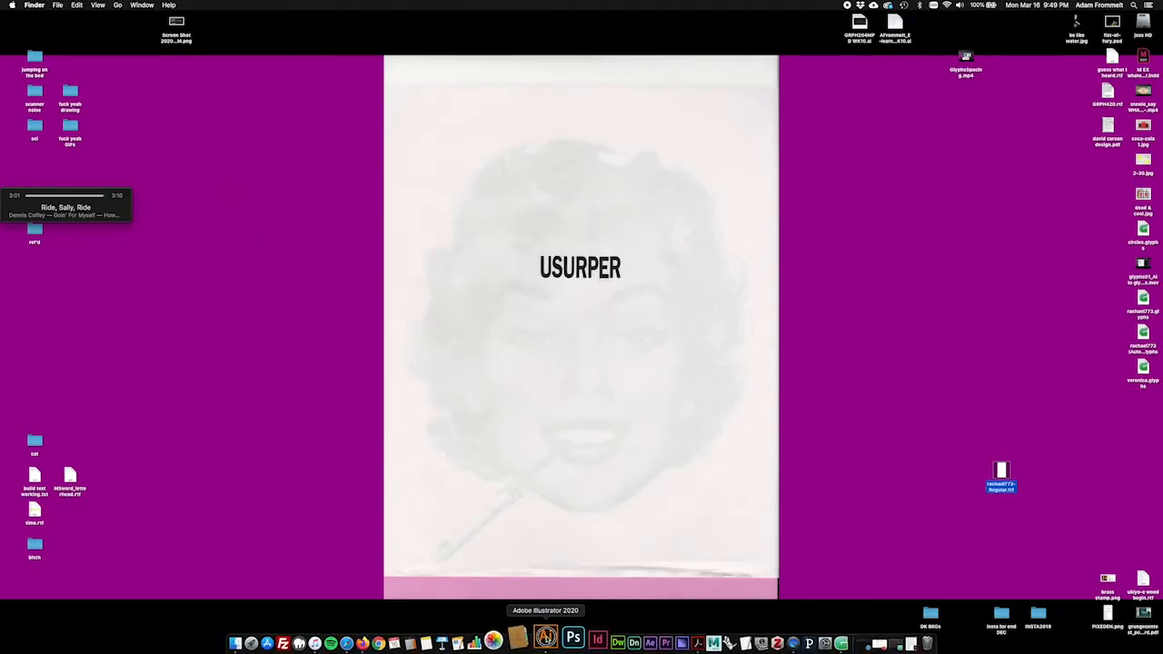
Step: Switch to Adobe Illustrator and create a new document from the 17 x 11 in Tabloid preset in portrait orientation
{"action": "left_click", "coordinate": [569, 643]}
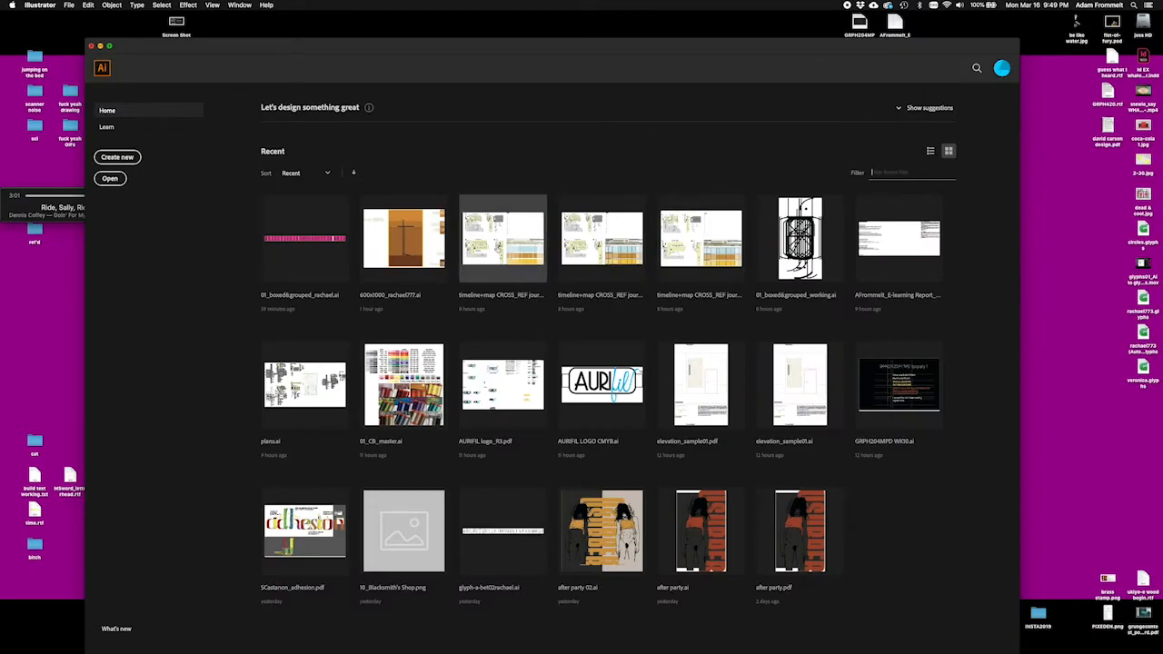
{"action": "key", "text": "super+n"}
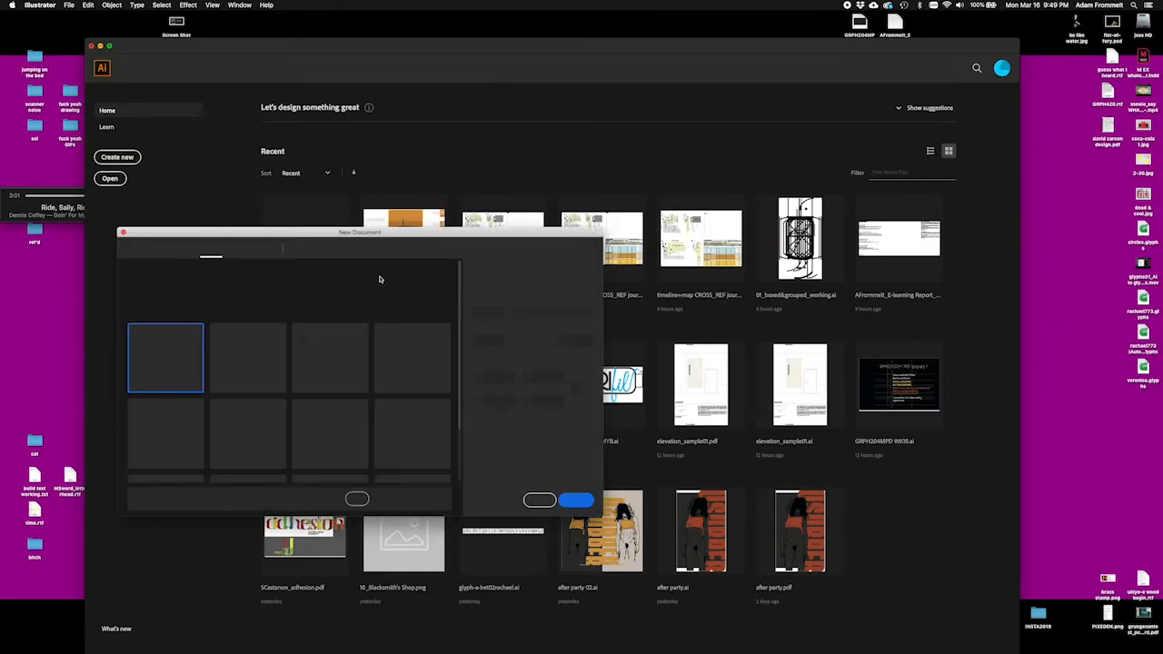
{"action": "left_click", "coordinate": [318, 394]}
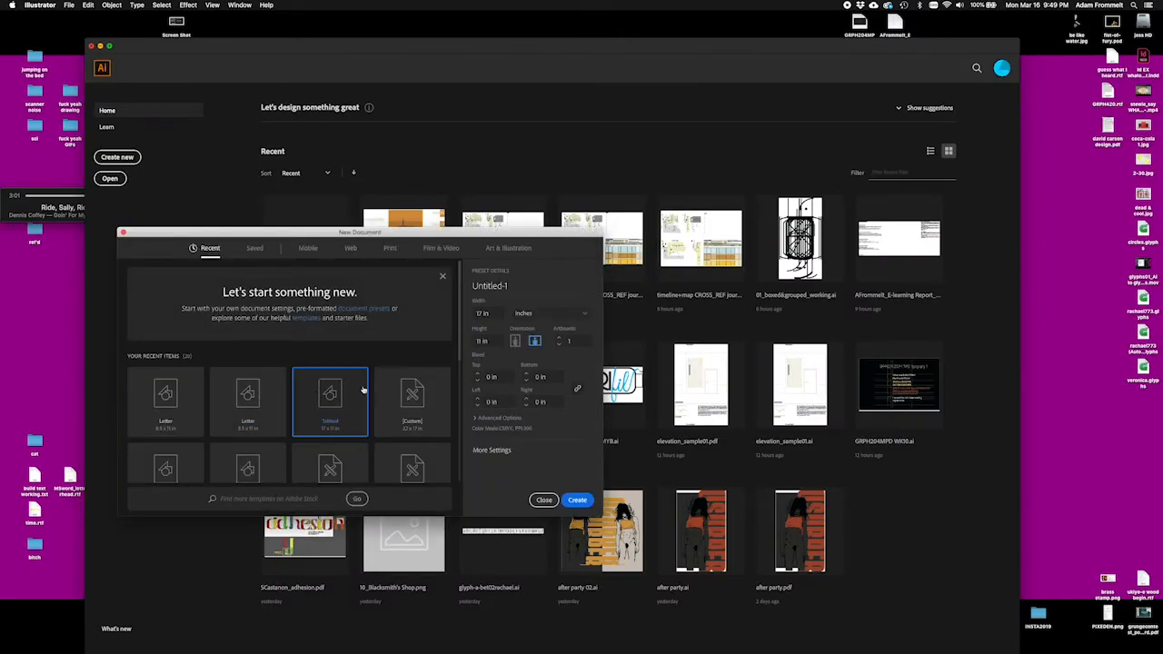
{"action": "left_click", "coordinate": [514, 341]}
{"action": "left_click", "coordinate": [577, 500]}
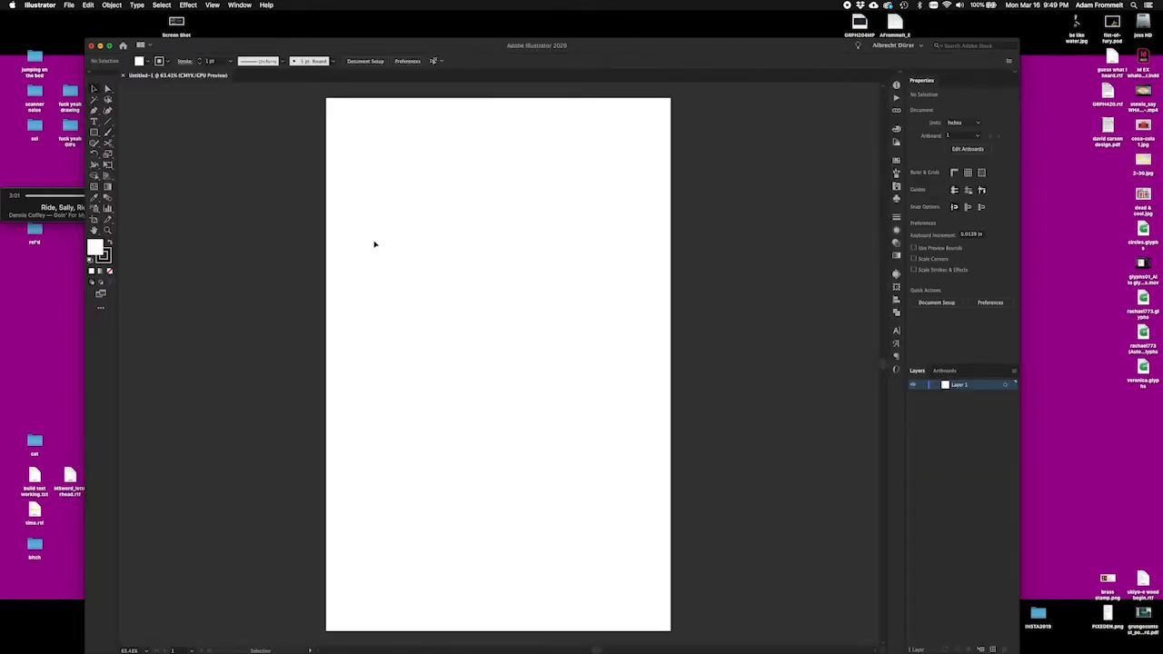
Step: Add the text "the quick green zombie ate your face" in the artboard's upper part, with a line break before "ate"
{"action": "key", "text": "t"}
{"action": "left_click", "coordinate": [369, 220]}
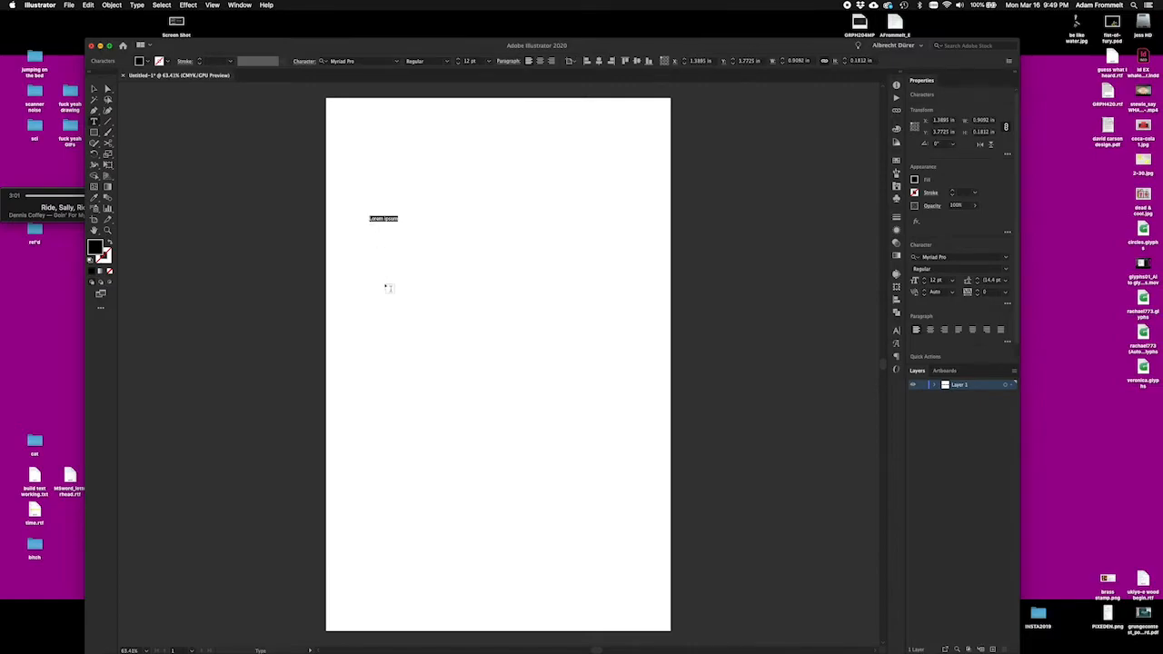
{"action": "type", "text": "B"}
{"action": "left_click", "coordinate": [94, 88]}
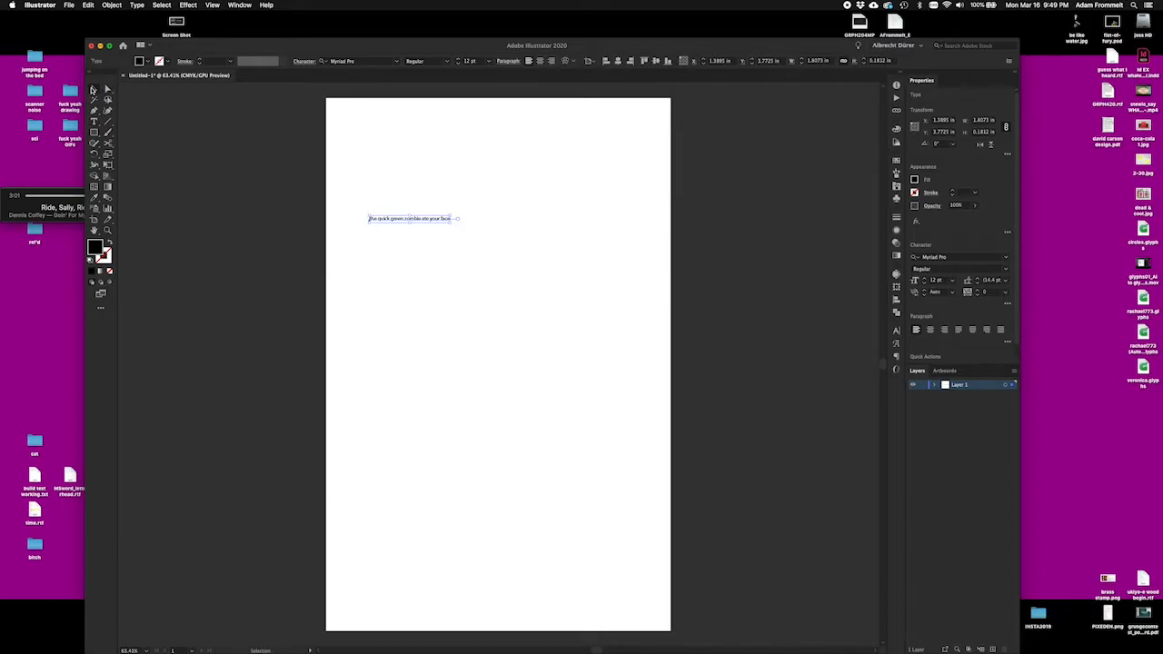
{"action": "double_click", "coordinate": [422, 221]}
{"action": "key", "text": "Return"}
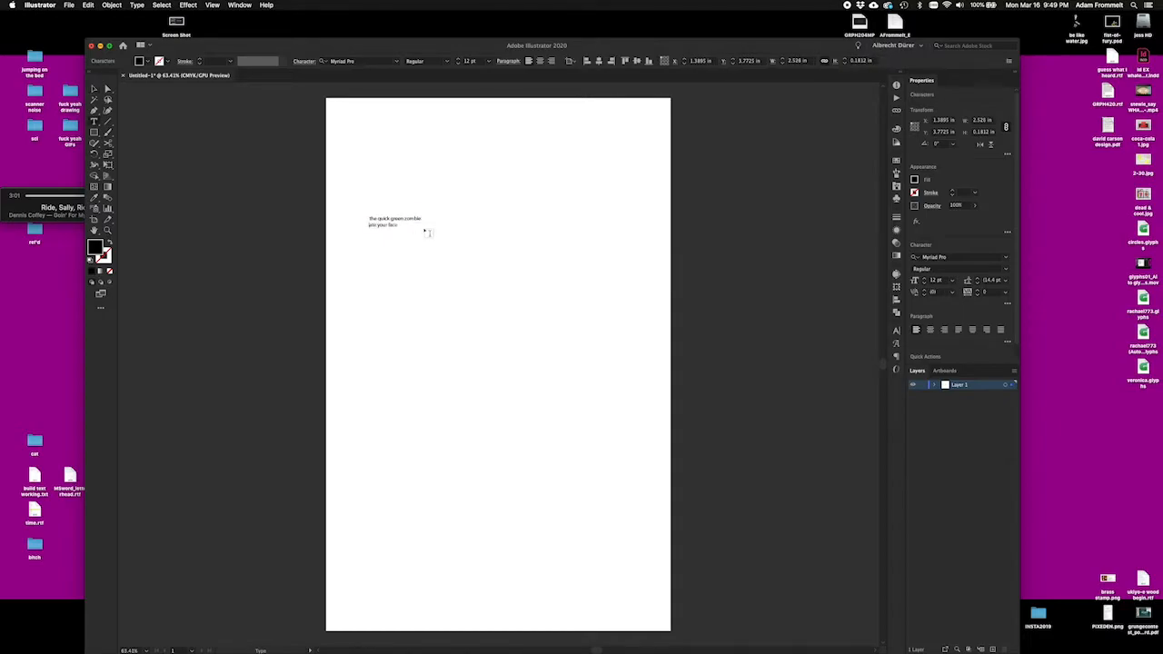
{"action": "key", "text": "Escape"}
Step: Enlarge the two-line text to about 9.5 in wide and move it slightly down so it fits within the artboard's width
{"action": "left_click", "coordinate": [422, 275]}
{"action": "left_click", "coordinate": [393, 225]}
{"action": "left_click_drag", "start_coordinate": [422, 228], "coordinate": [670, 494]}
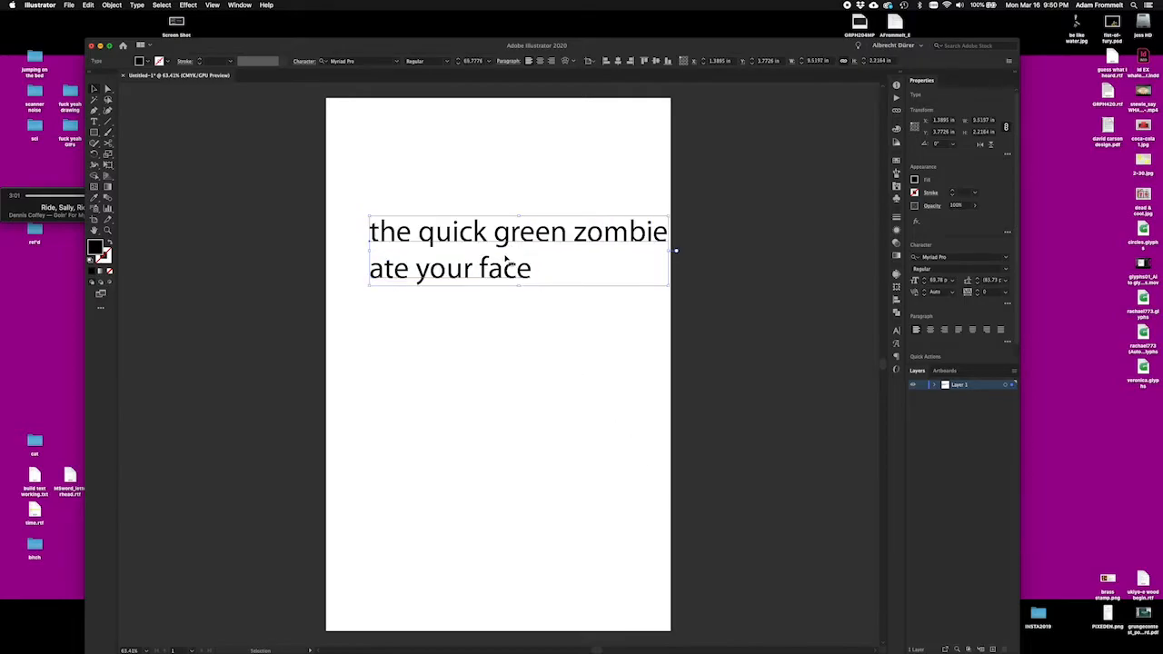
{"action": "left_click_drag", "start_coordinate": [509, 271], "coordinate": [489, 309]}
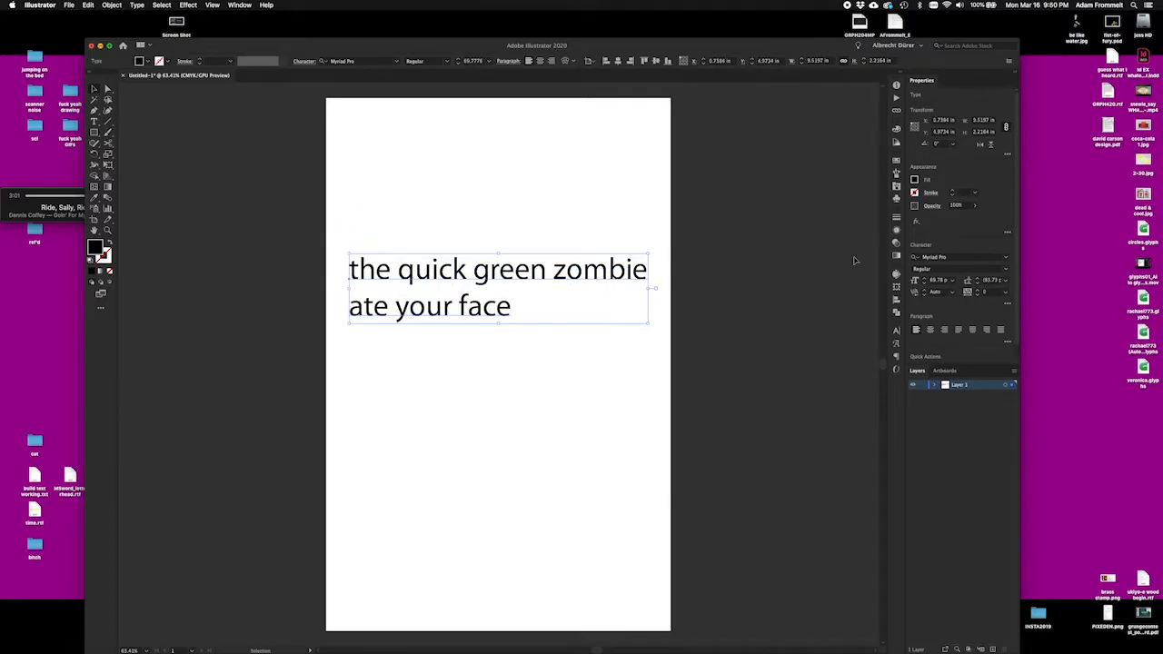
Step: Apply the rachael773 light font to the zombie sentence
{"action": "left_click", "coordinate": [1005, 258]}
{"action": "scroll", "coordinate": [967, 400], "scroll_direction": "down", "scroll_amount": 15}
{"action": "scroll", "coordinate": [967, 397], "scroll_direction": "down", "scroll_amount": 1}
{"action": "scroll", "coordinate": [966, 397], "scroll_direction": "up", "scroll_amount": 8}
{"action": "scroll", "coordinate": [966, 397], "scroll_direction": "up", "scroll_amount": 1}
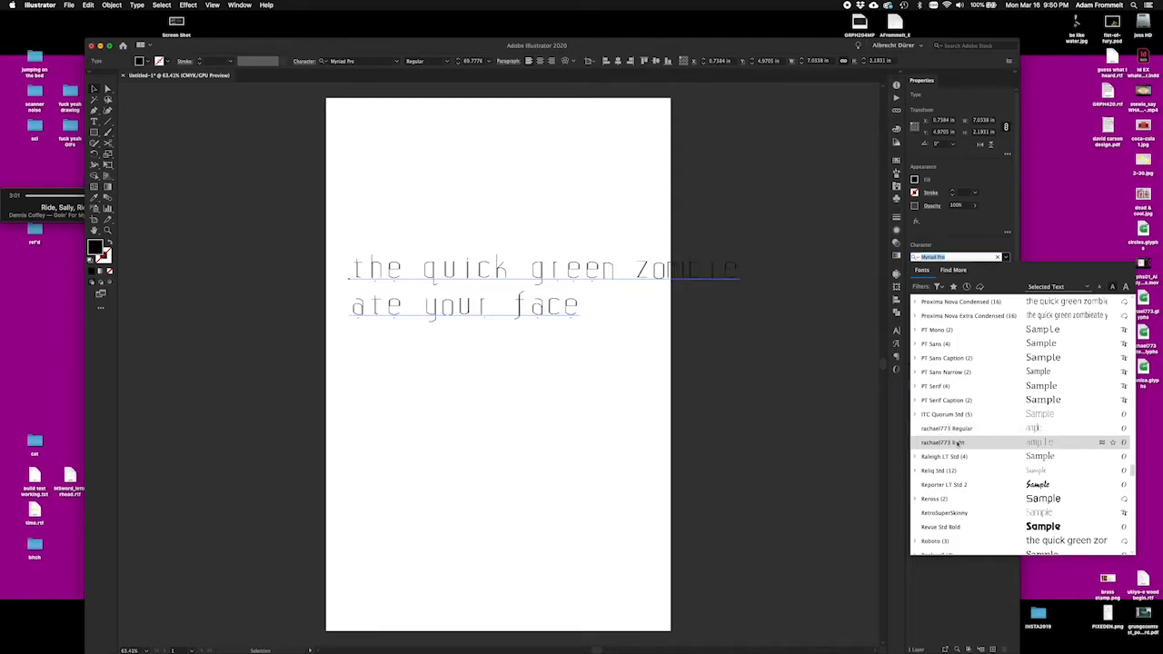
{"action": "left_click", "coordinate": [959, 443]}
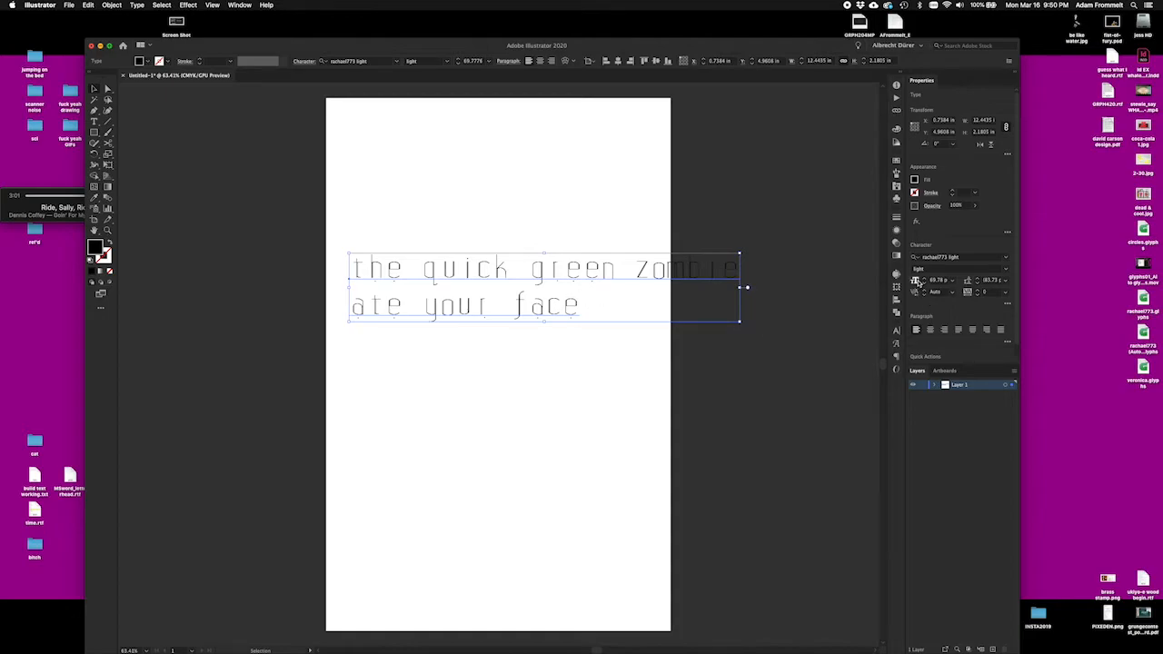
Step: Increase the sentence's font size to 139 pt and tighten its leading to 153 pt
{"action": "left_click", "coordinate": [925, 279]}
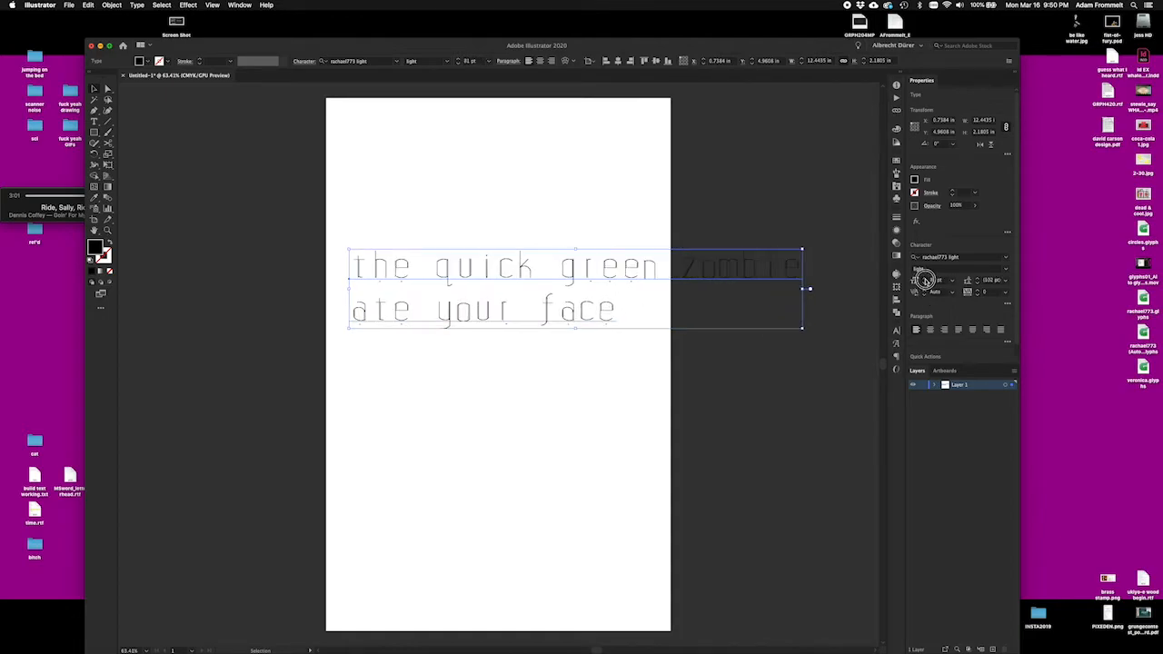
{"action": "left_click", "coordinate": [924, 279]}
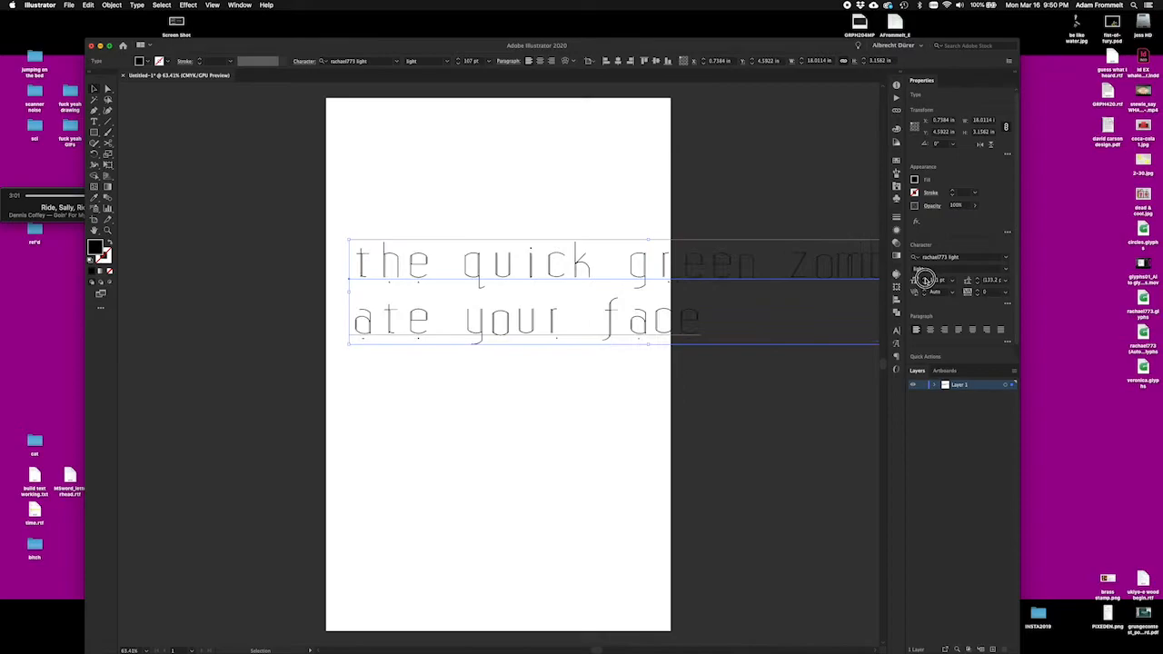
{"action": "left_click", "coordinate": [925, 278]}
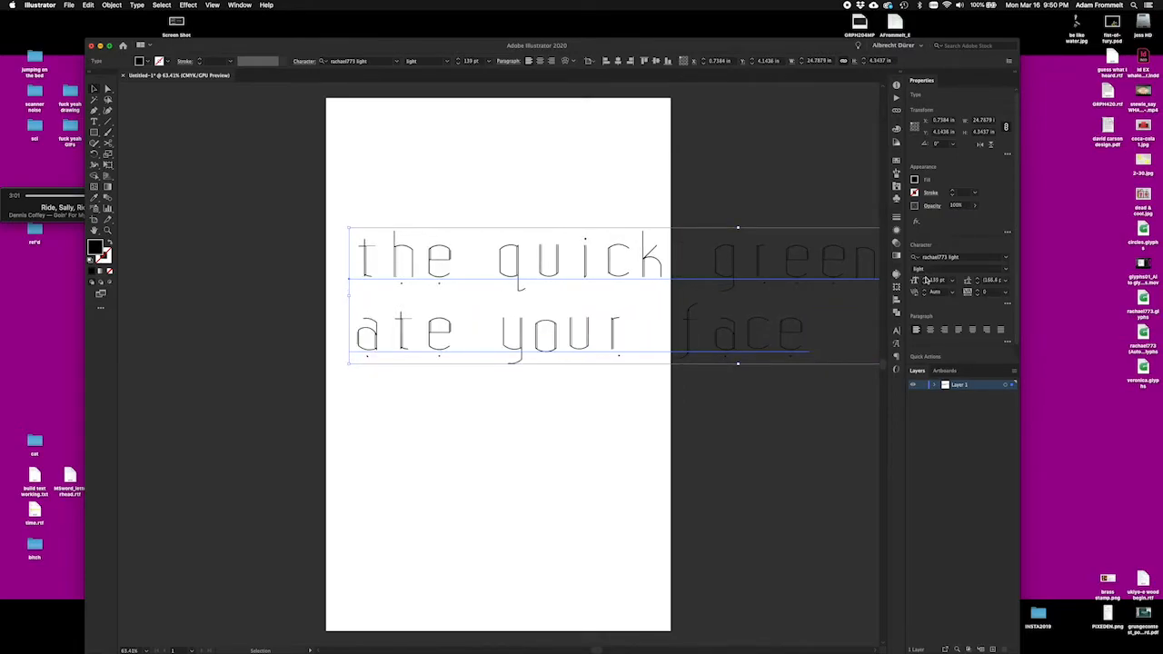
{"action": "left_click", "coordinate": [976, 284]}
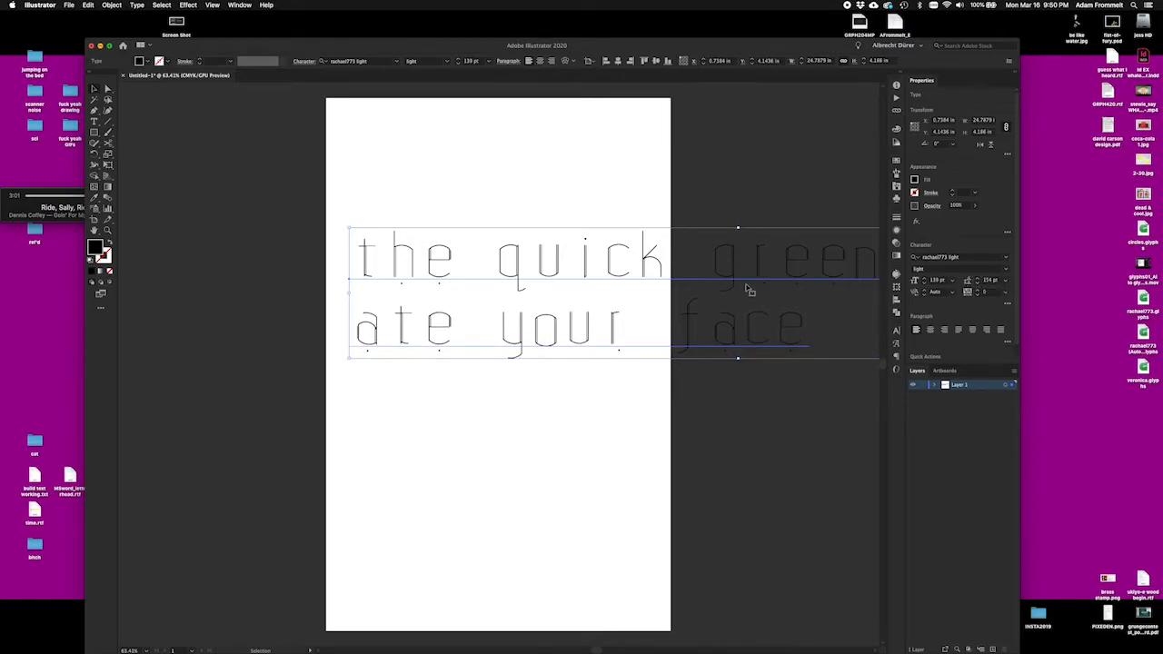
{"action": "left_click", "coordinate": [979, 285]}
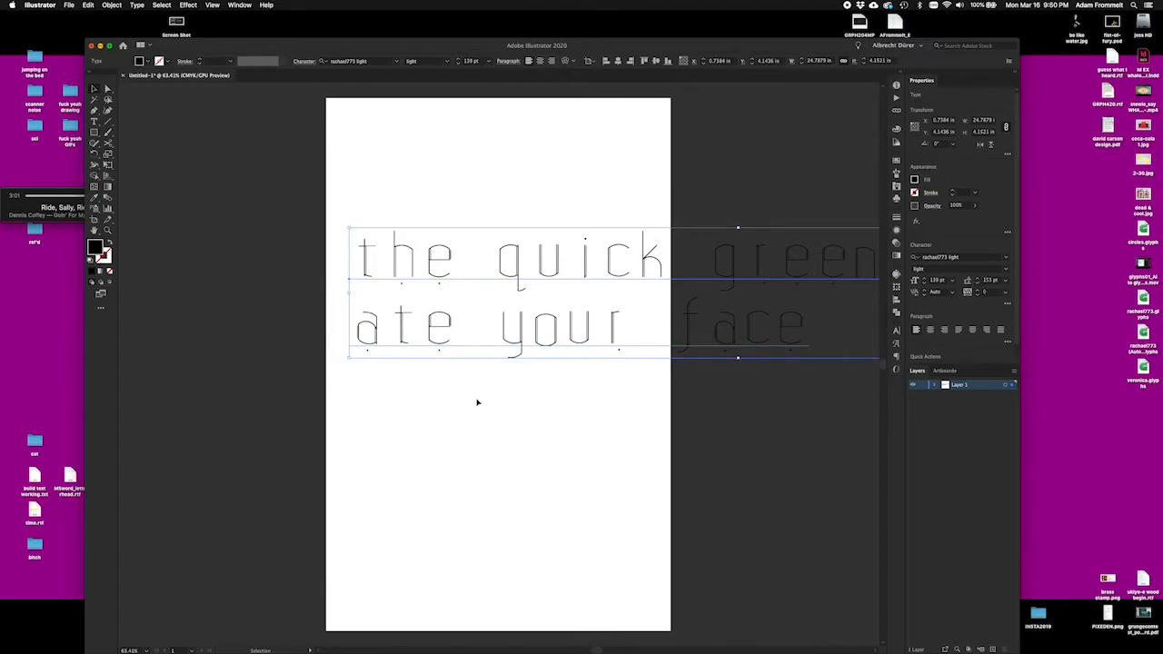
Step: Scale the sentence up to about 183.6 pt, move it so it starts at the artboard's left edge, and deselect it
{"action": "key", "text": "a"}
{"action": "key", "text": "v"}
{"action": "left_click_drag", "start_coordinate": [738, 360], "coordinate": [738, 401]}
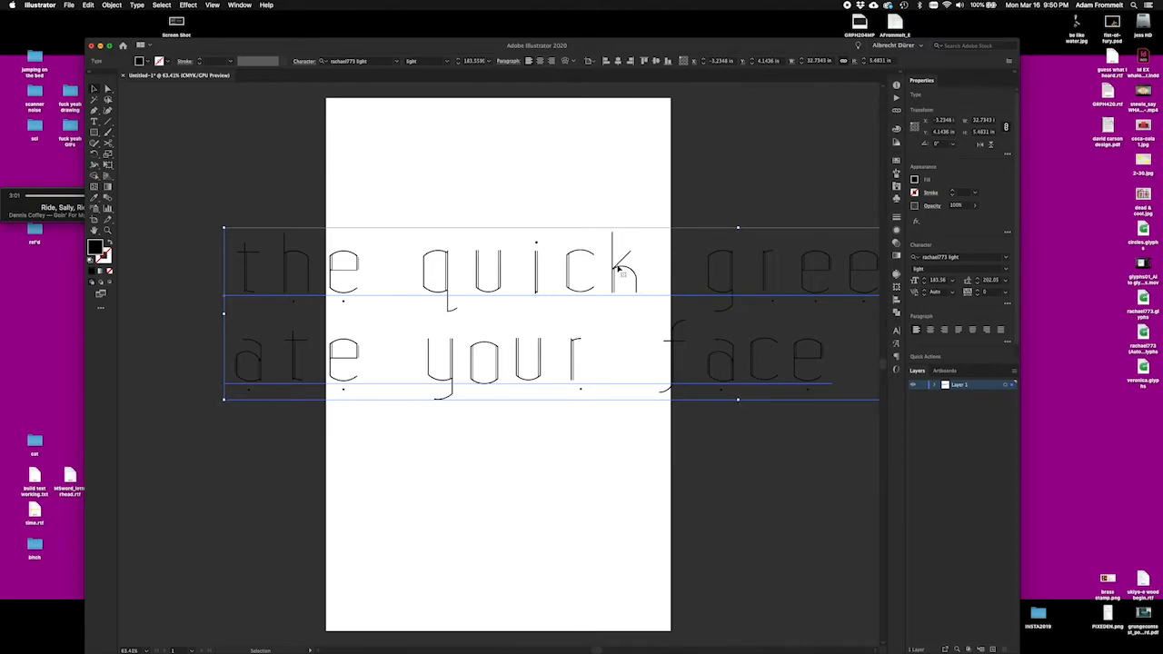
{"action": "left_click_drag", "start_coordinate": [616, 268], "coordinate": [719, 234]}
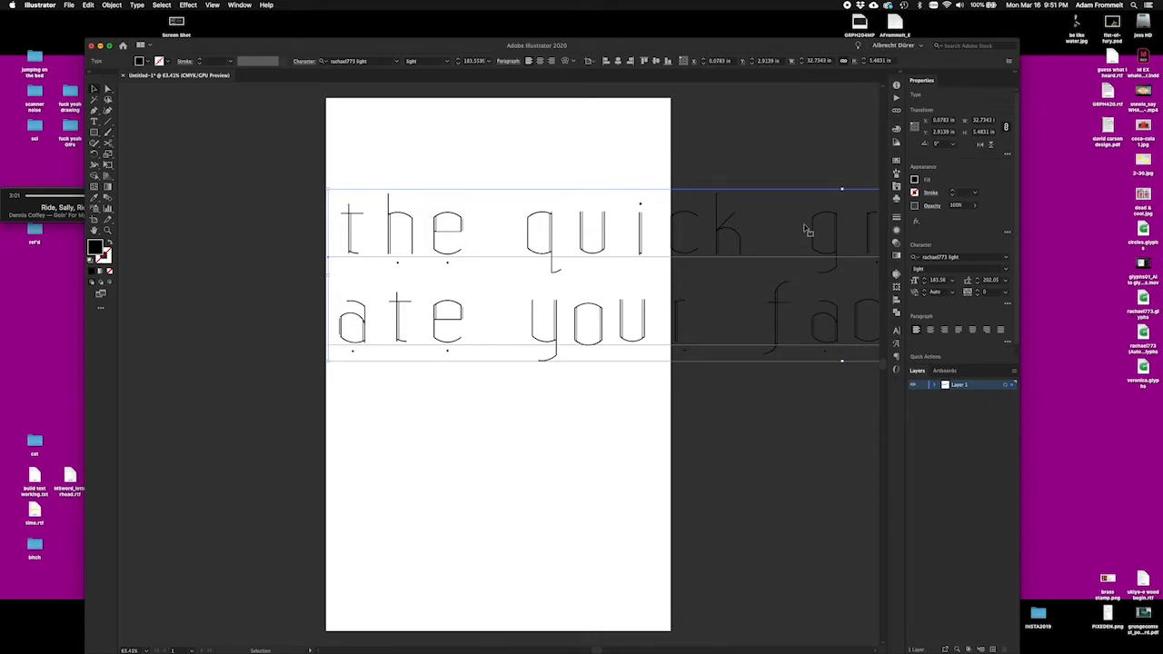
{"action": "left_click", "coordinate": [766, 149]}
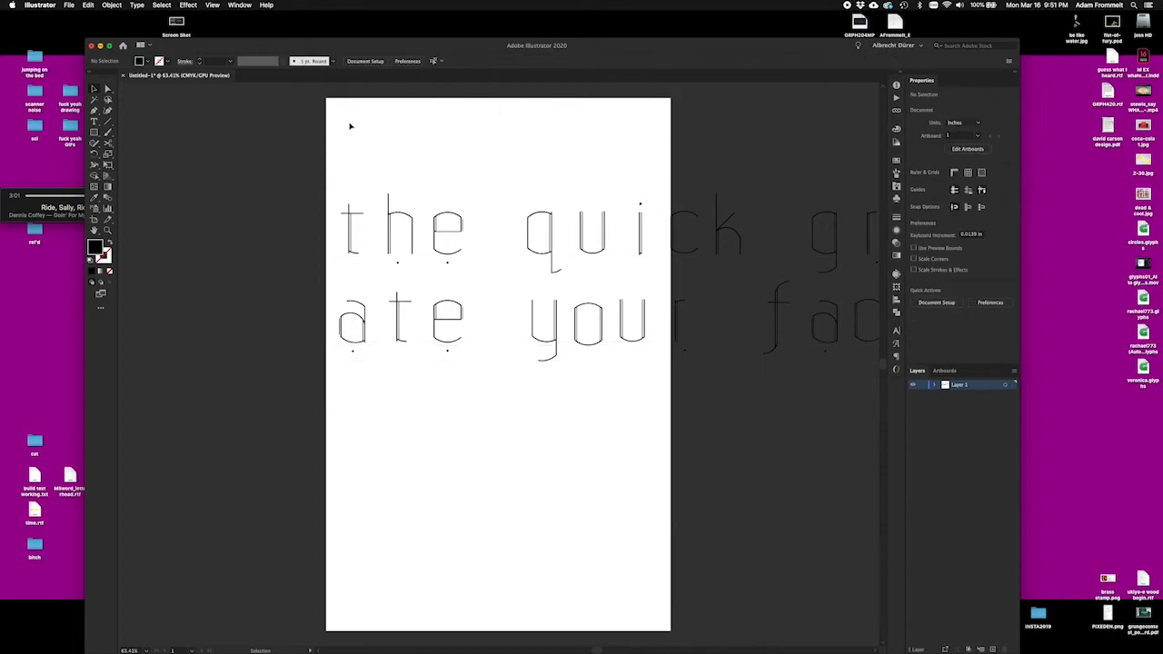